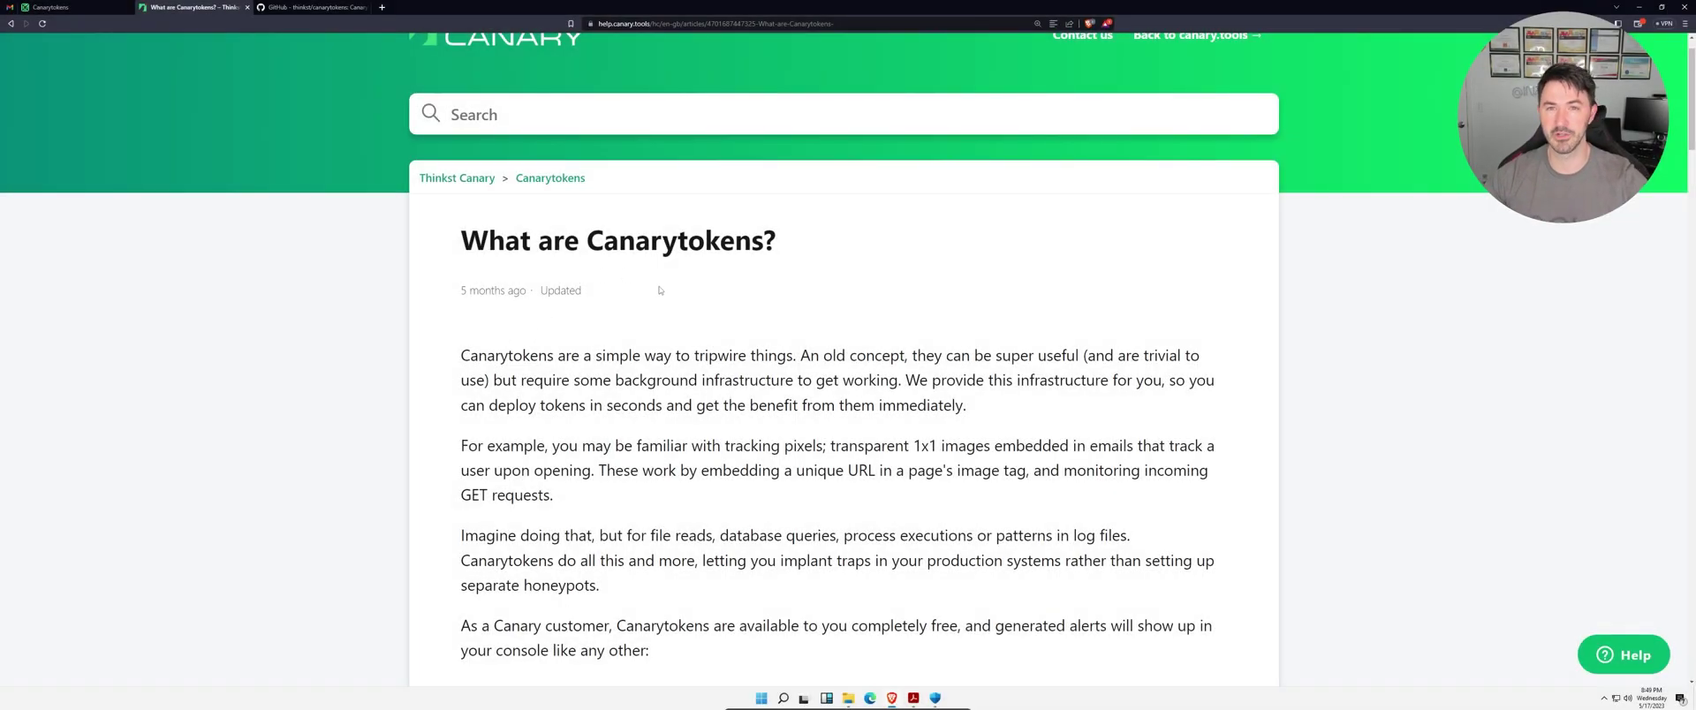
# - Cancel the scheduled McAfee Security Scan Plus scan
pyautogui.scroll(-1, 670, 352)
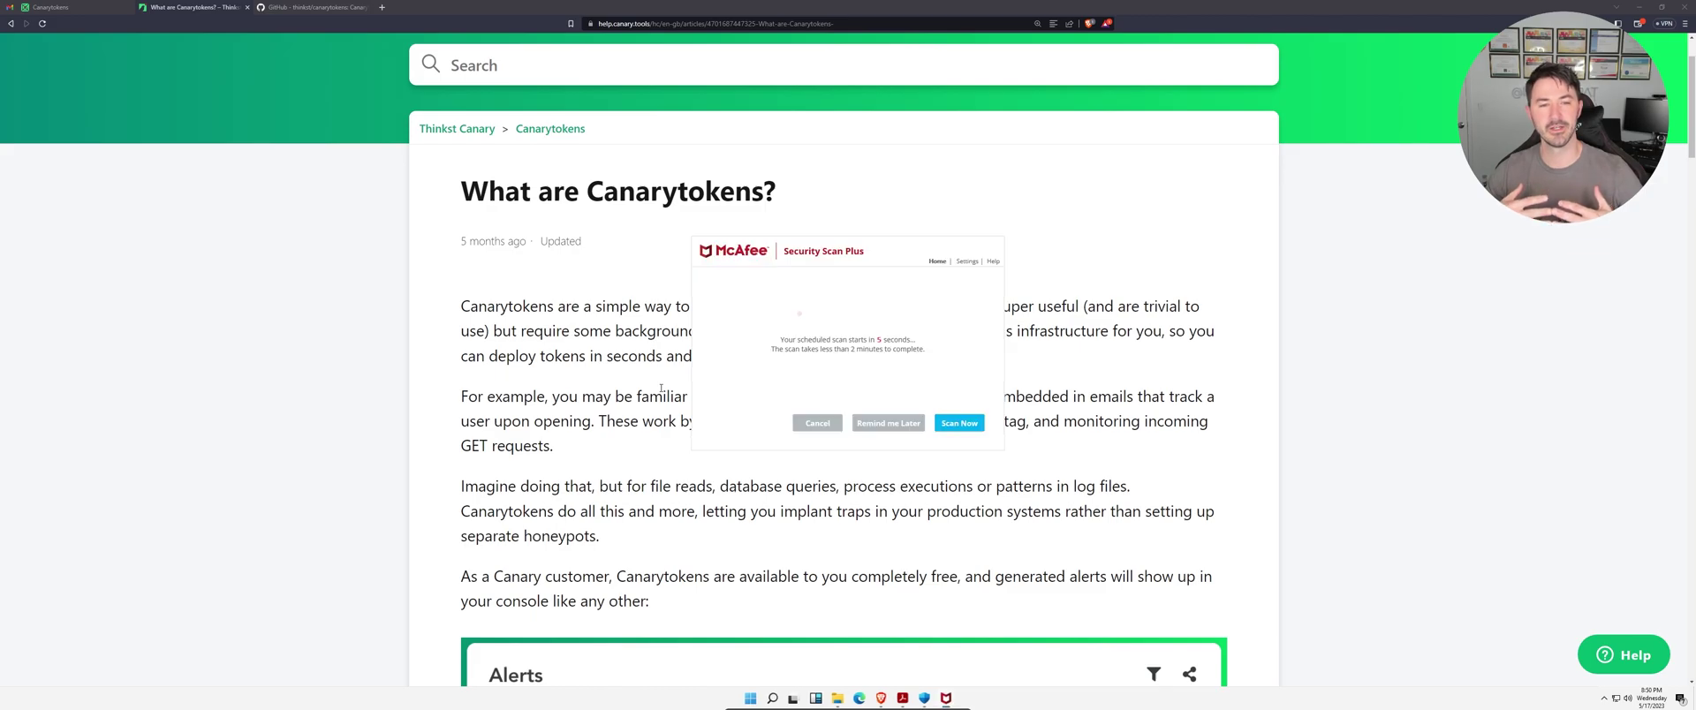
pyautogui.click(821, 426)
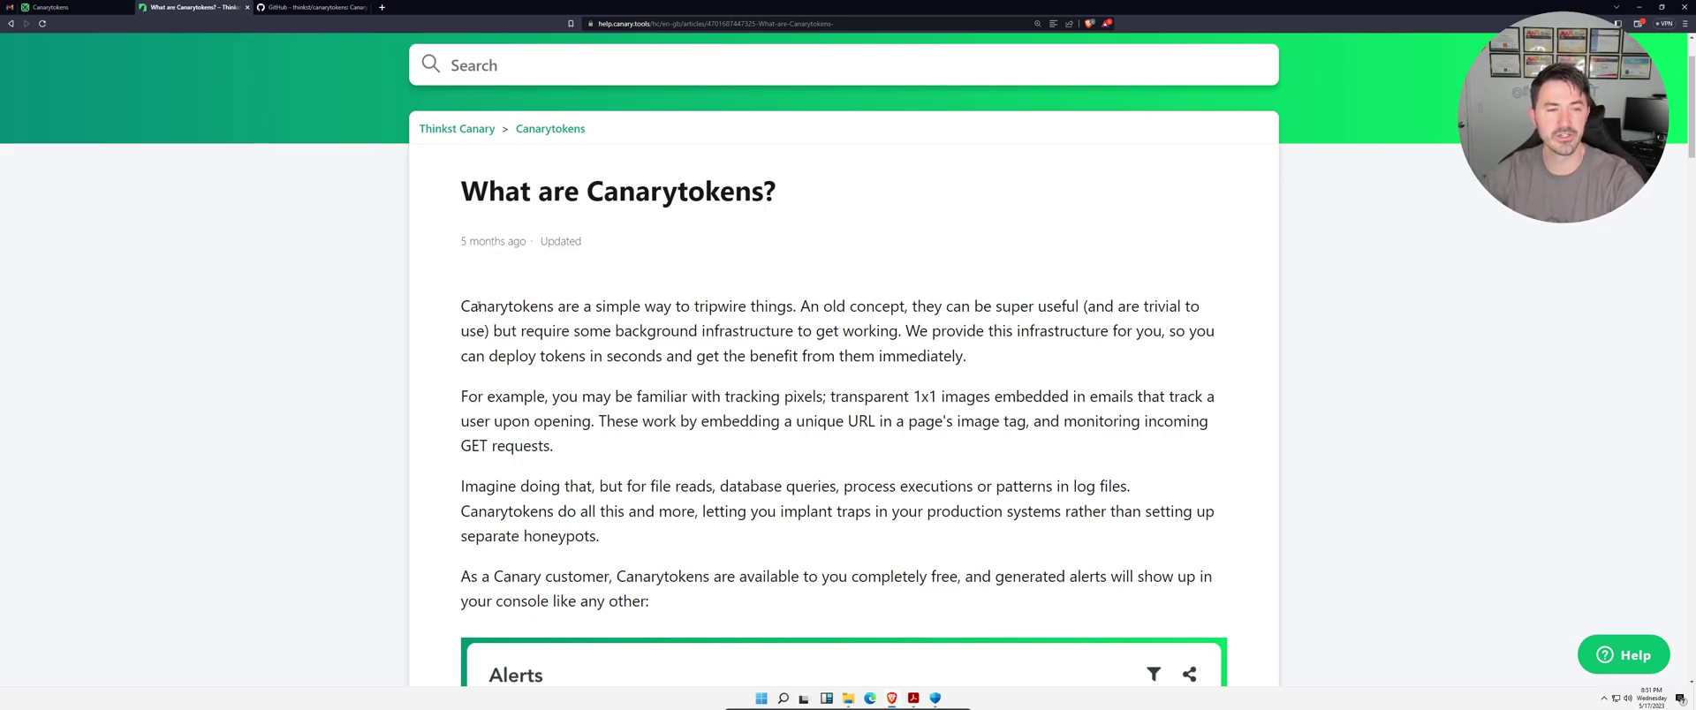
# - Read the Canarytokens article's introduction and its "Why does this matter?" section
pyautogui.moveTo(453, 306); pyautogui.dragTo(576, 306)
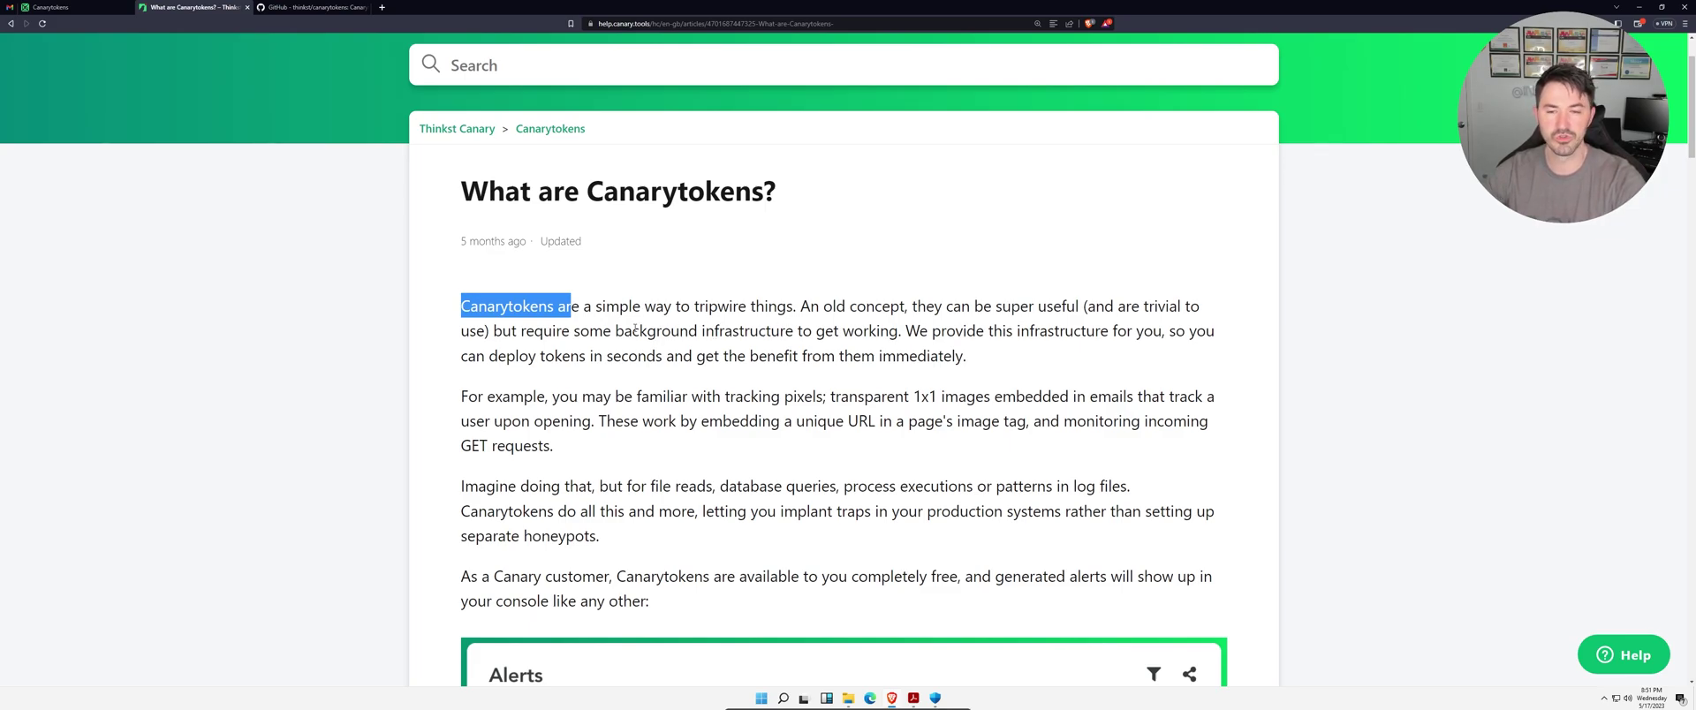
pyautogui.scroll(-1, 636, 328)
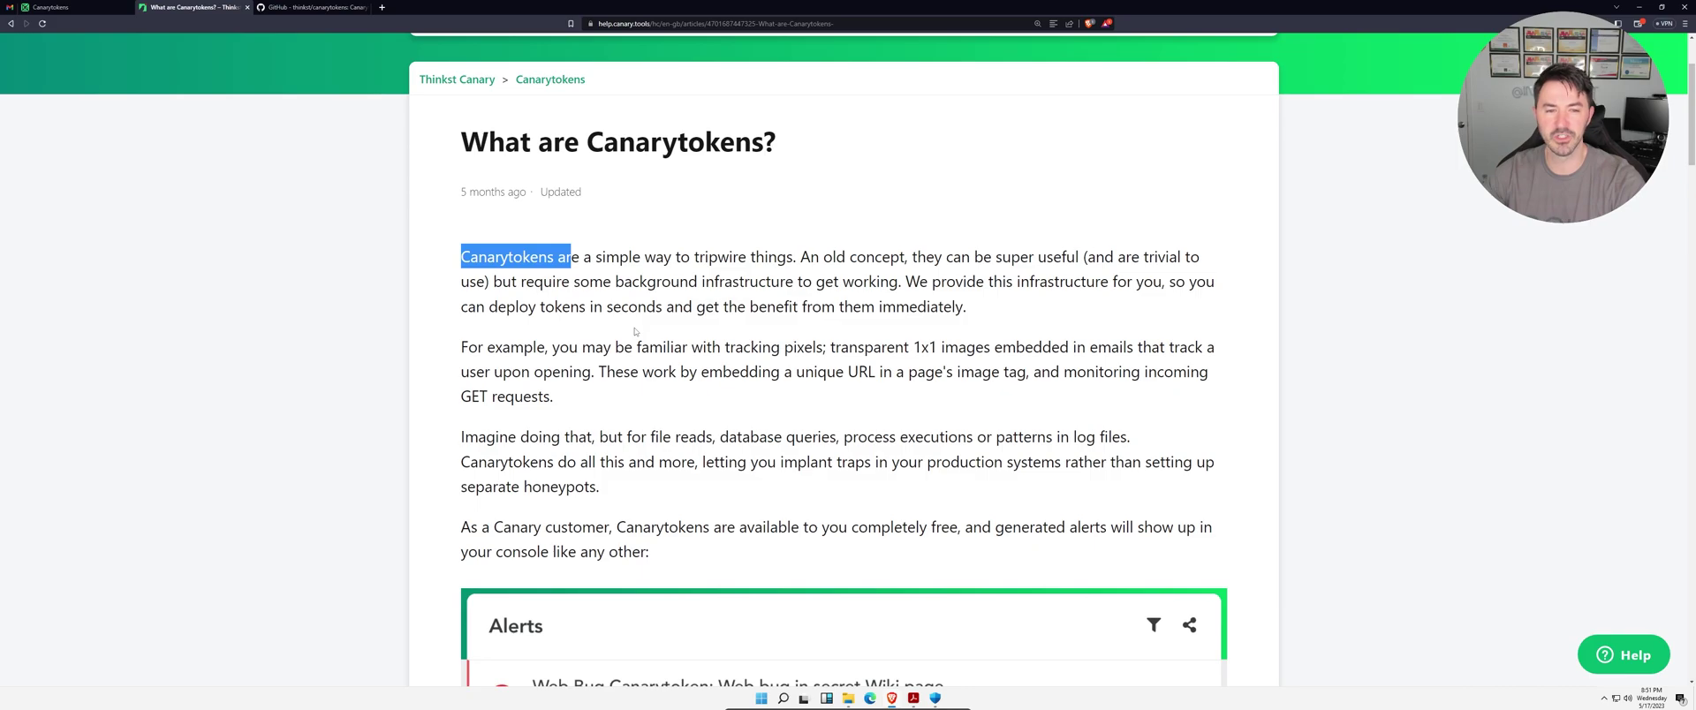
pyautogui.scroll(-4, 634, 331)
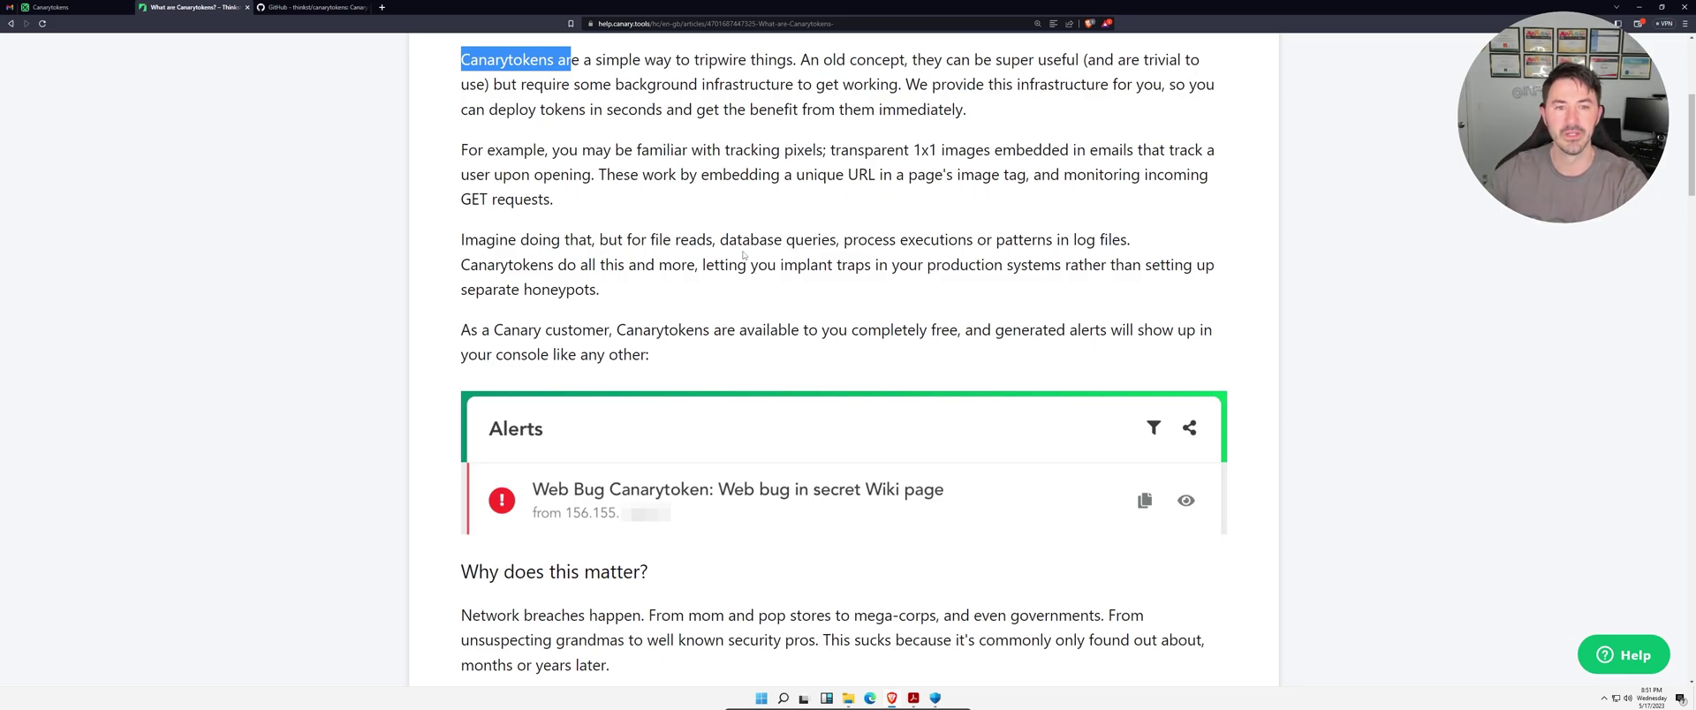
pyautogui.scroll(-2, 748, 255)
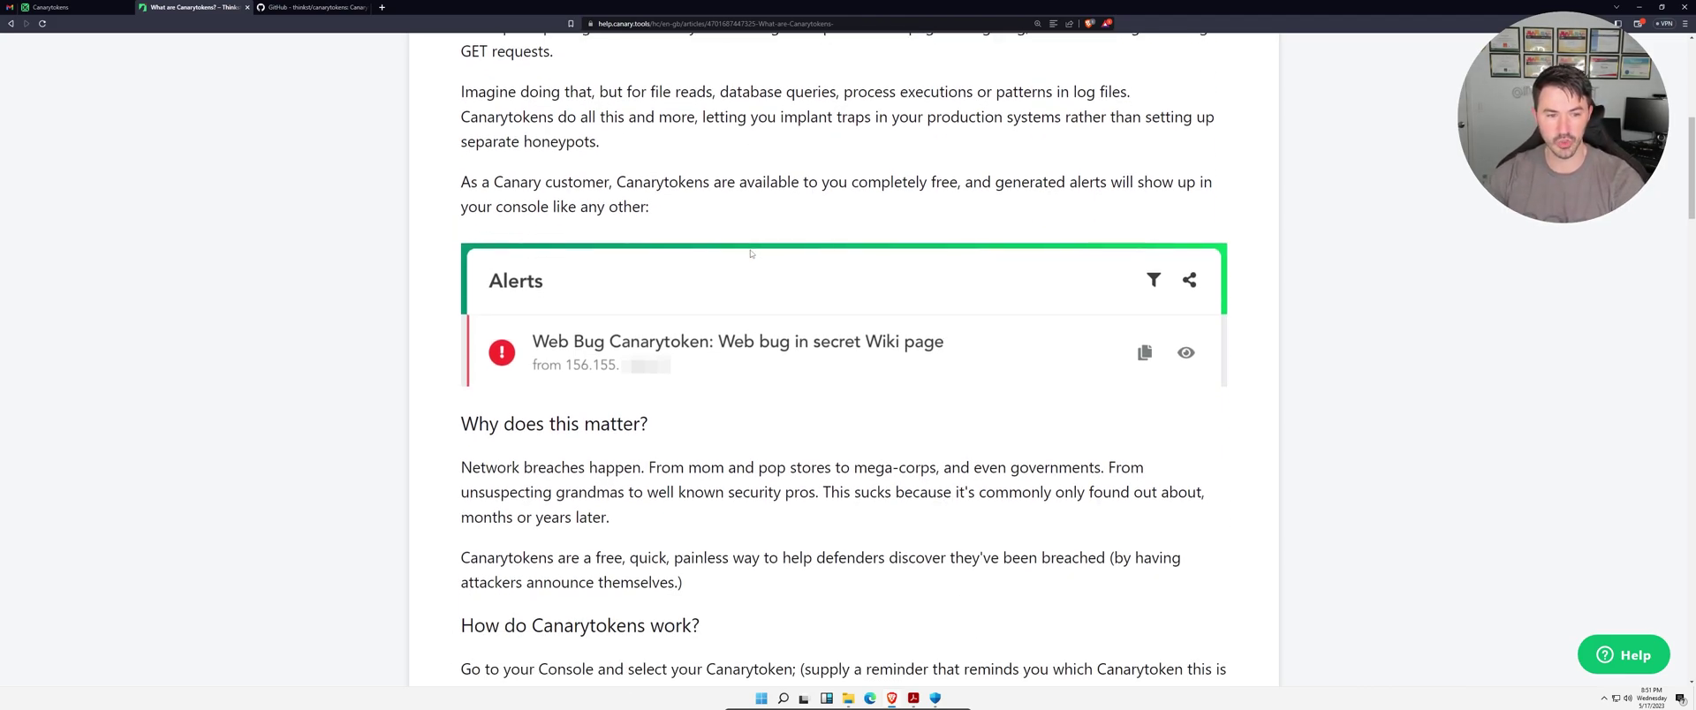
pyautogui.scroll(-1, 750, 254)
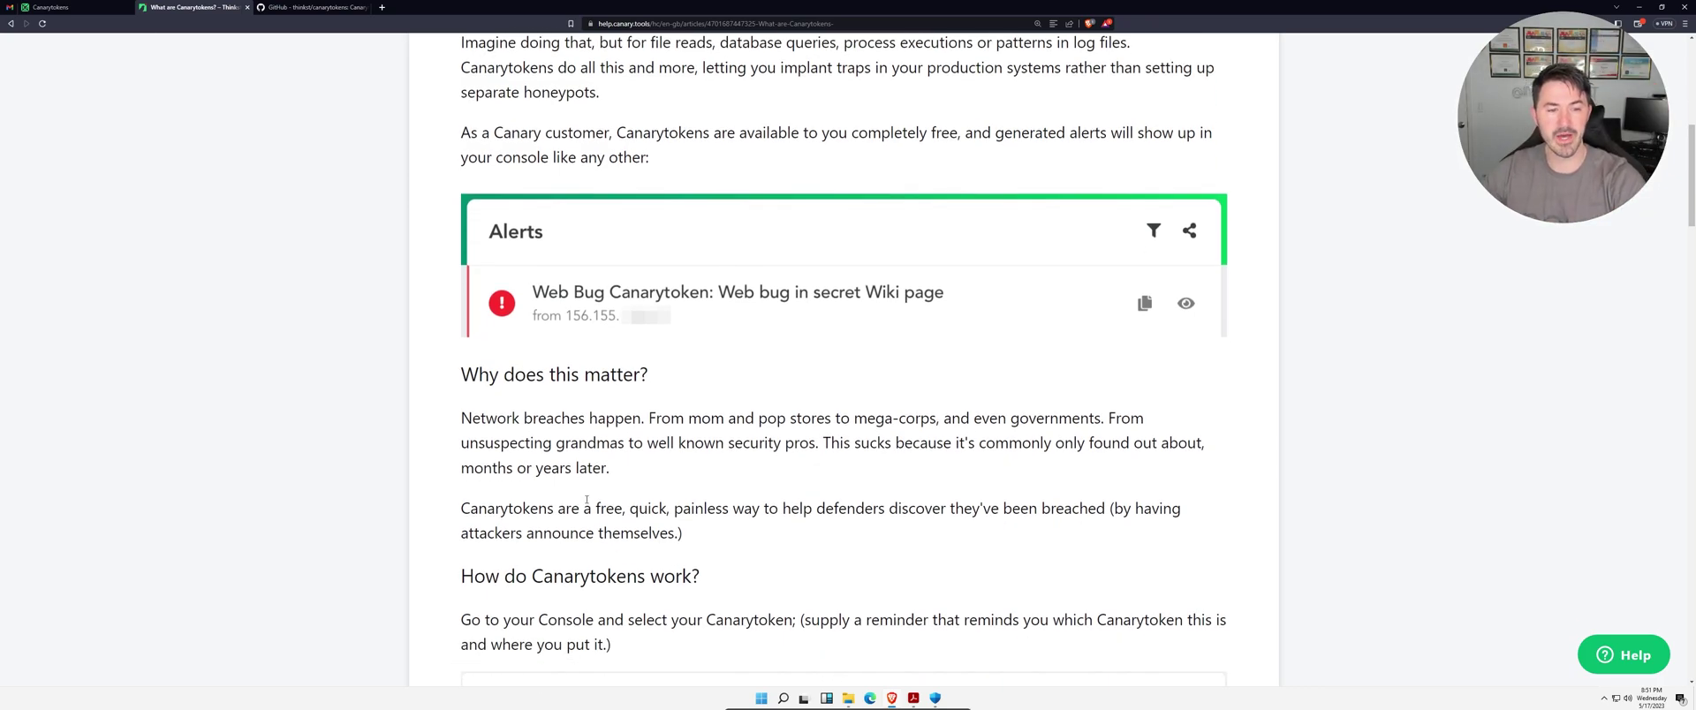
pyautogui.moveTo(472, 415); pyautogui.dragTo(746, 422)
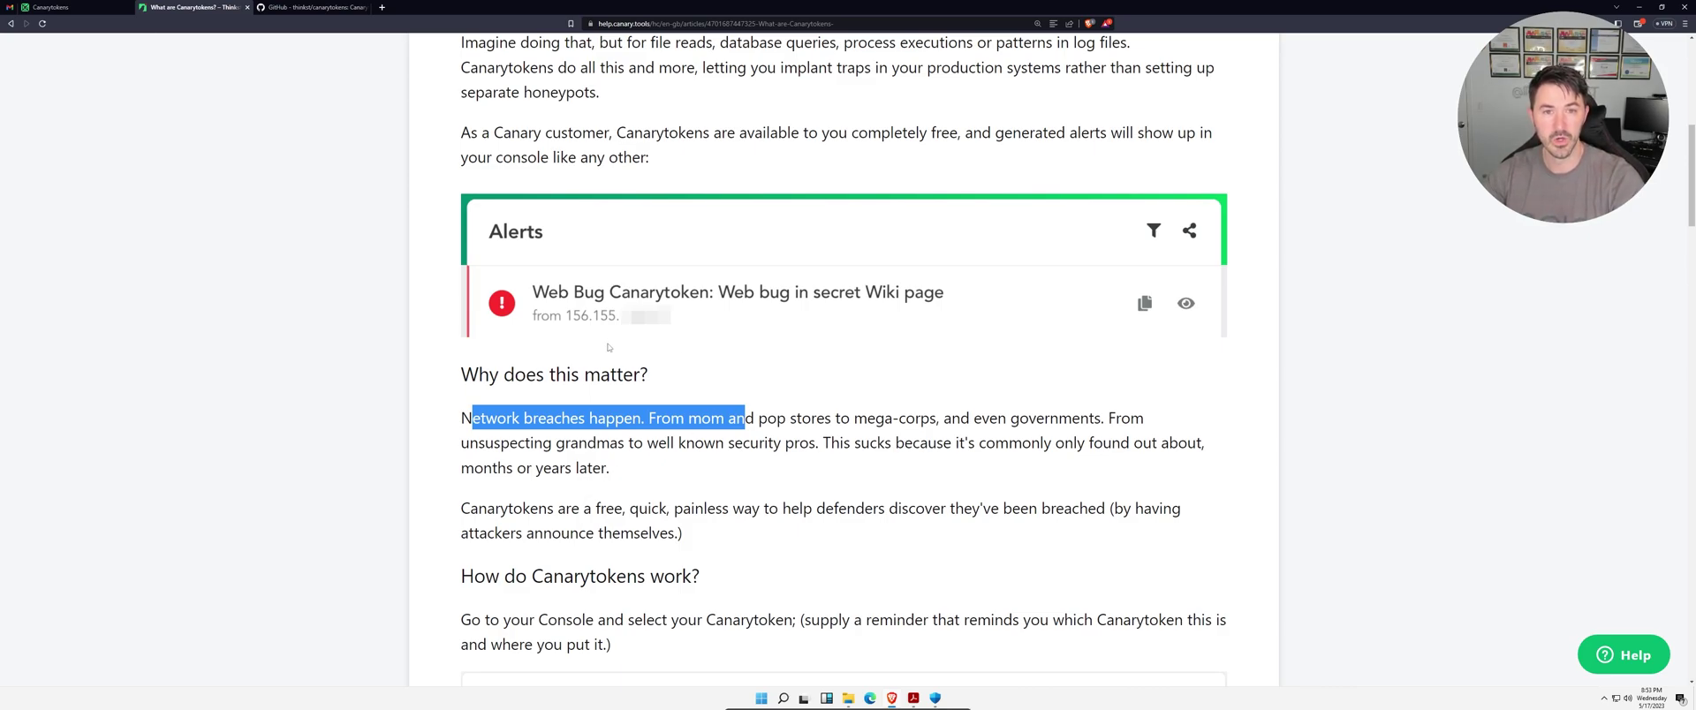
pyautogui.scroll(-1, 606, 345)
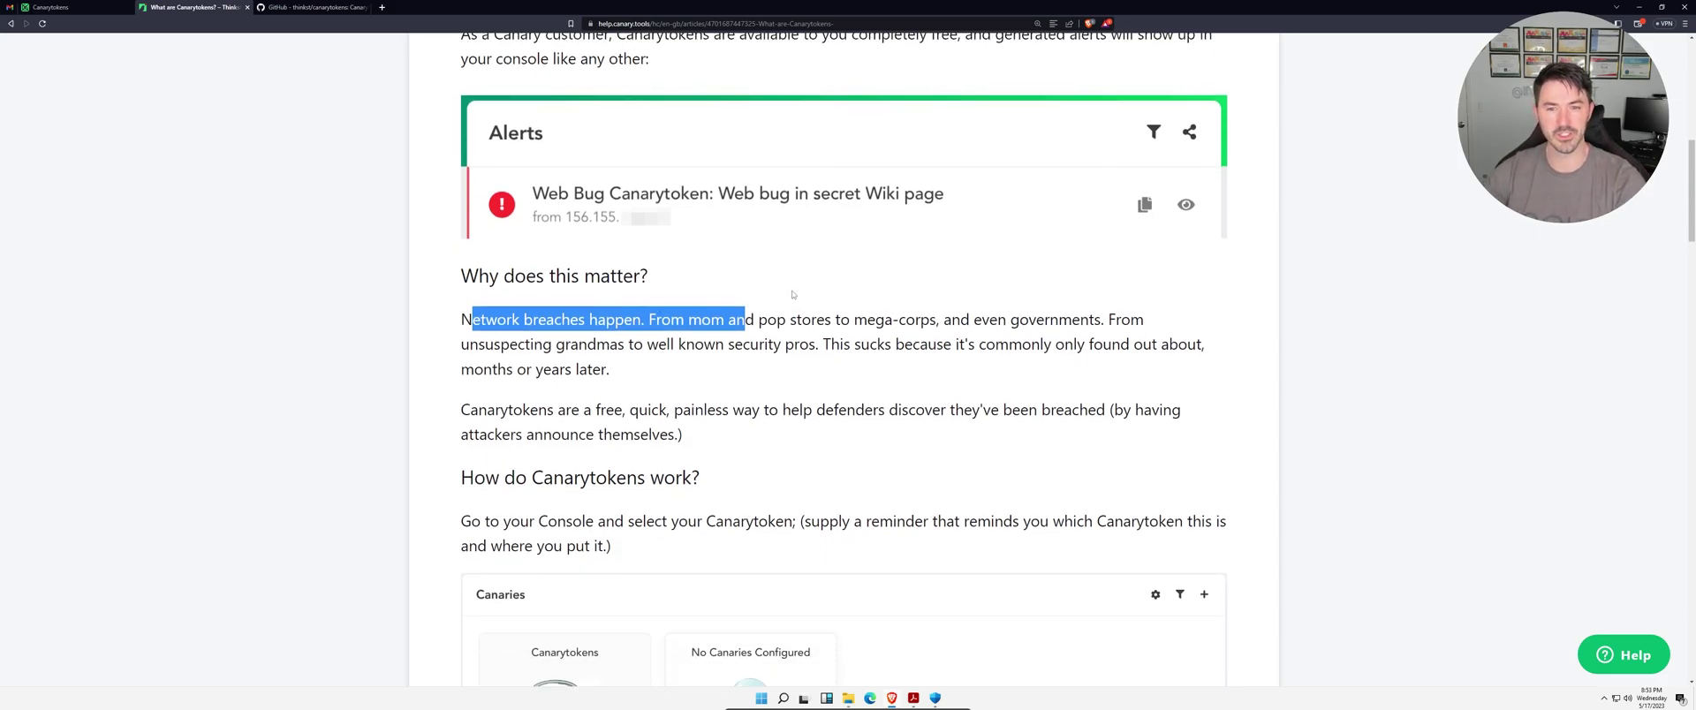
pyautogui.click(699, 385)
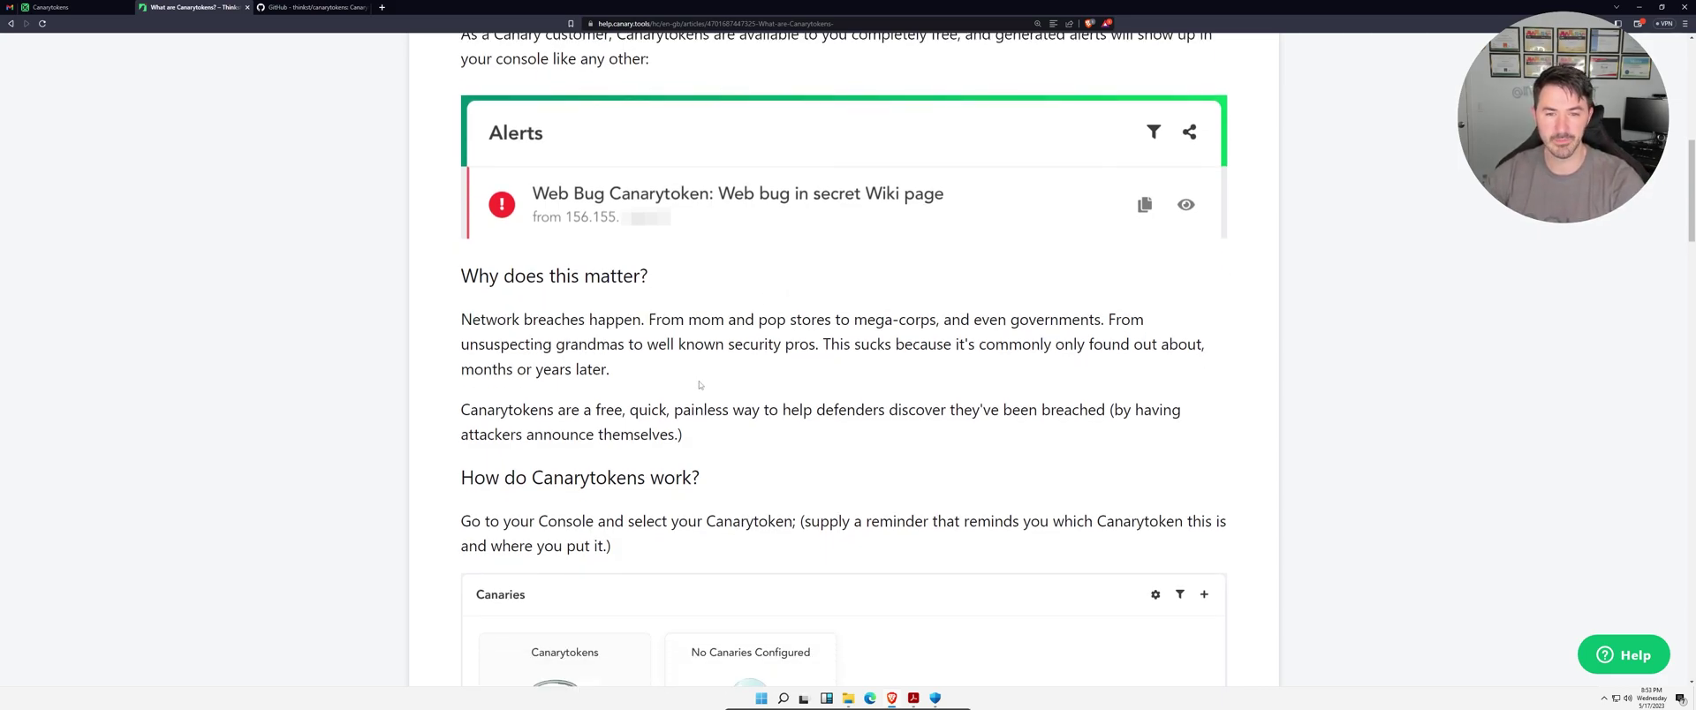
pyautogui.moveTo(472, 320); pyautogui.dragTo(701, 319)
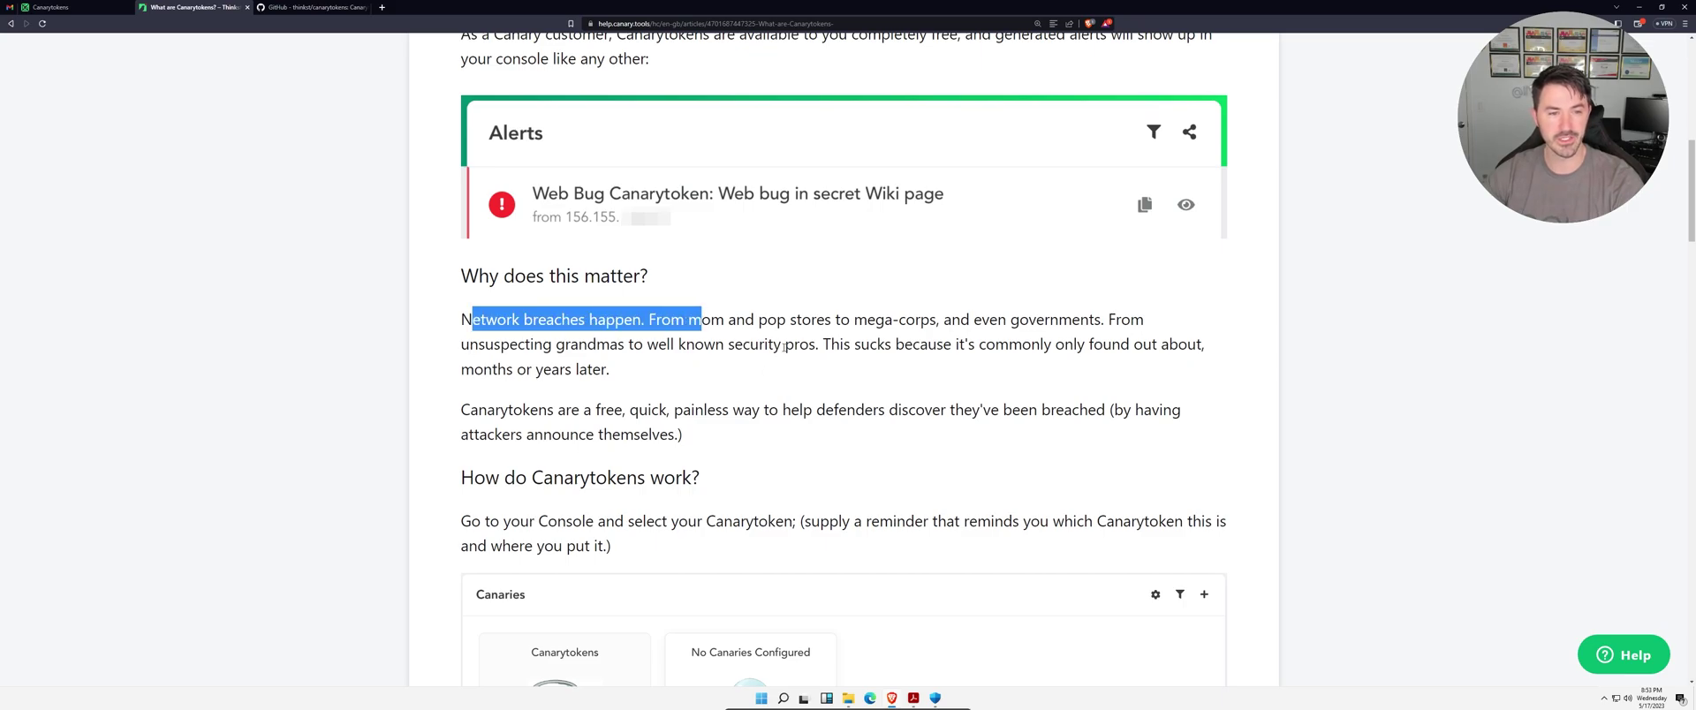
pyautogui.click(694, 383)
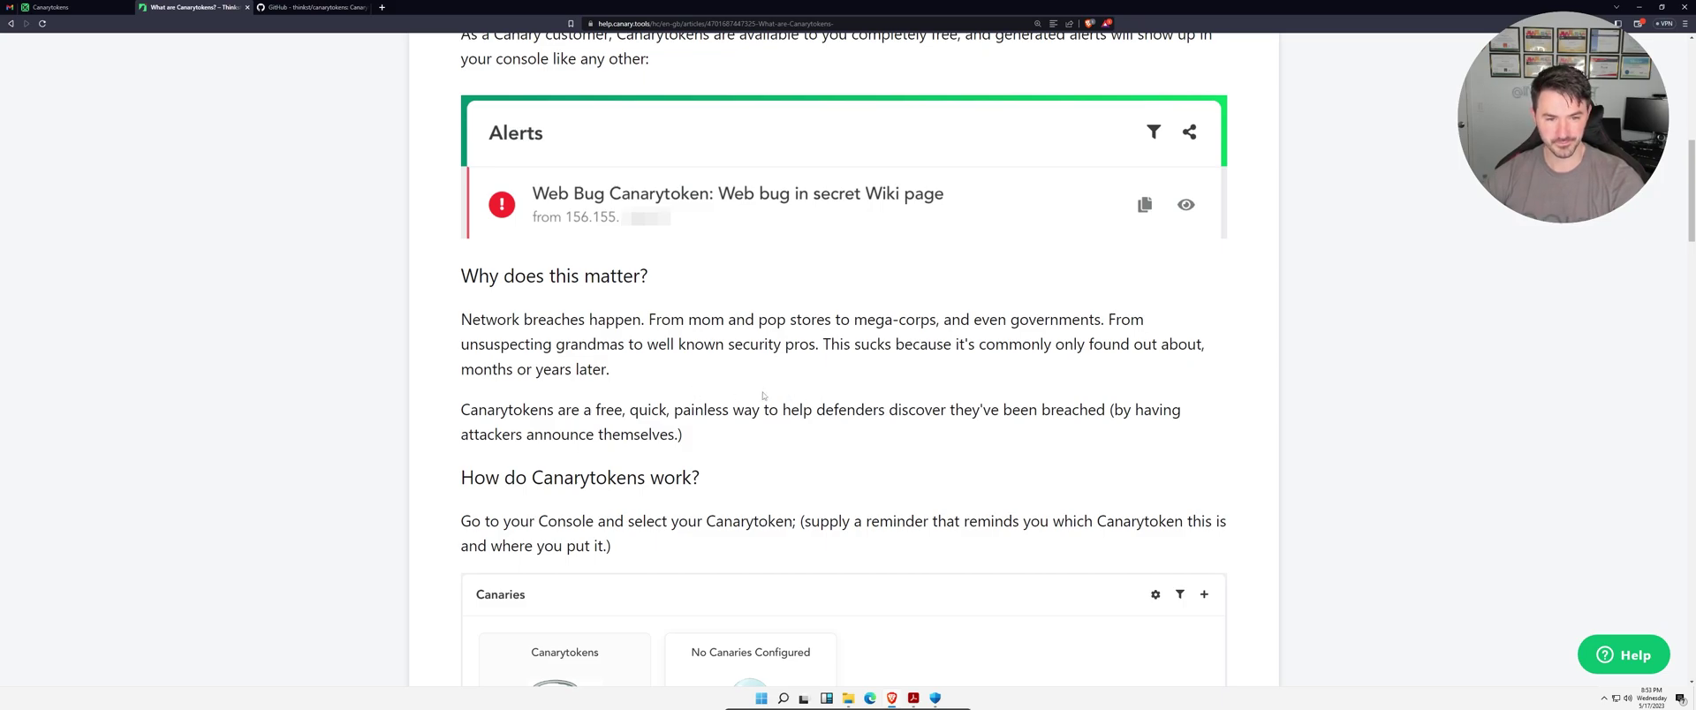
pyautogui.scroll(-1, 797, 397)
pyautogui.moveTo(558, 362); pyautogui.dragTo(762, 363)
pyautogui.click(810, 413)
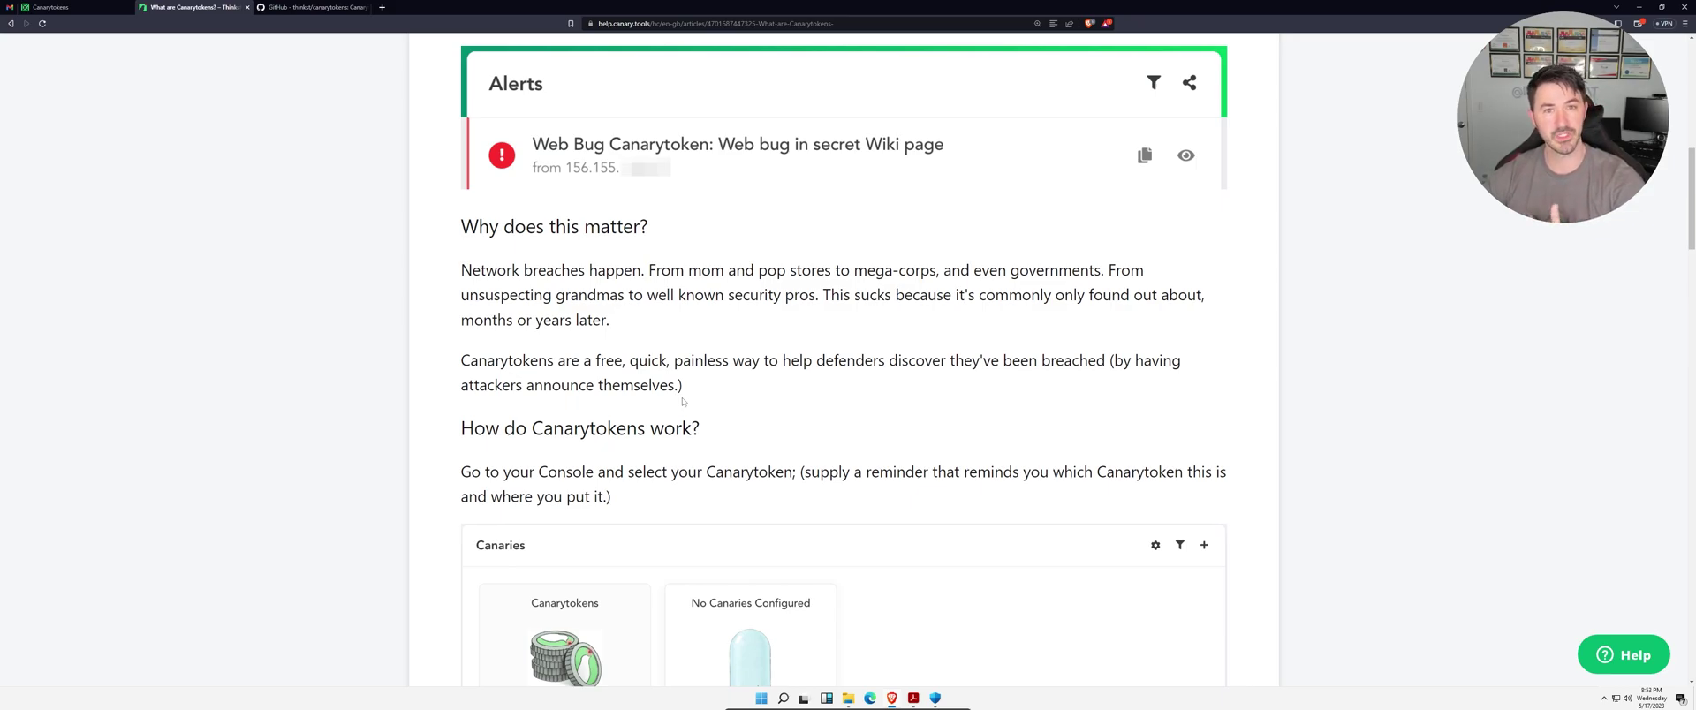
# - Open the Windows Folder guide from the article's list of example tokens in a new tab and switch to it
pyautogui.scroll(-3, 705, 404)
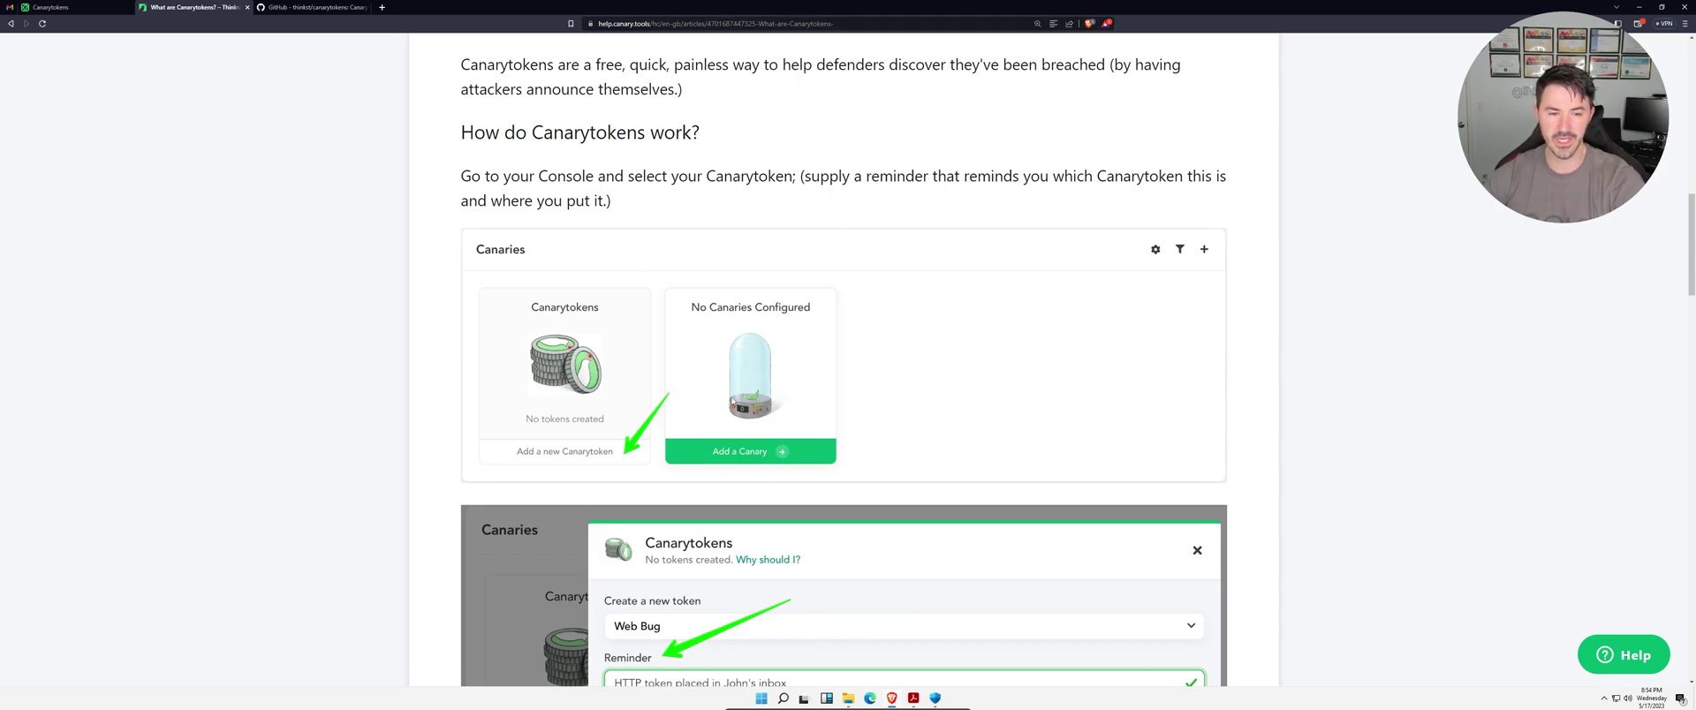
pyautogui.scroll(-4, 445, 370)
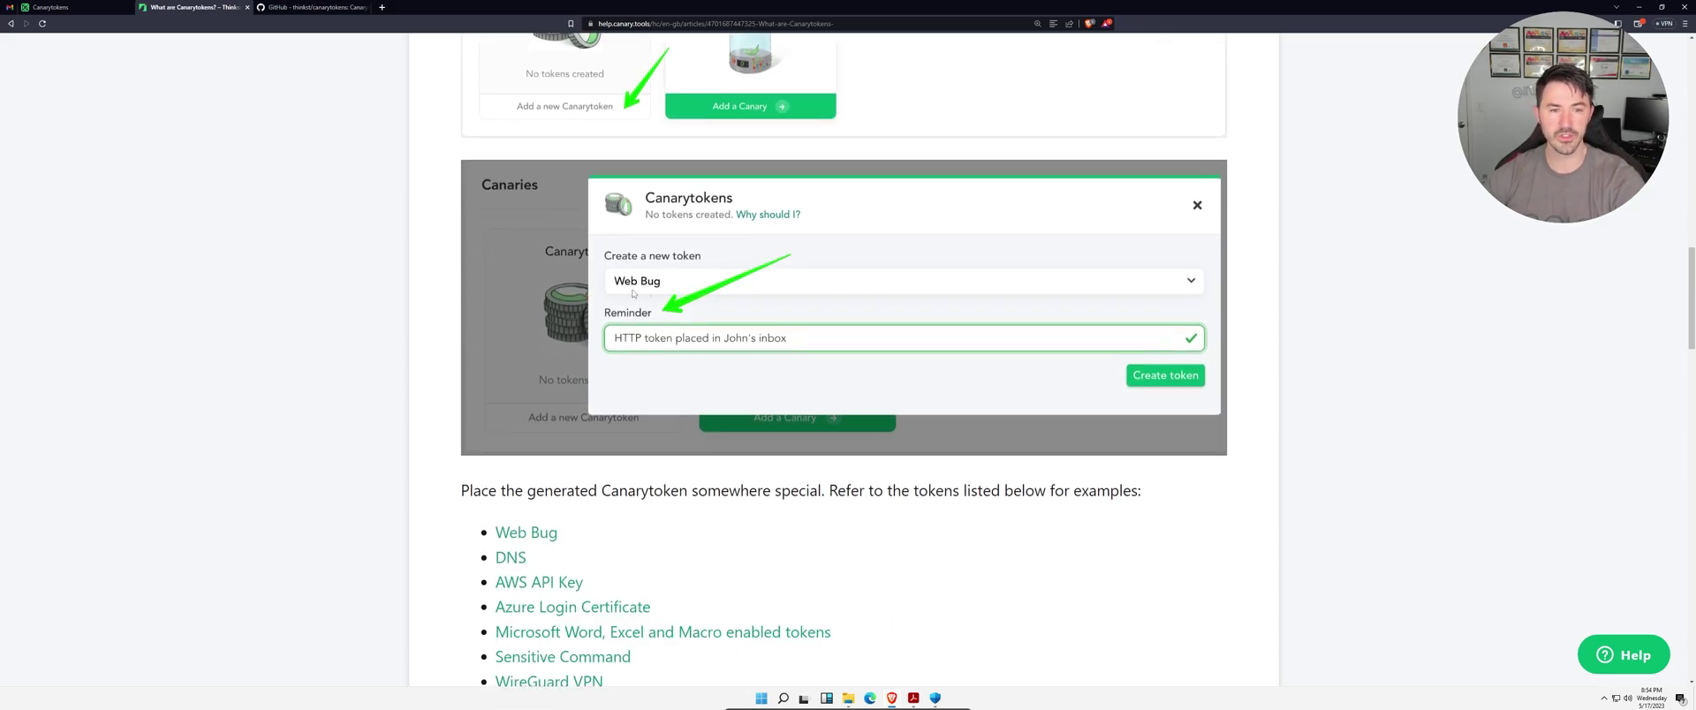
pyautogui.scroll(-3, 749, 432)
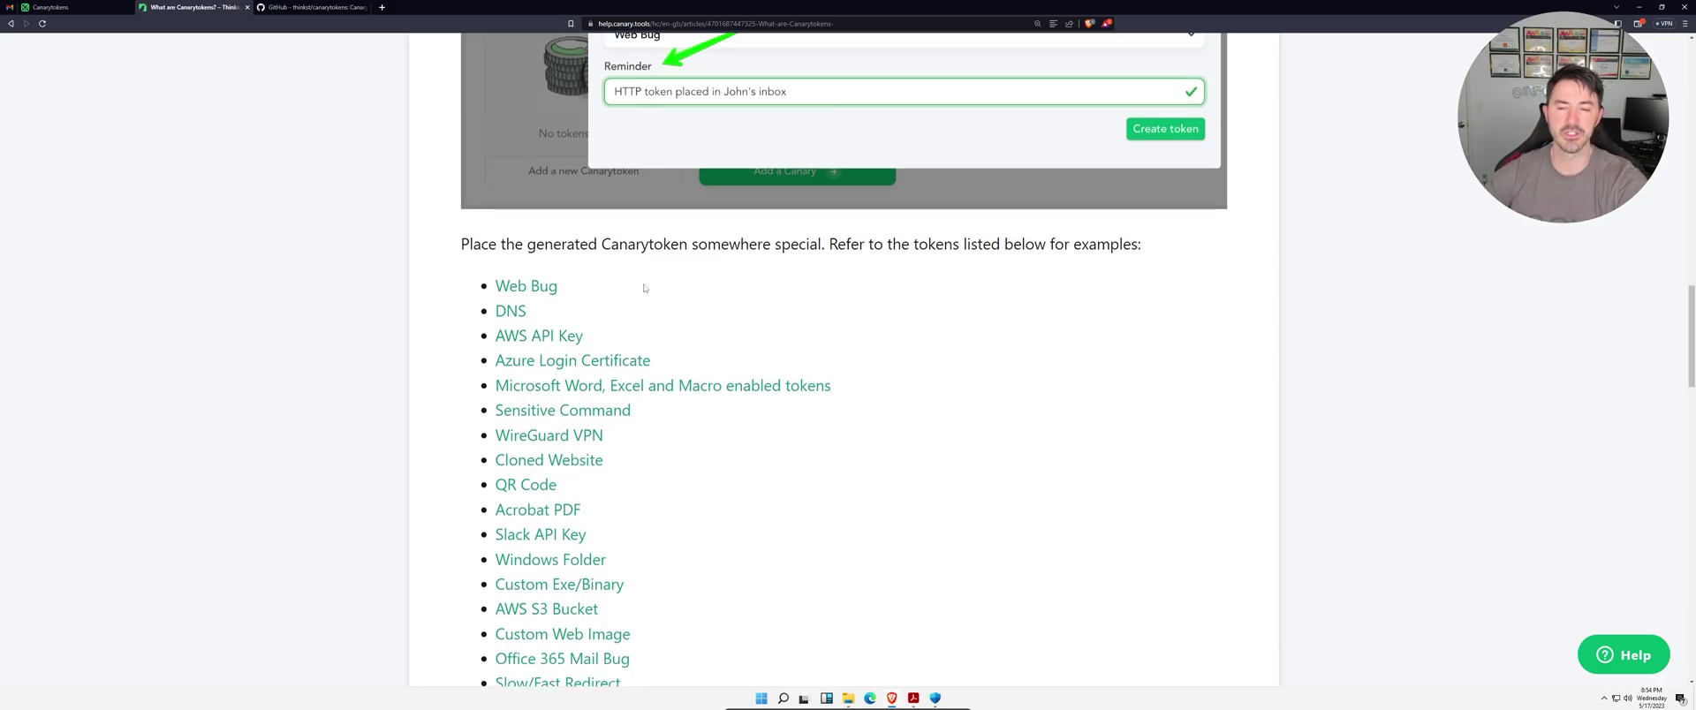
pyautogui.scroll(-1, 598, 485)
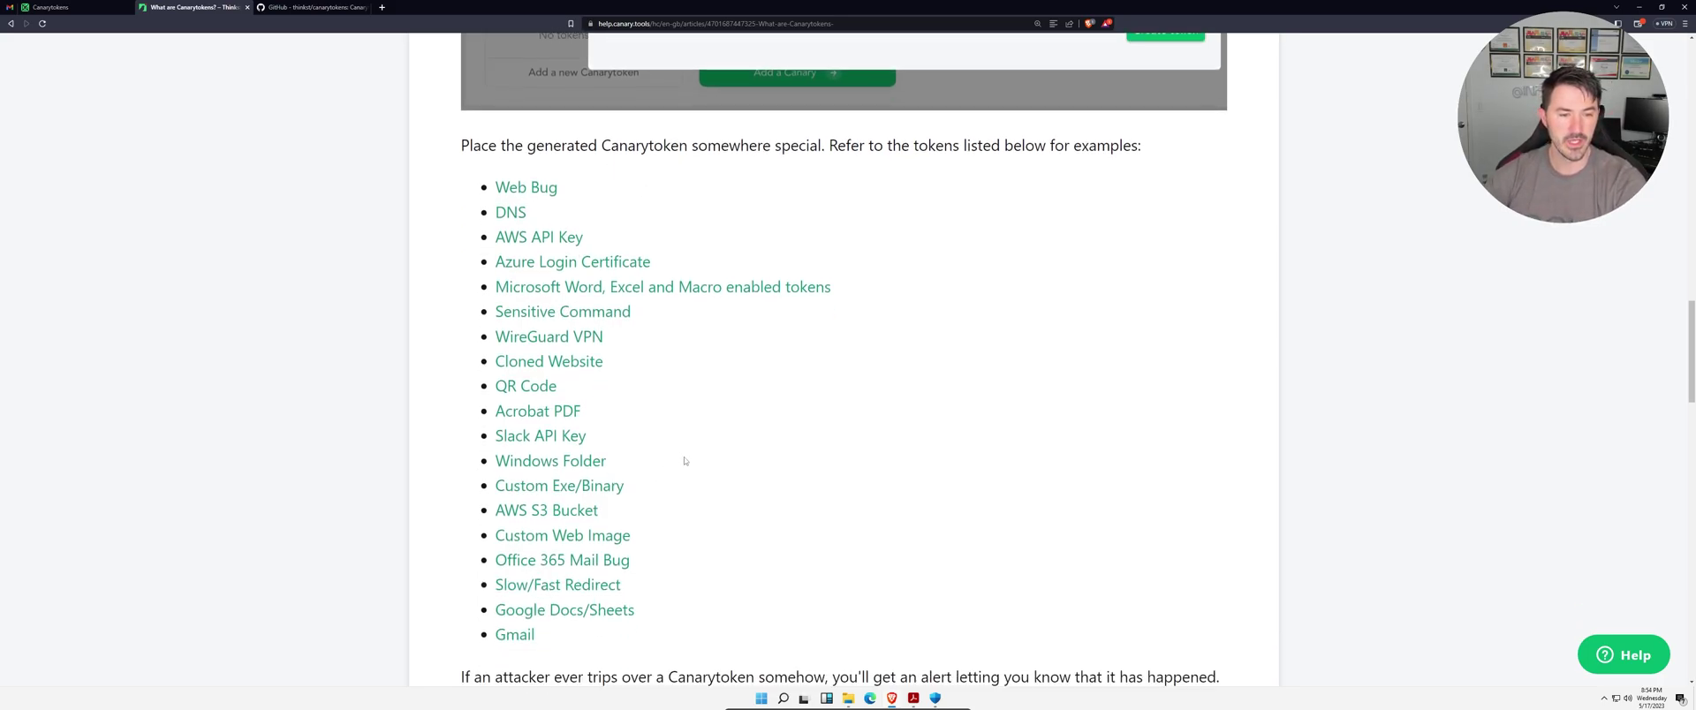
pyautogui.rightClick(552, 466)
pyautogui.click(595, 471)
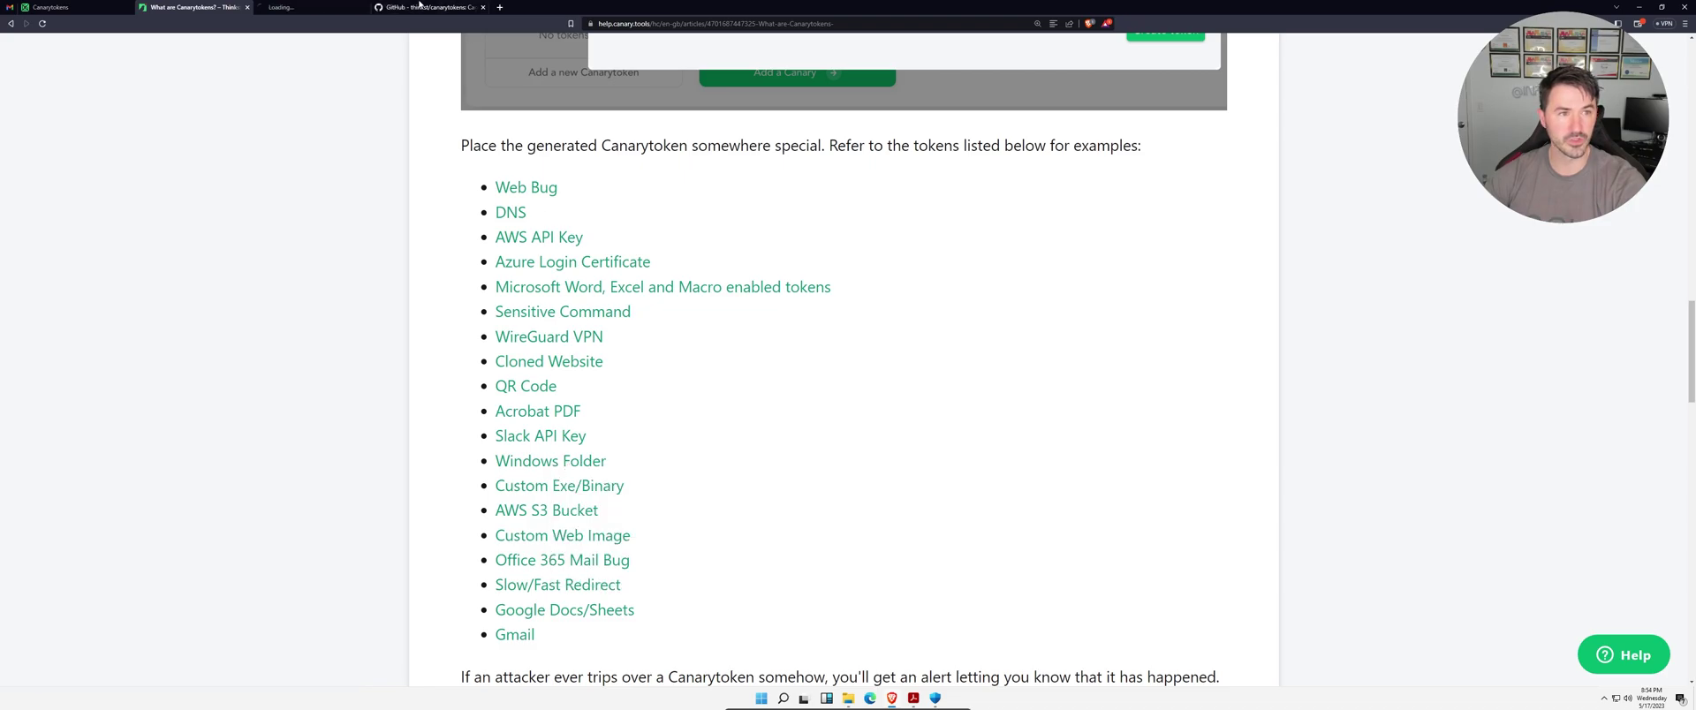
pyautogui.click(322, 8)
# - Read the Windows Folder guide's description and its steps on creating the token, writing a reminder and downloading the archive
pyautogui.scroll(-9, 667, 412)
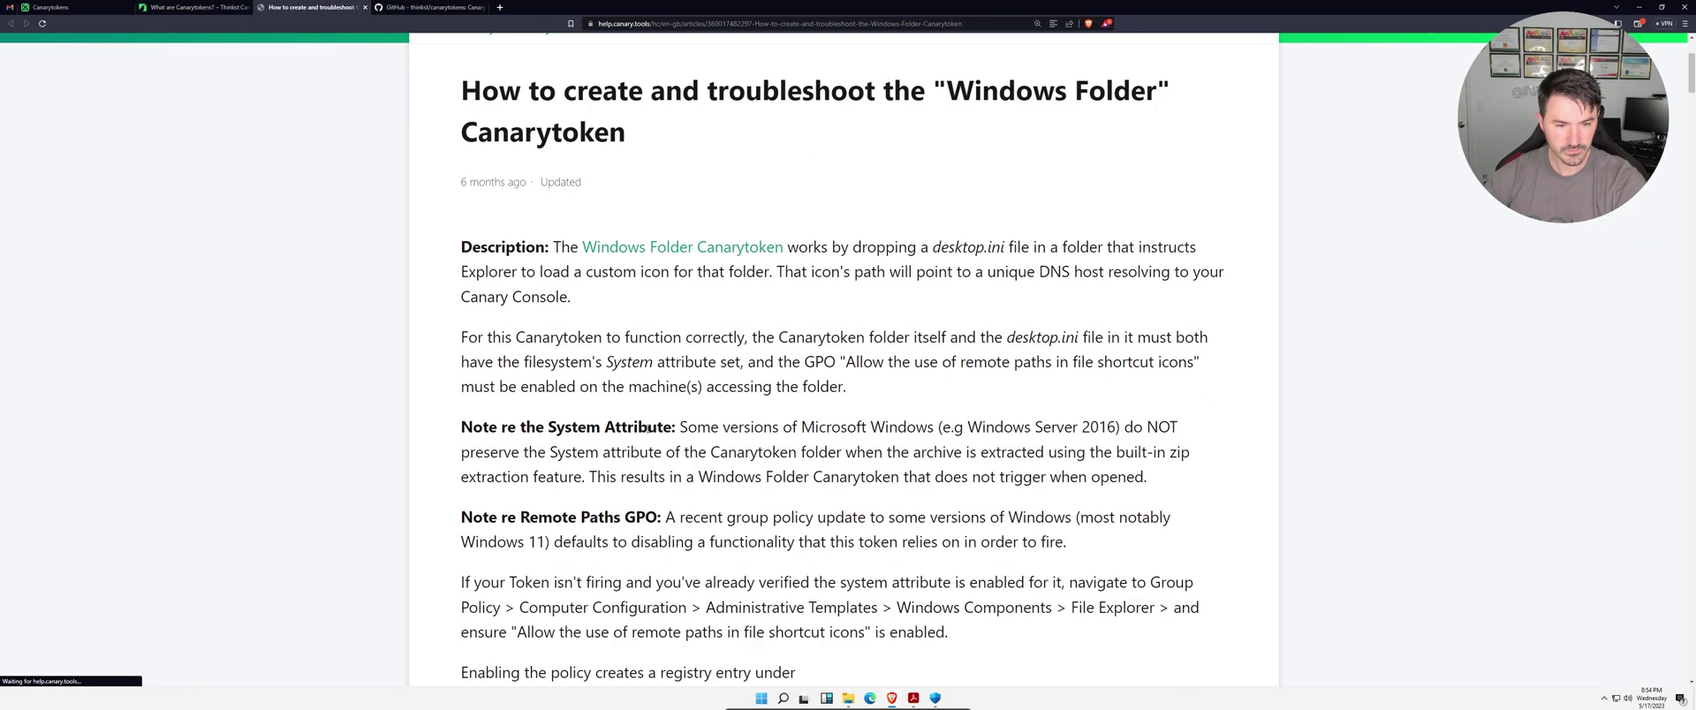
pyautogui.scroll(-11, 667, 412)
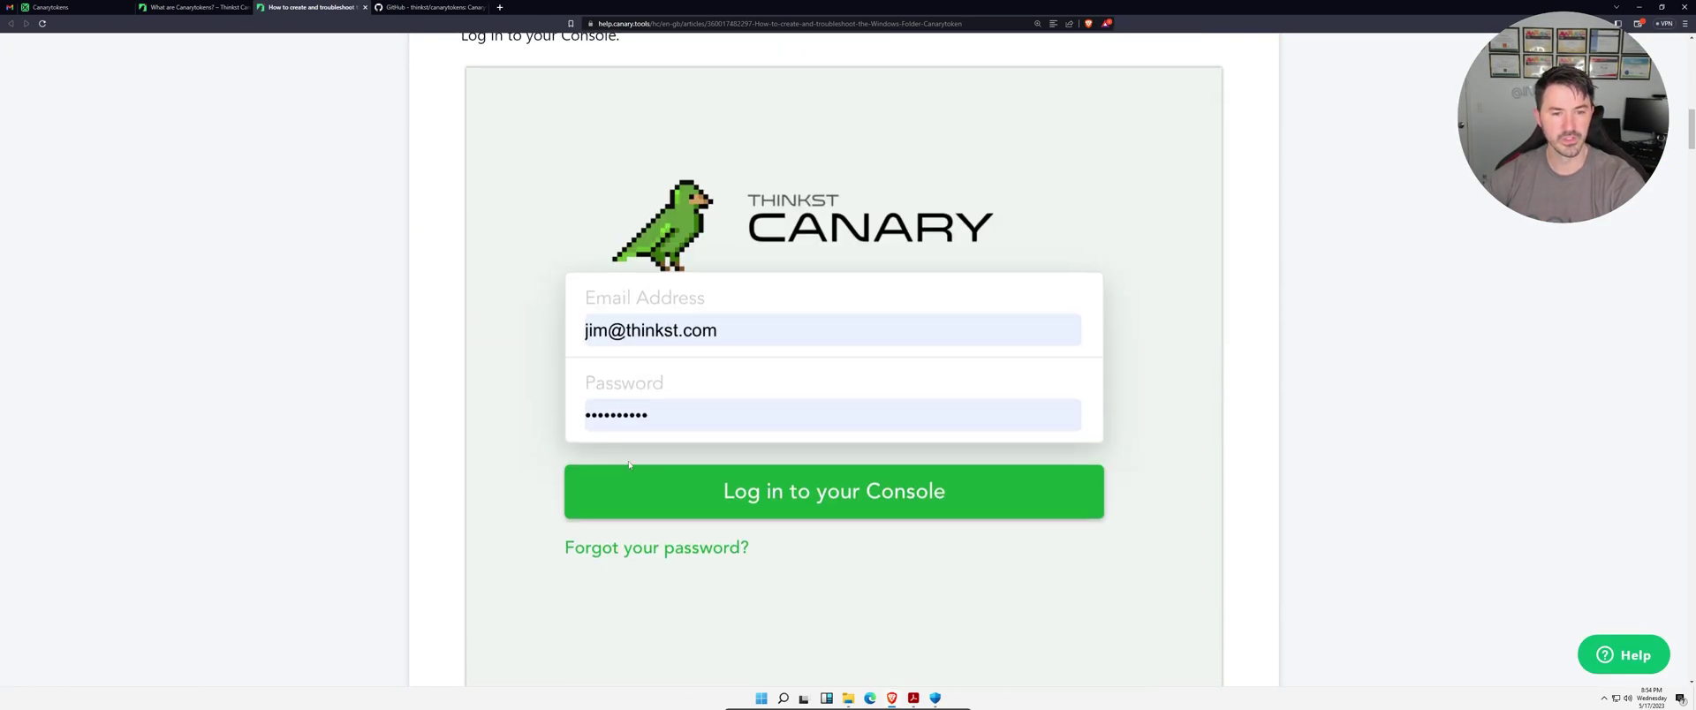
pyautogui.scroll(-3, 653, 448)
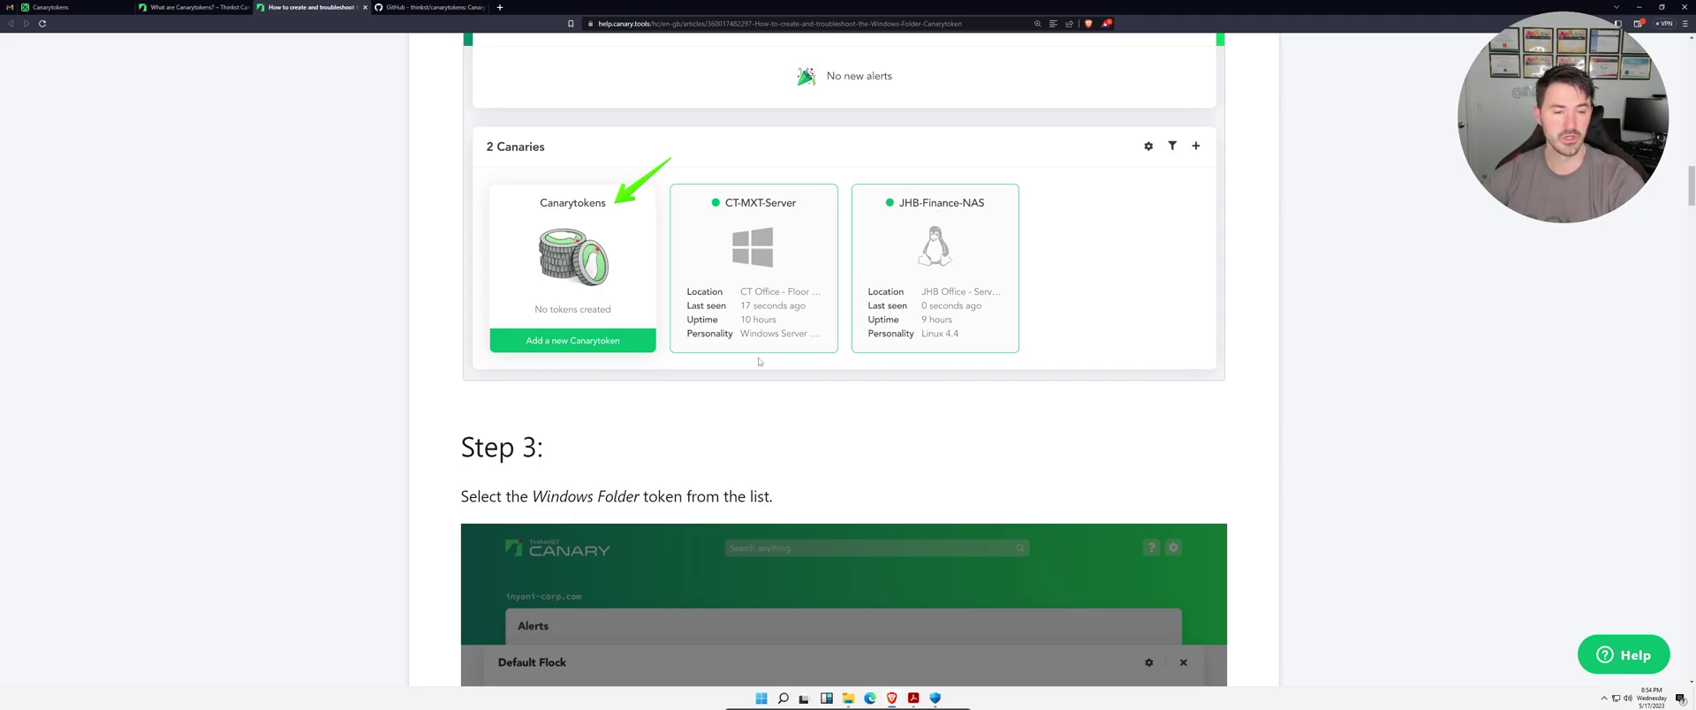
pyautogui.scroll(-2, 757, 361)
pyautogui.scroll(2, 765, 333)
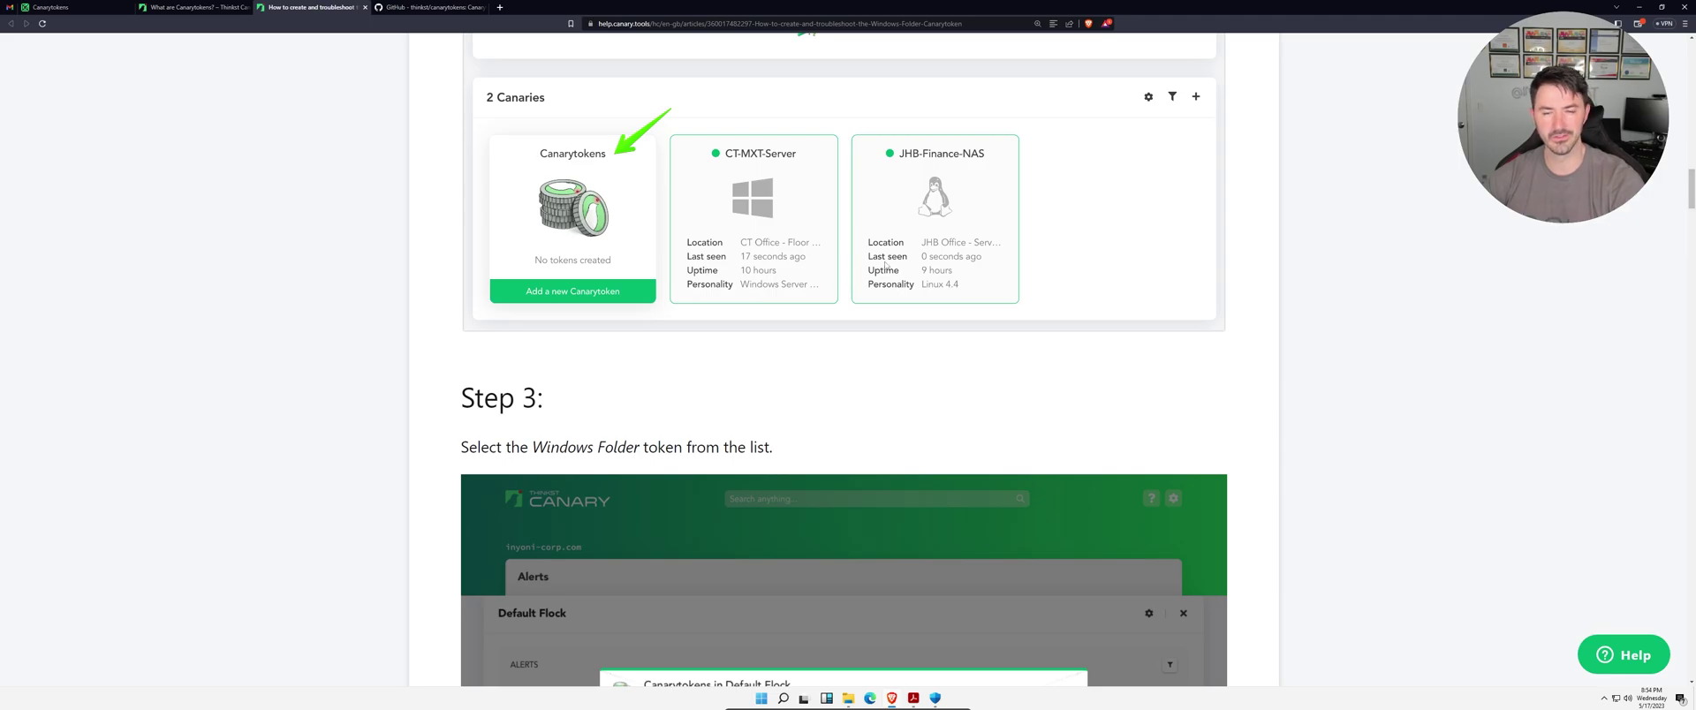
pyautogui.scroll(-2, 894, 224)
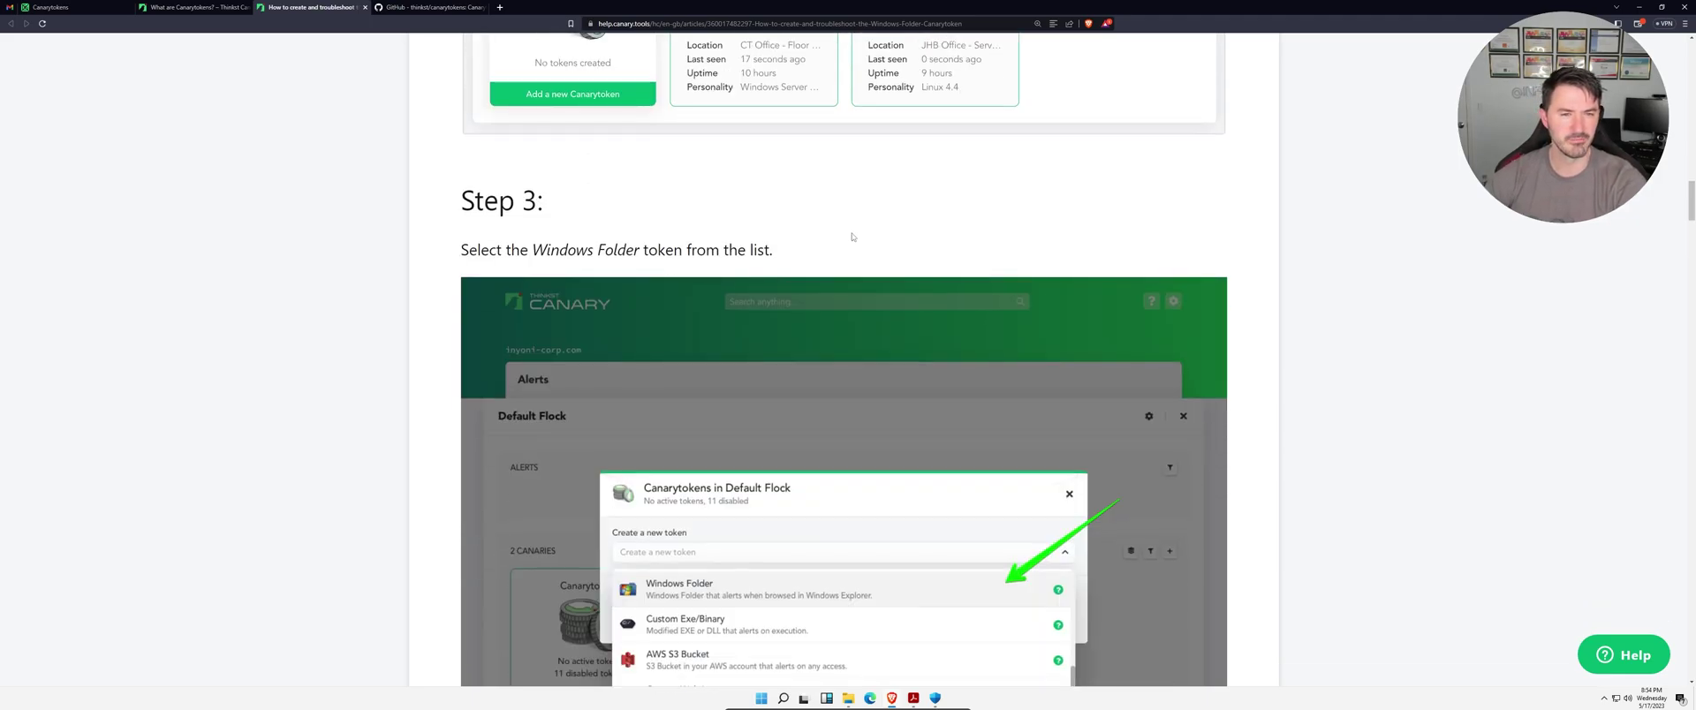
pyautogui.scroll(-2, 746, 320)
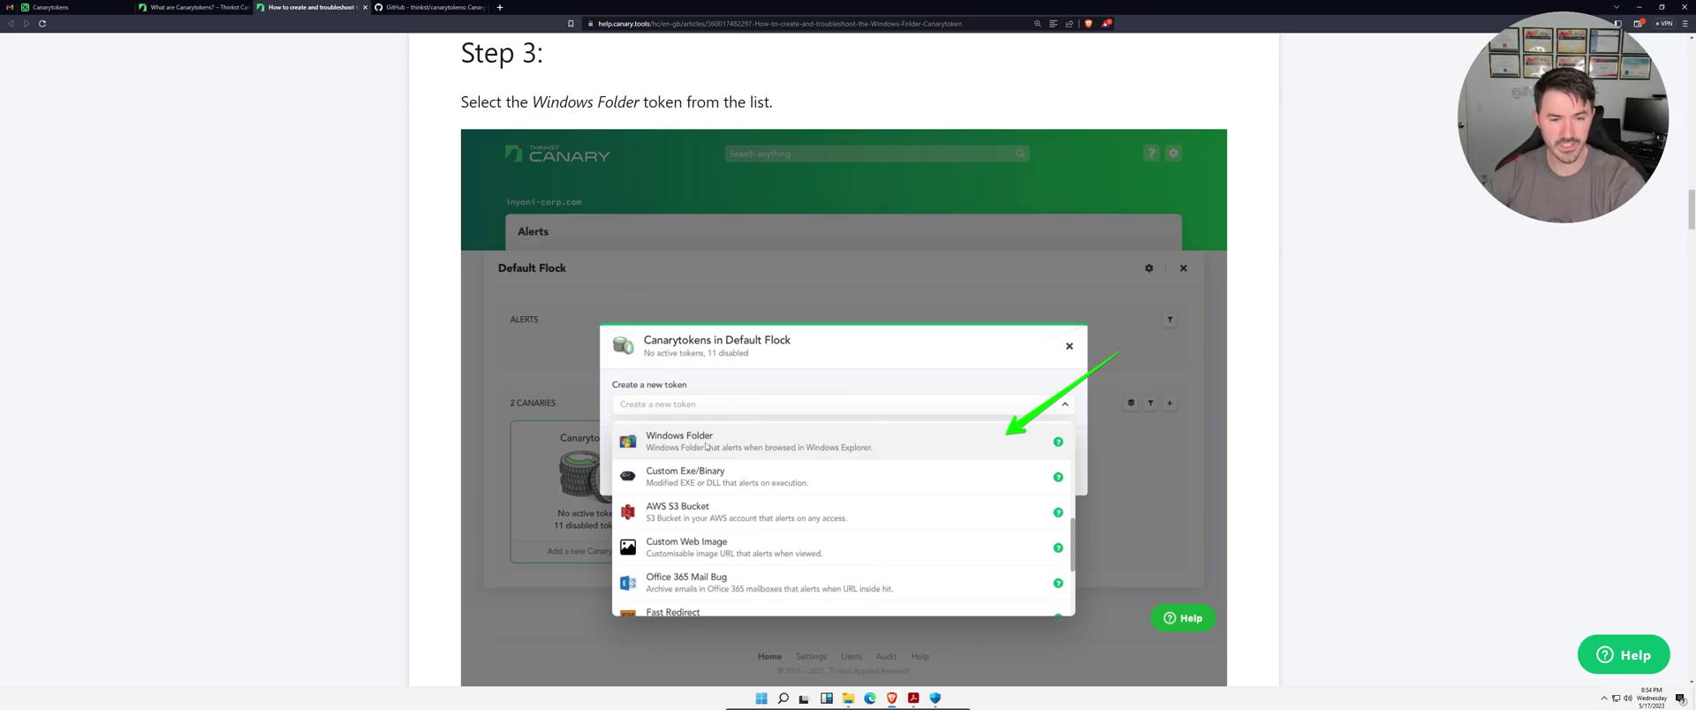
pyautogui.scroll(-5, 707, 443)
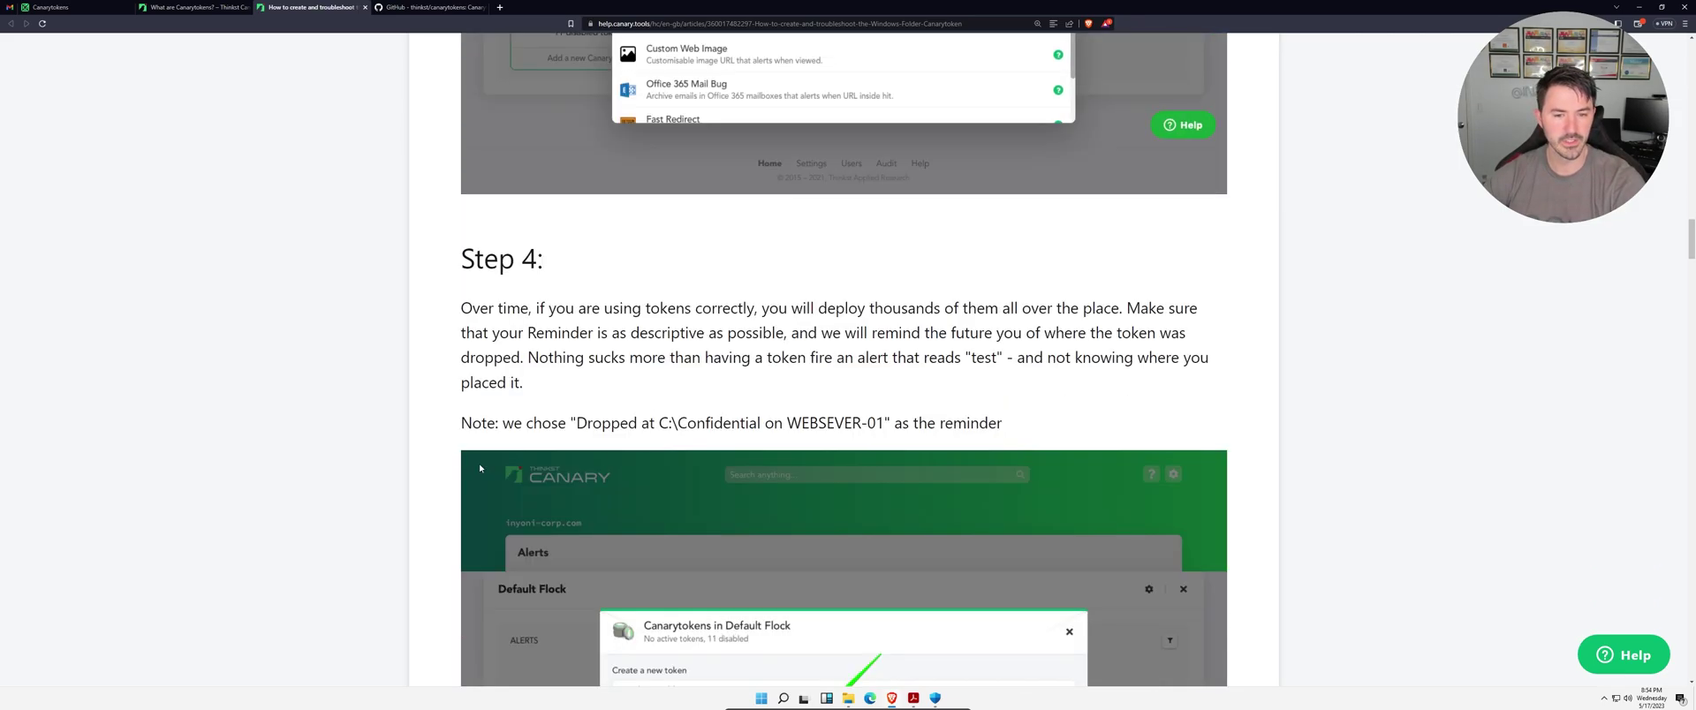
pyautogui.scroll(-3, 480, 468)
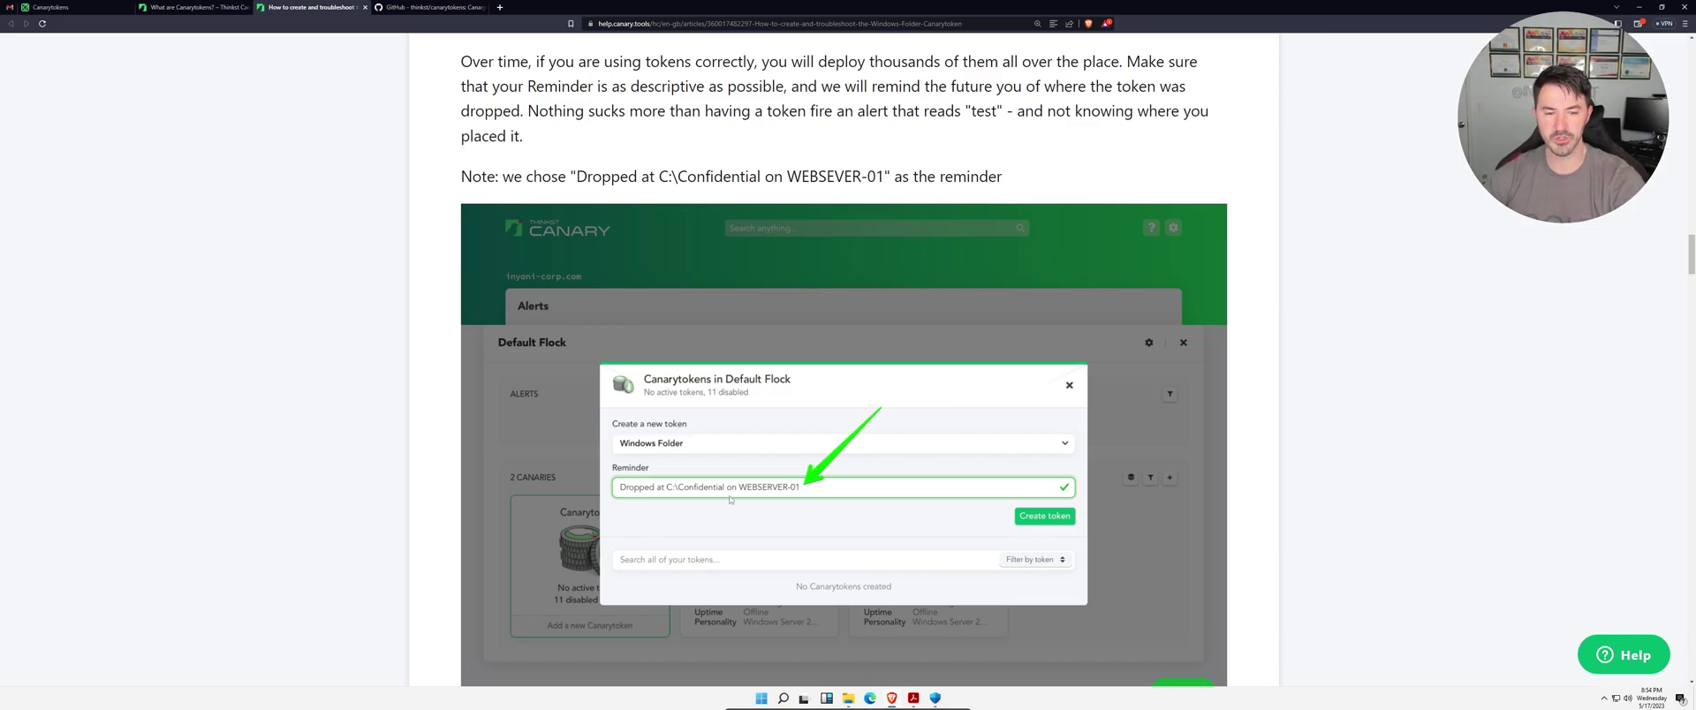
pyautogui.scroll(-9, 730, 500)
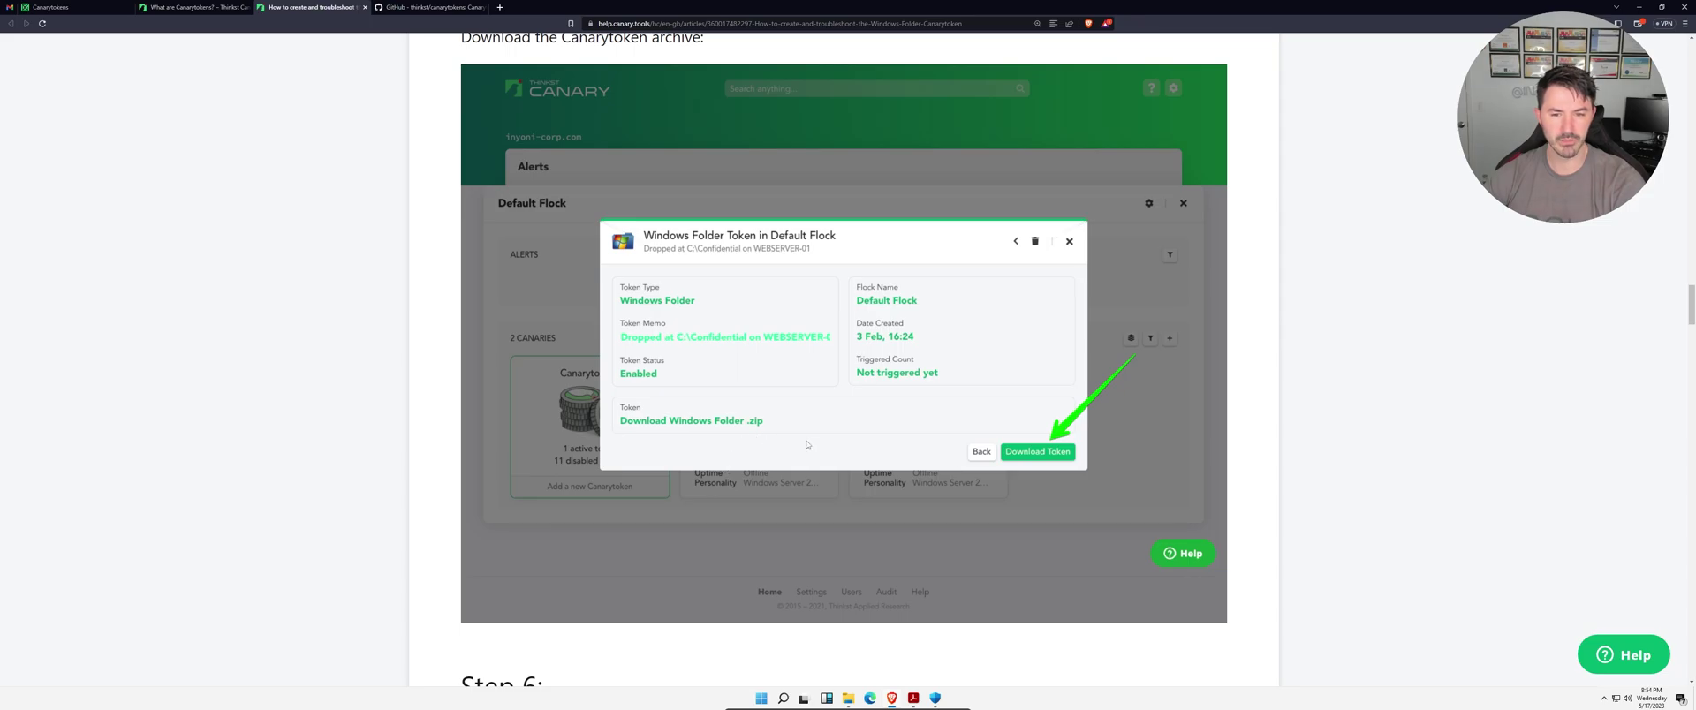
# - Examine guide steps 6 to 13 on placing and extracting the archive, adding the folder's System attribute and checking the alert
pyautogui.scroll(-6, 686, 360)
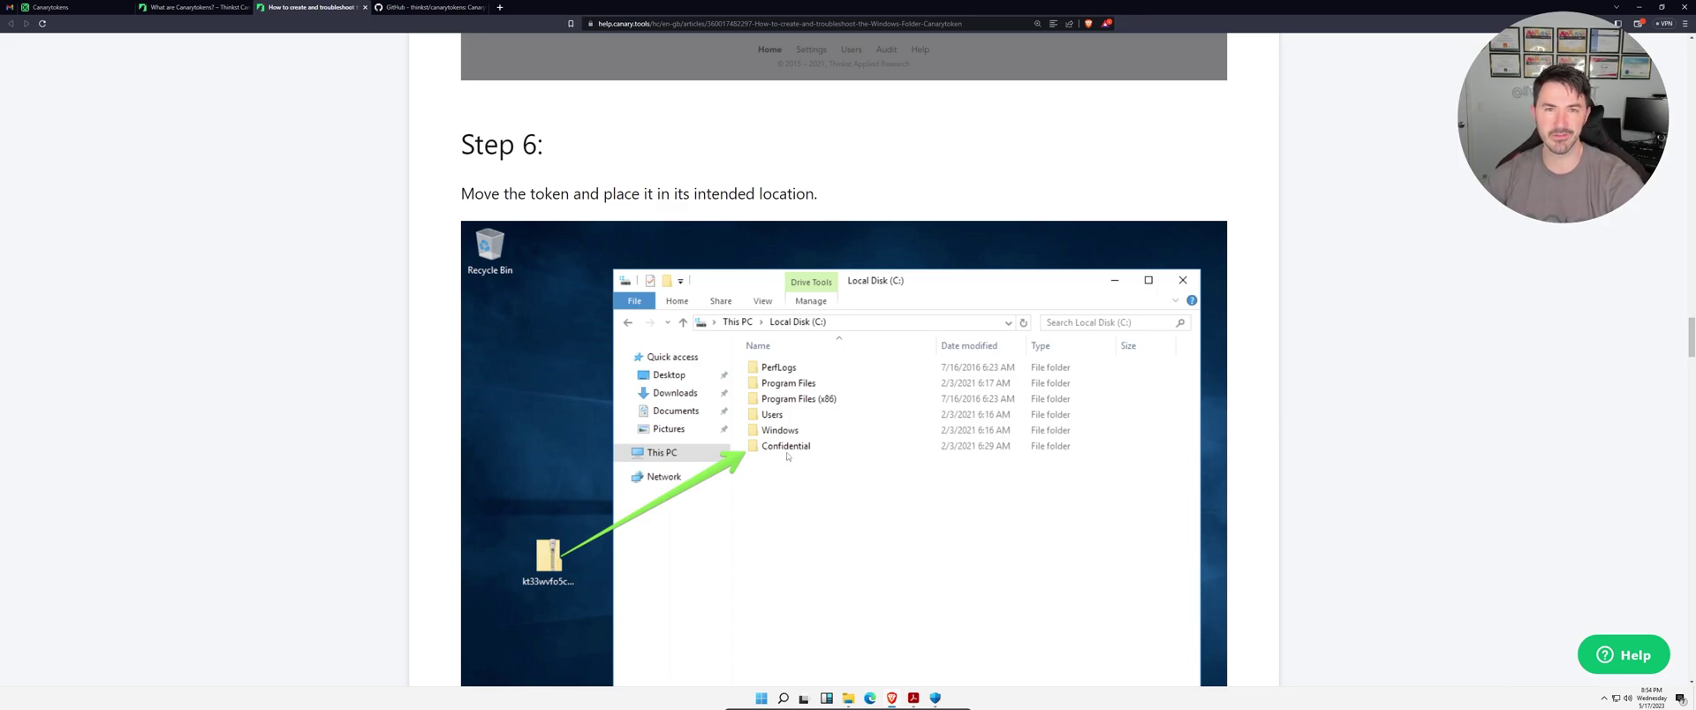
pyautogui.scroll(-8, 787, 456)
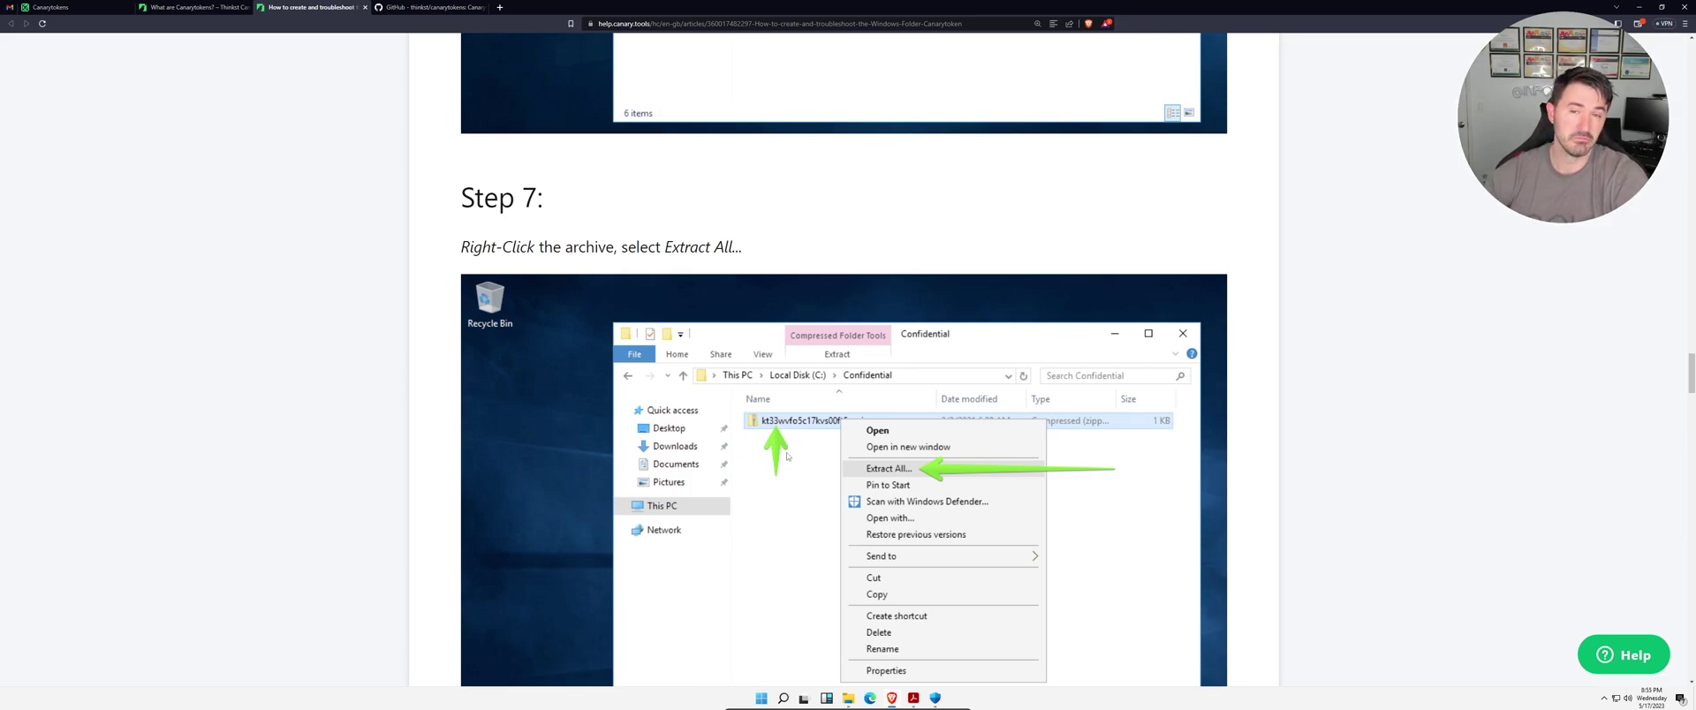
pyautogui.scroll(-8, 787, 456)
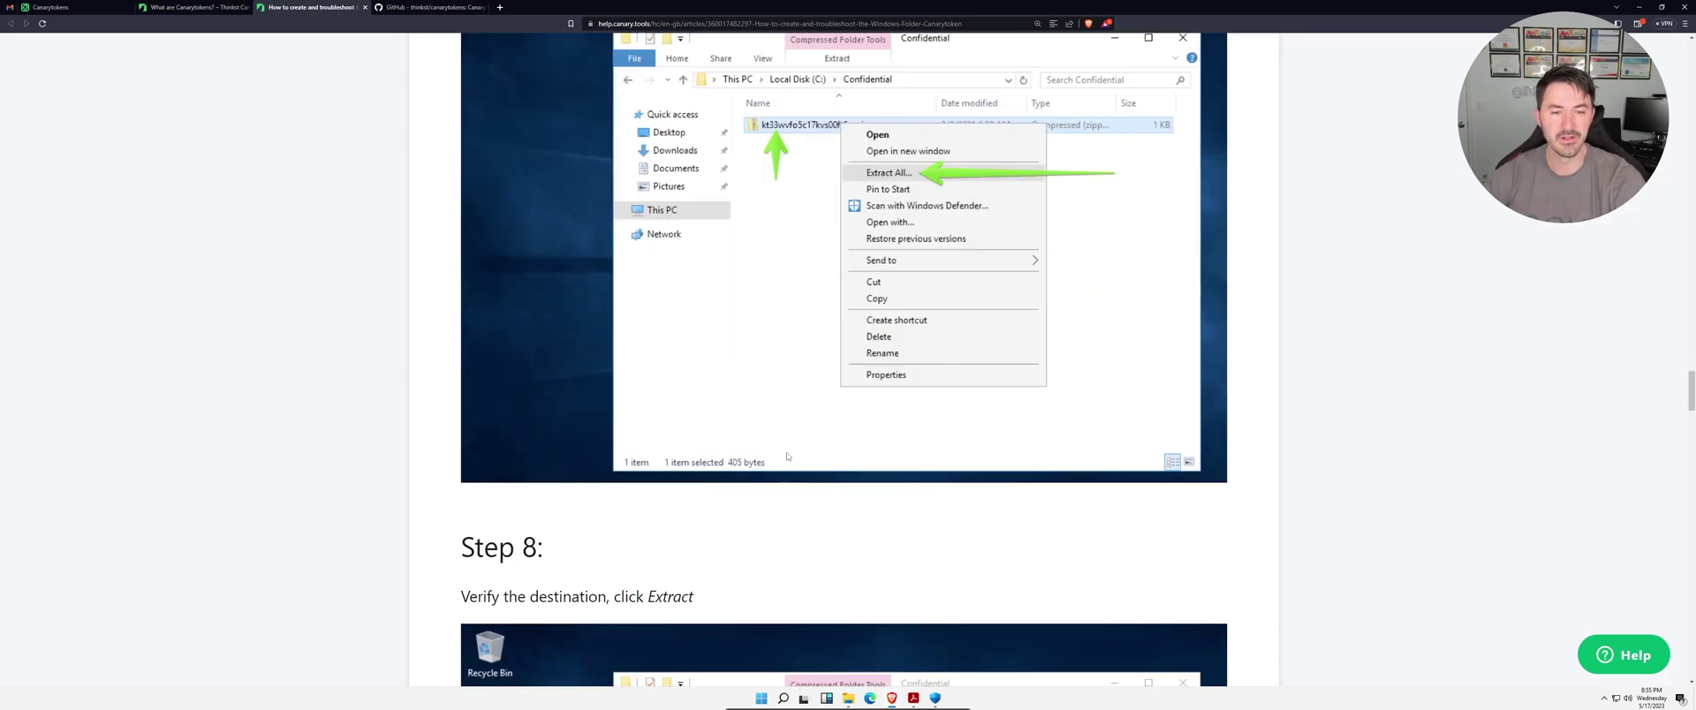
pyautogui.scroll(-6, 767, 418)
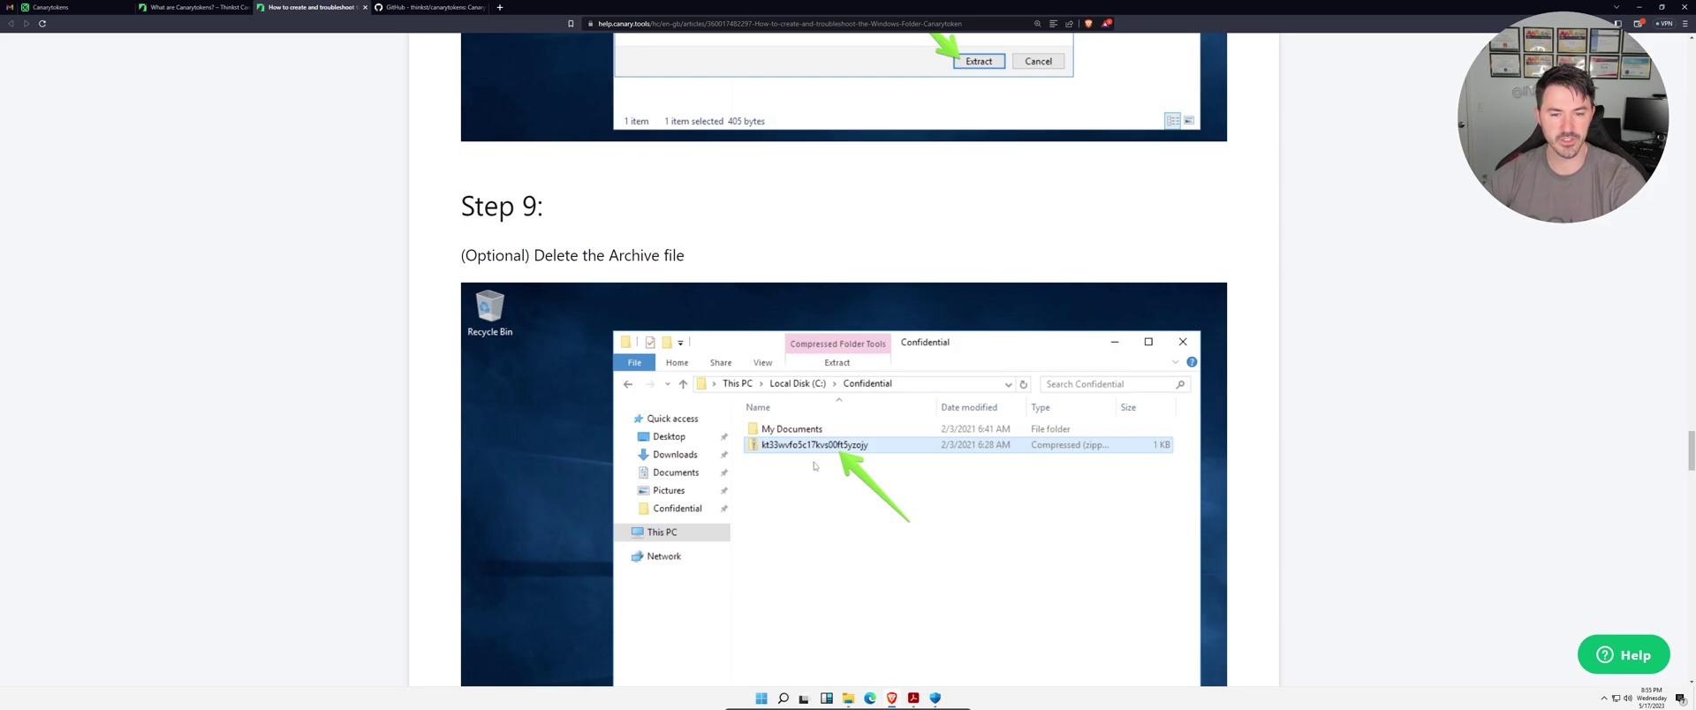
pyautogui.scroll(-3, 808, 371)
pyautogui.scroll(-7, 737, 432)
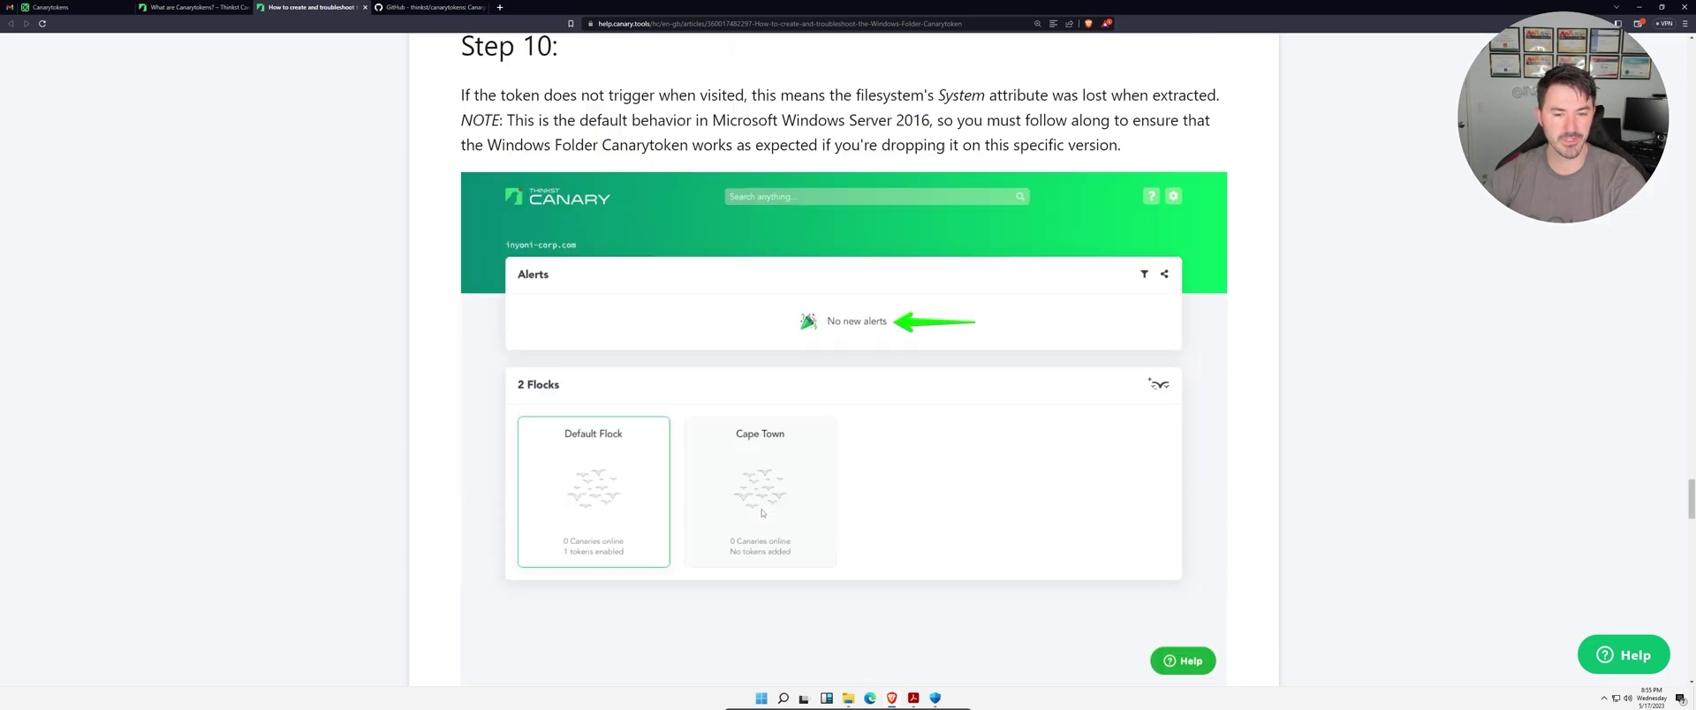
pyautogui.scroll(-9, 993, 257)
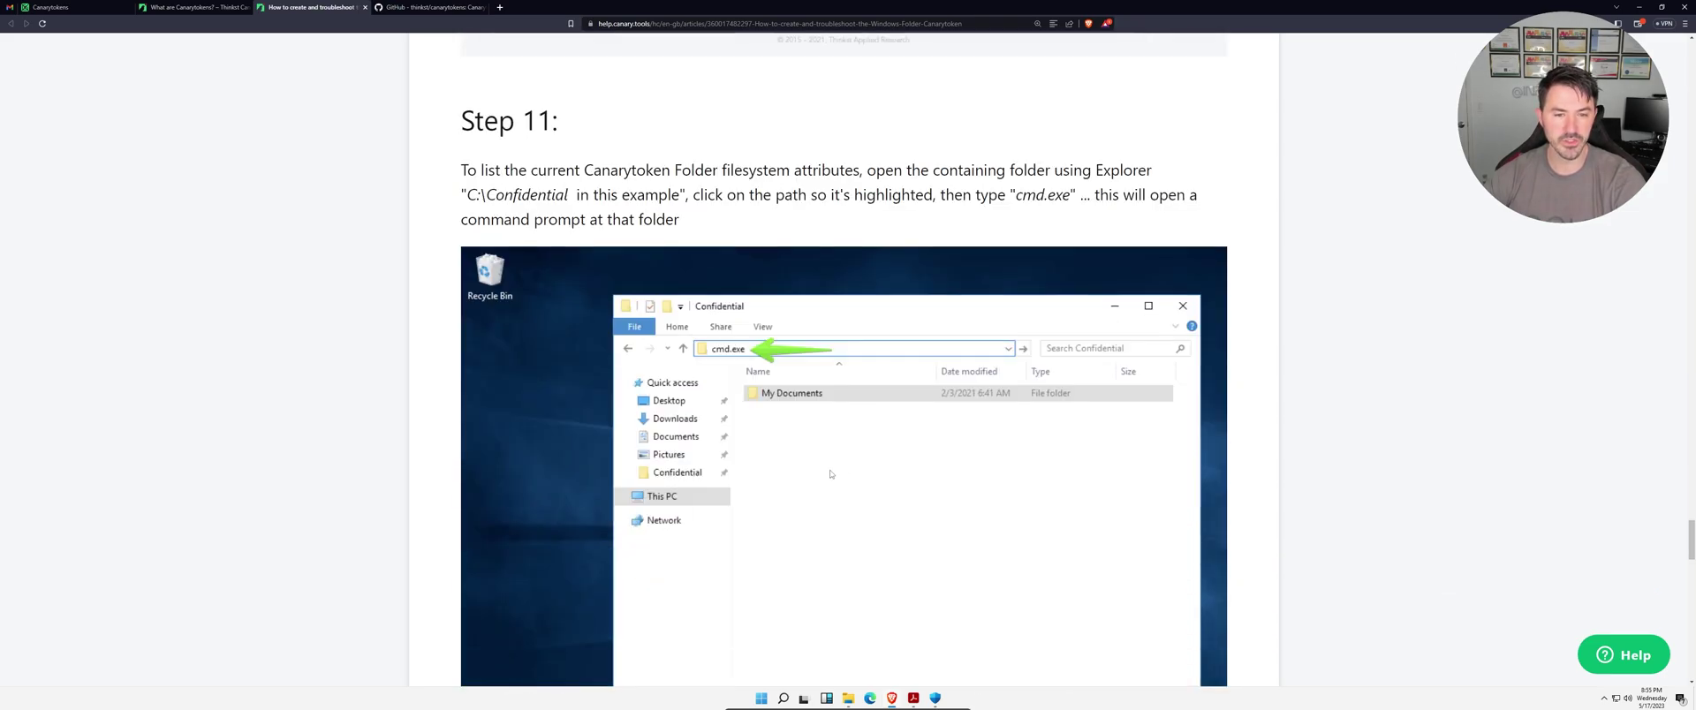
pyautogui.scroll(-1, 775, 300)
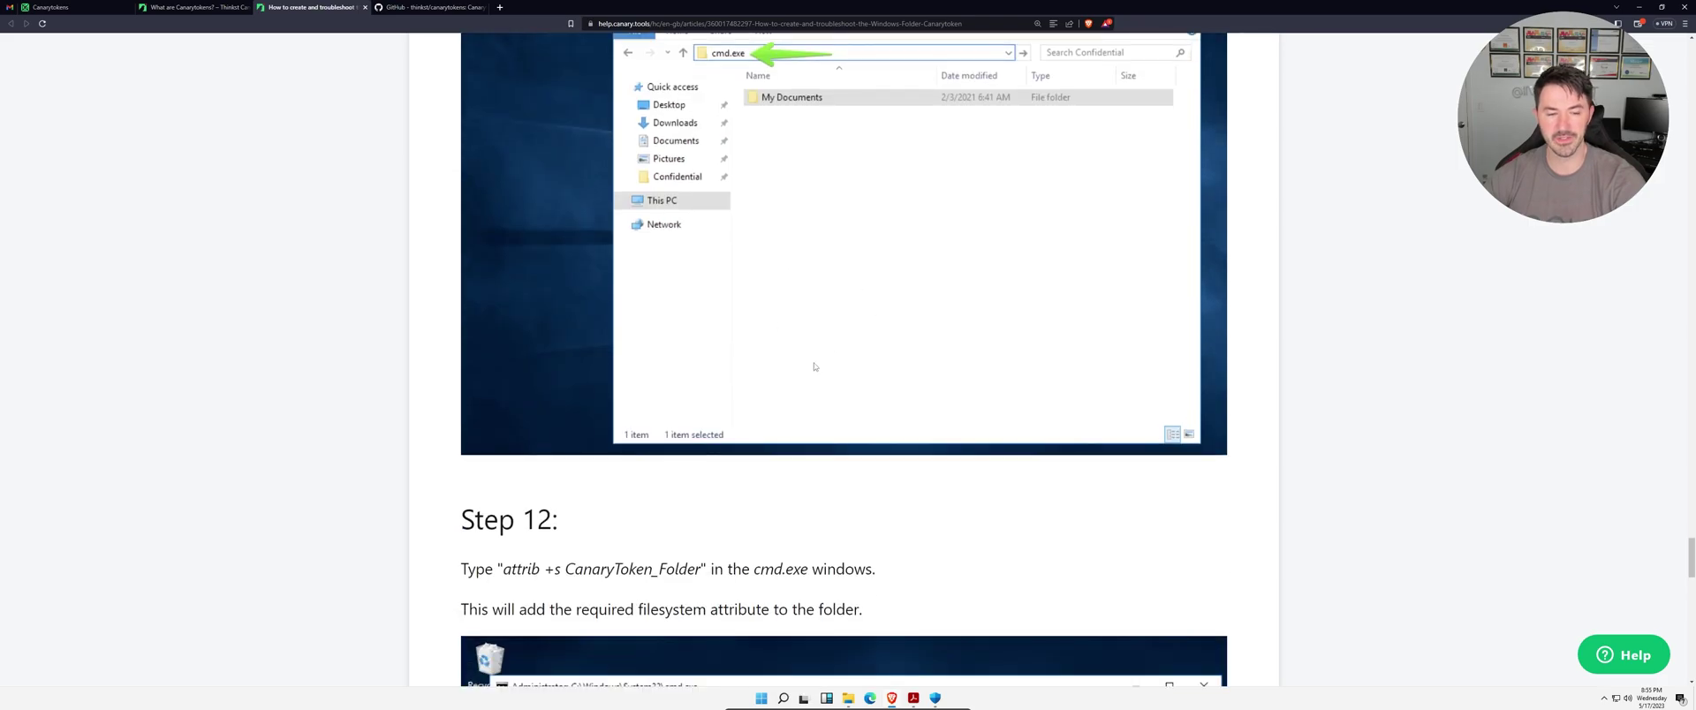
pyautogui.scroll(-5, 814, 366)
pyautogui.scroll(-7, 680, 431)
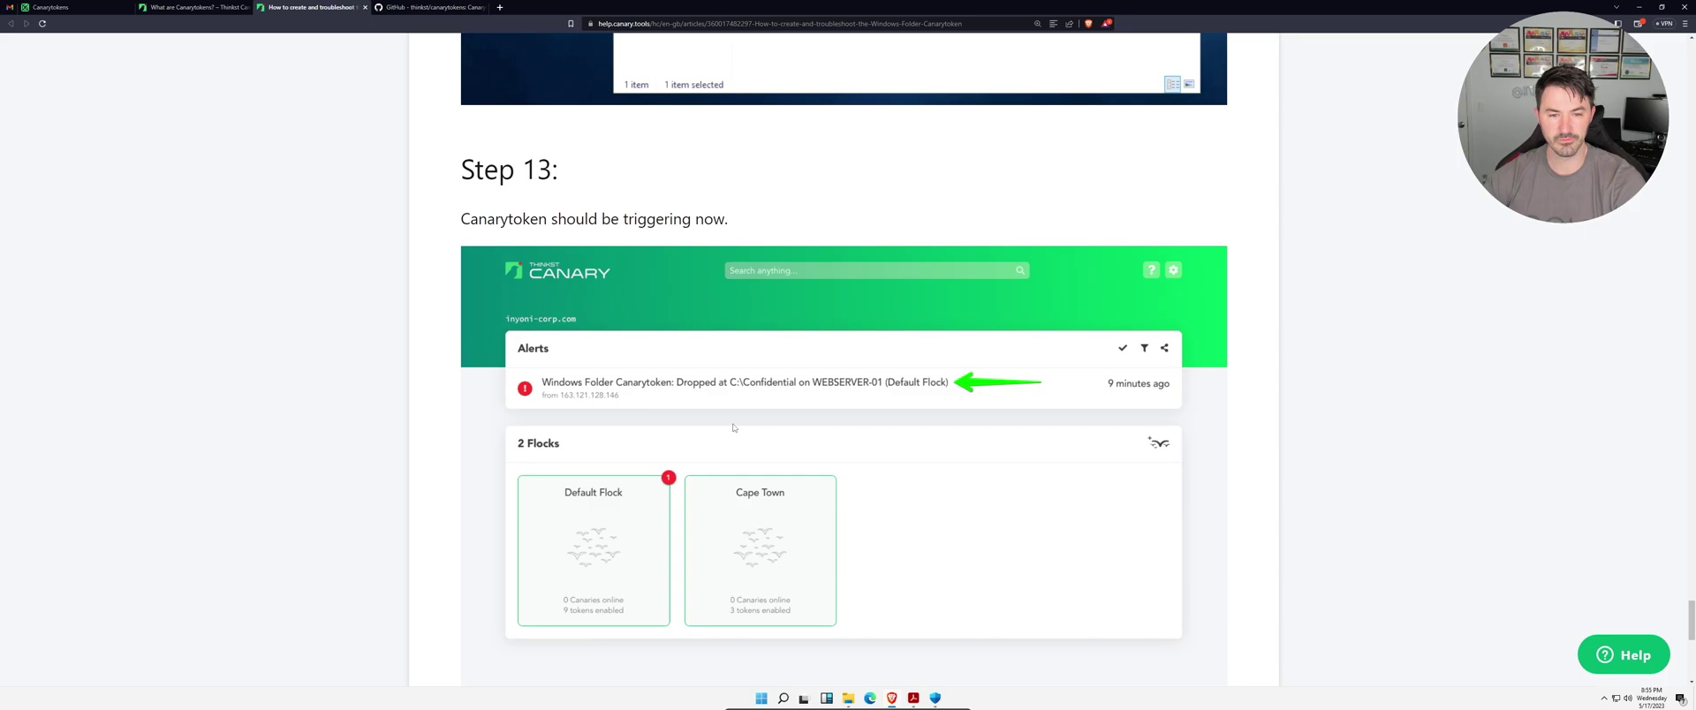
# - Look over the end of the Windows Folder guide and return to the Canarytokens generator page
pyautogui.scroll(-4, 594, 453)
pyautogui.scroll(5, 593, 452)
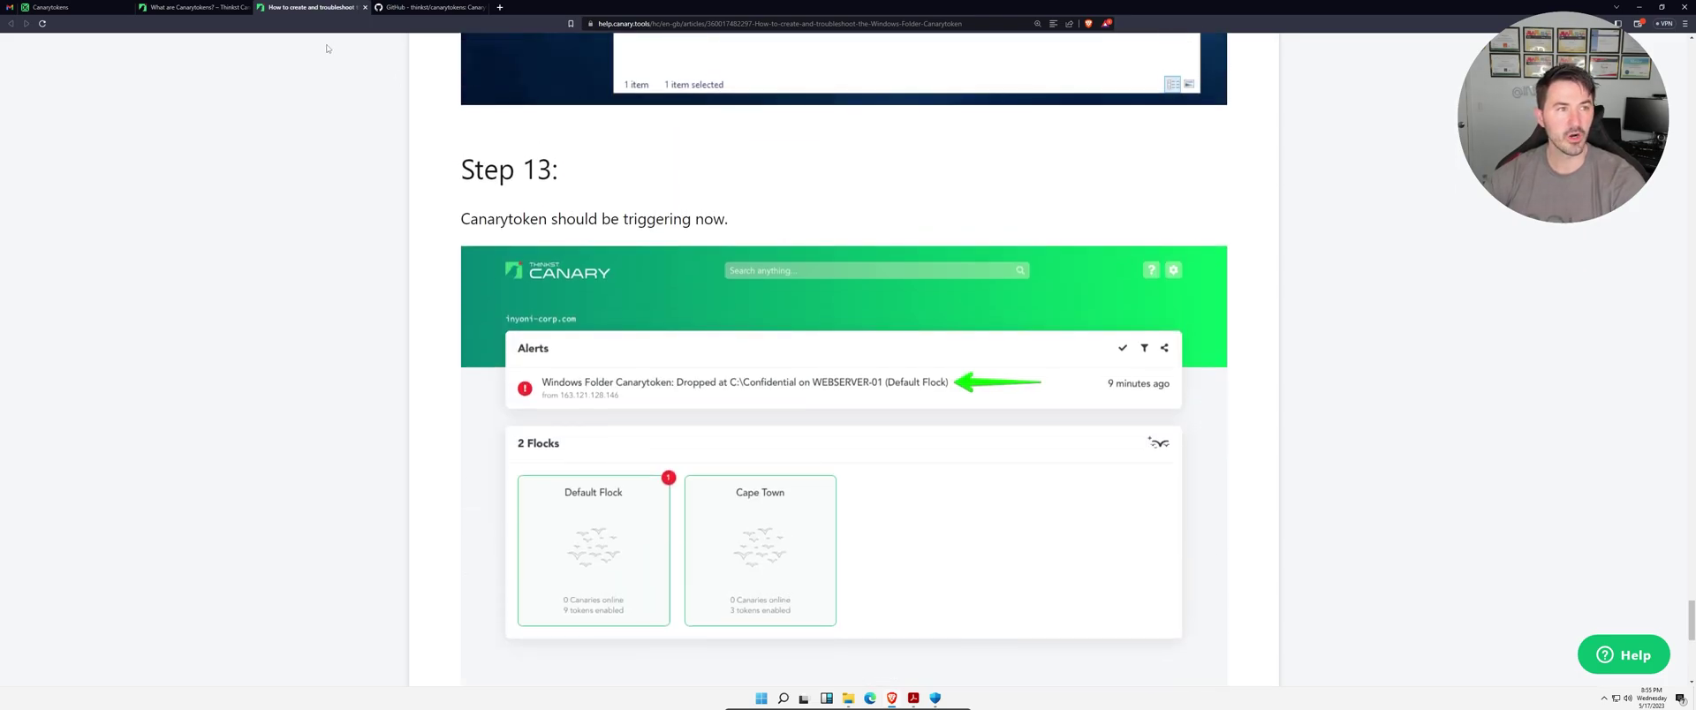
pyautogui.scroll(-1, 594, 452)
pyautogui.click(175, 7)
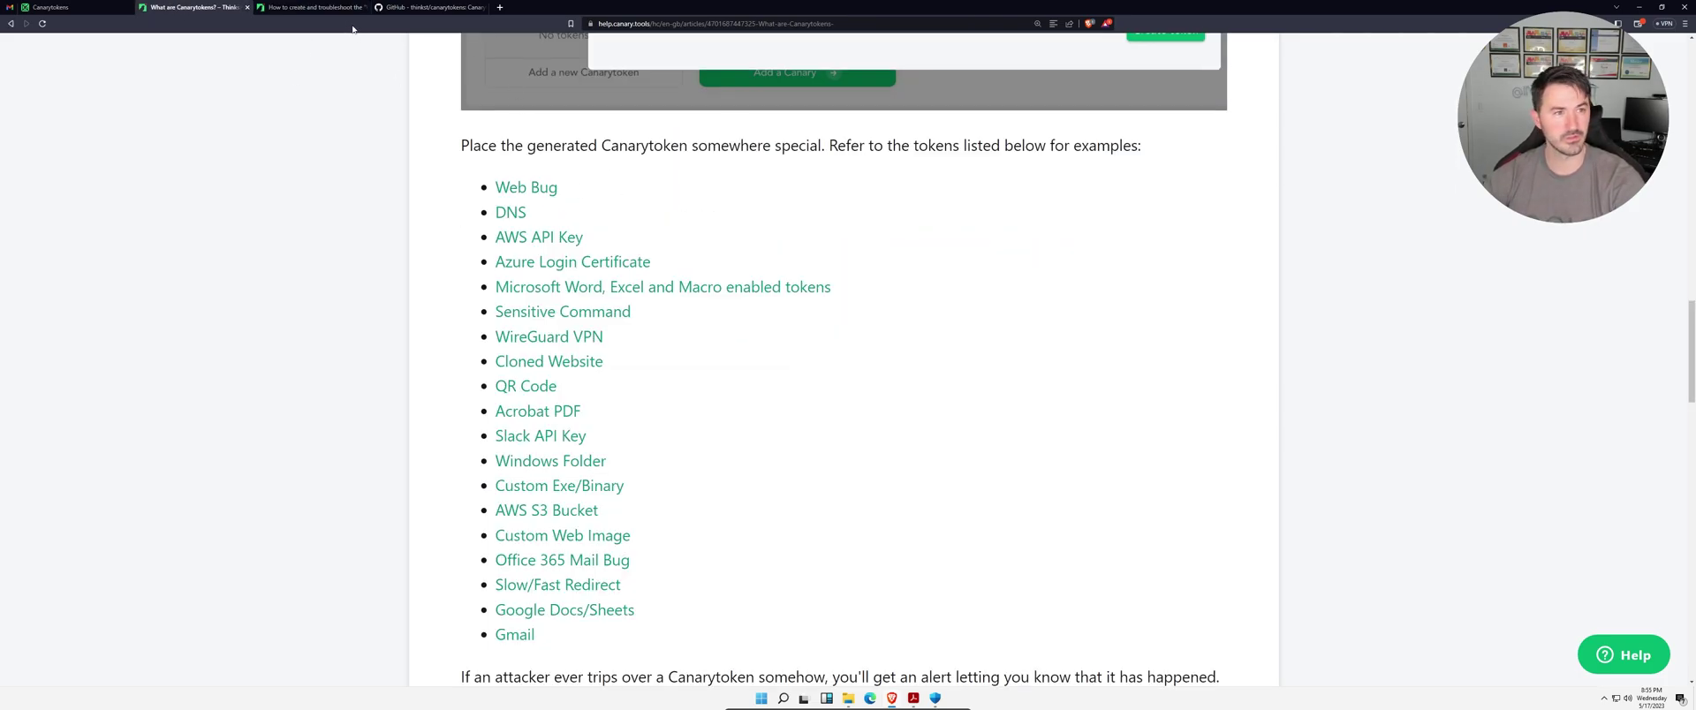
pyautogui.click(46, 7)
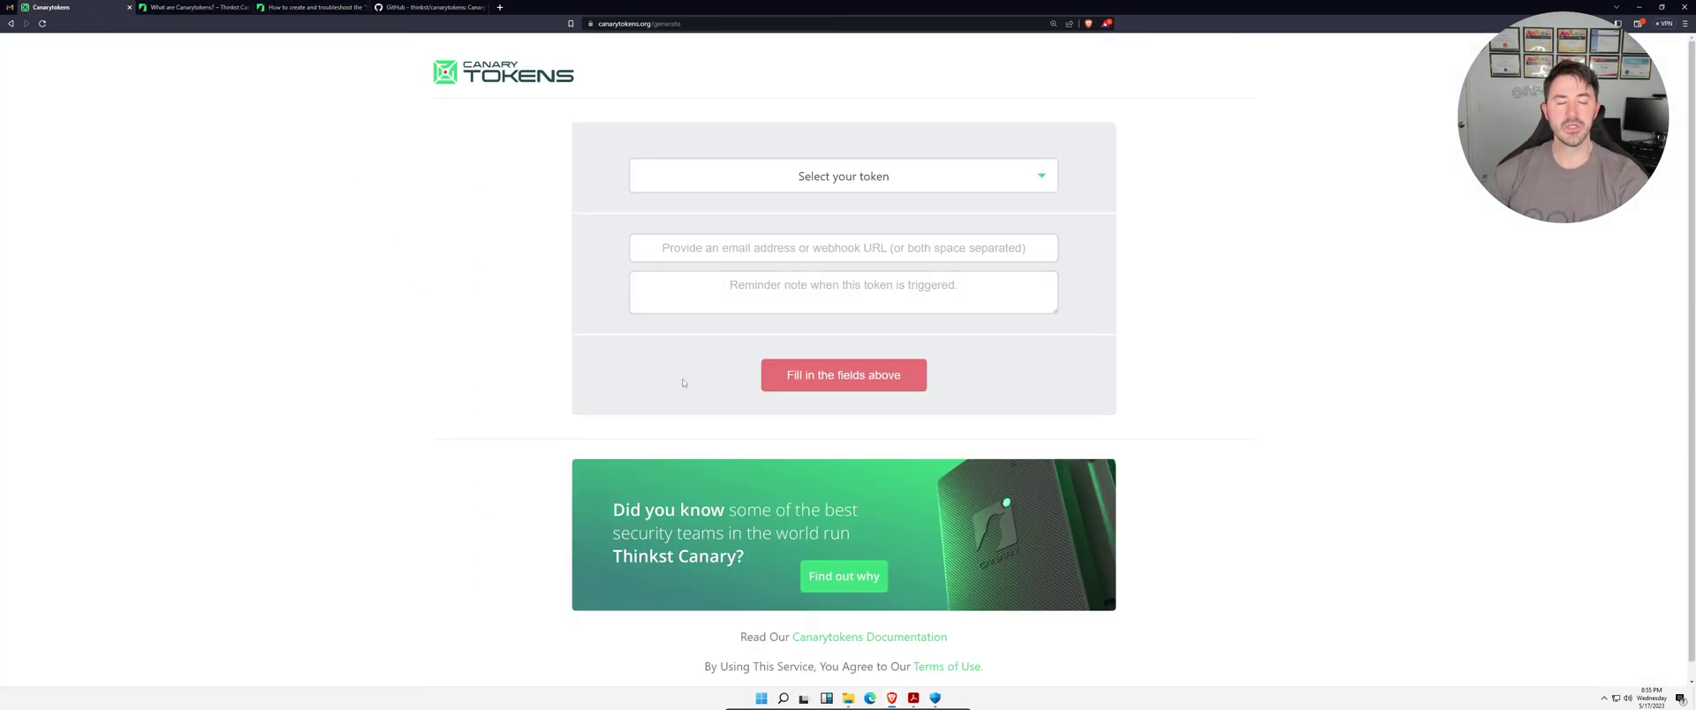
# - Browse the available token types and choose Microsoft Word document for the new token
pyautogui.click(798, 185)
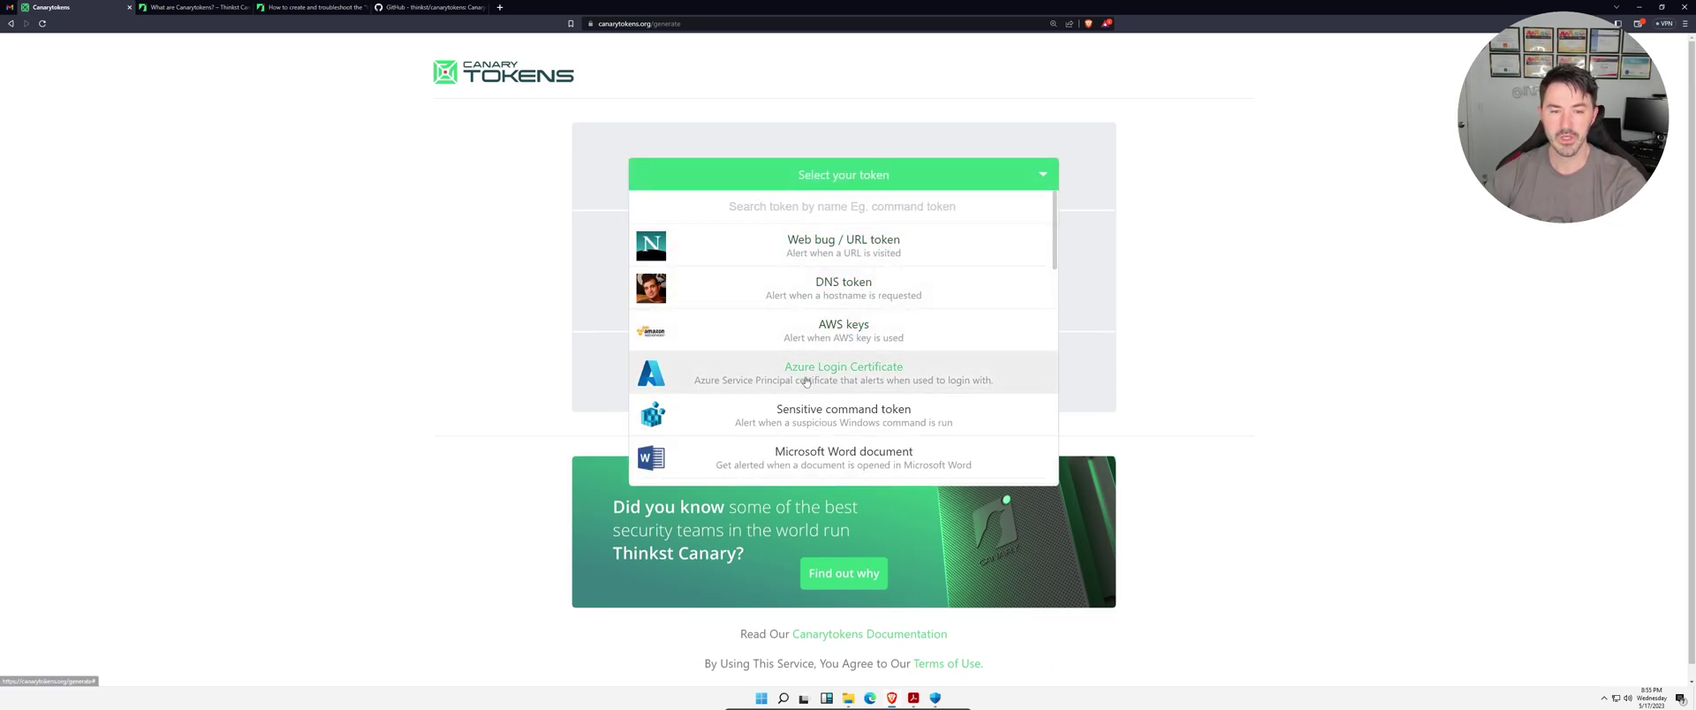
pyautogui.scroll(-1, 805, 381)
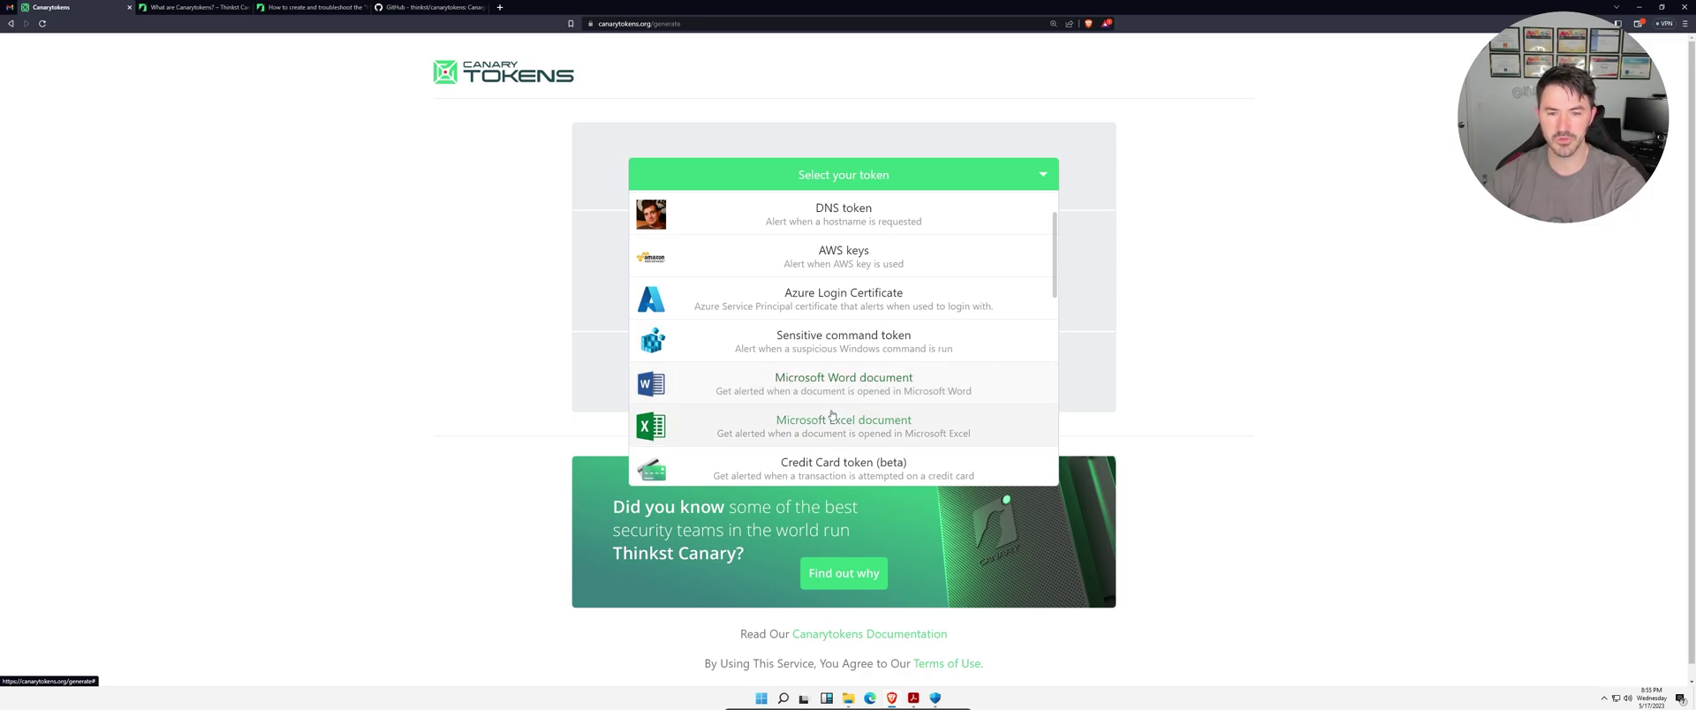
pyautogui.scroll(-3, 786, 371)
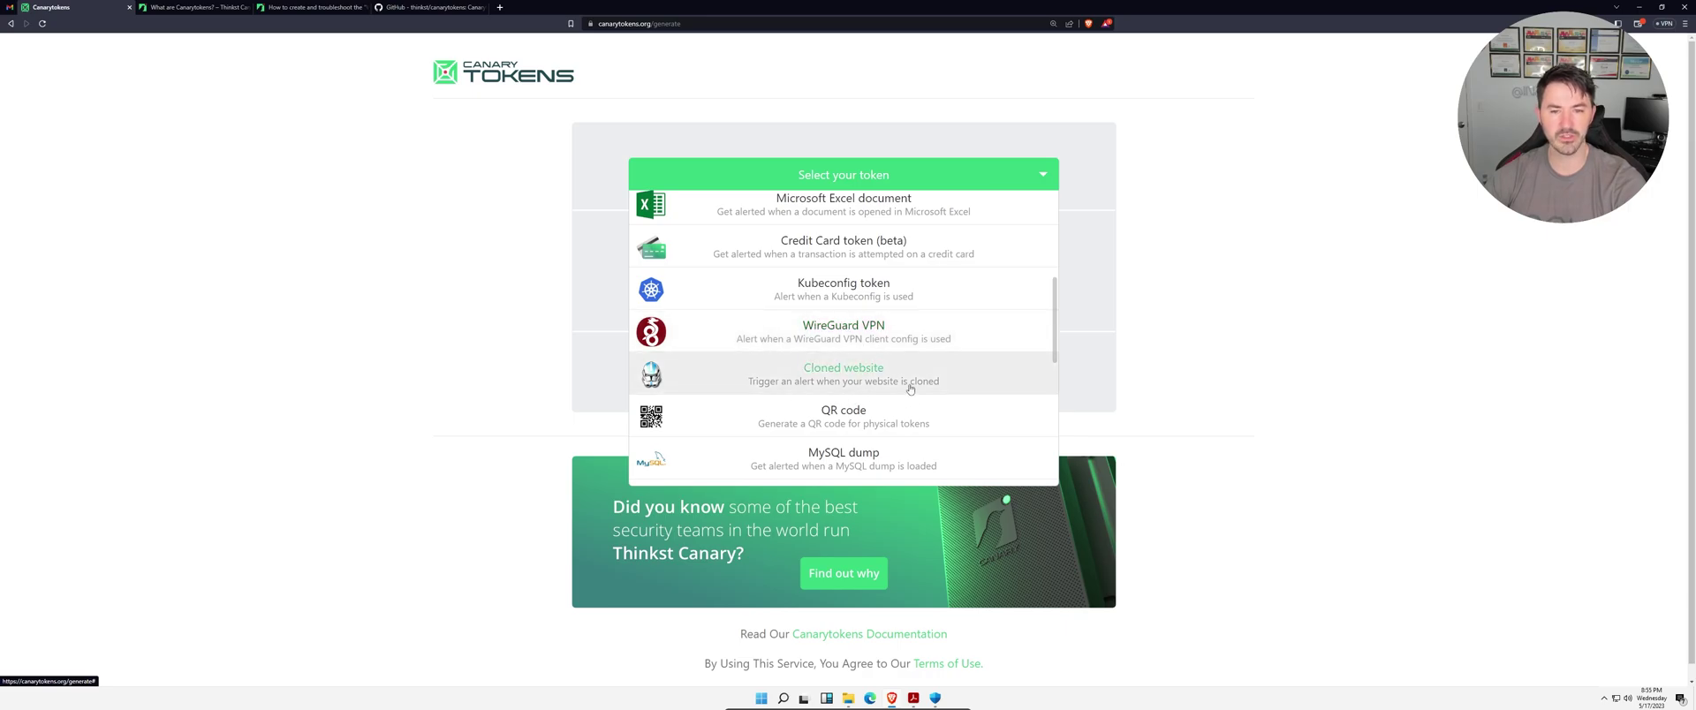
pyautogui.scroll(-3, 835, 415)
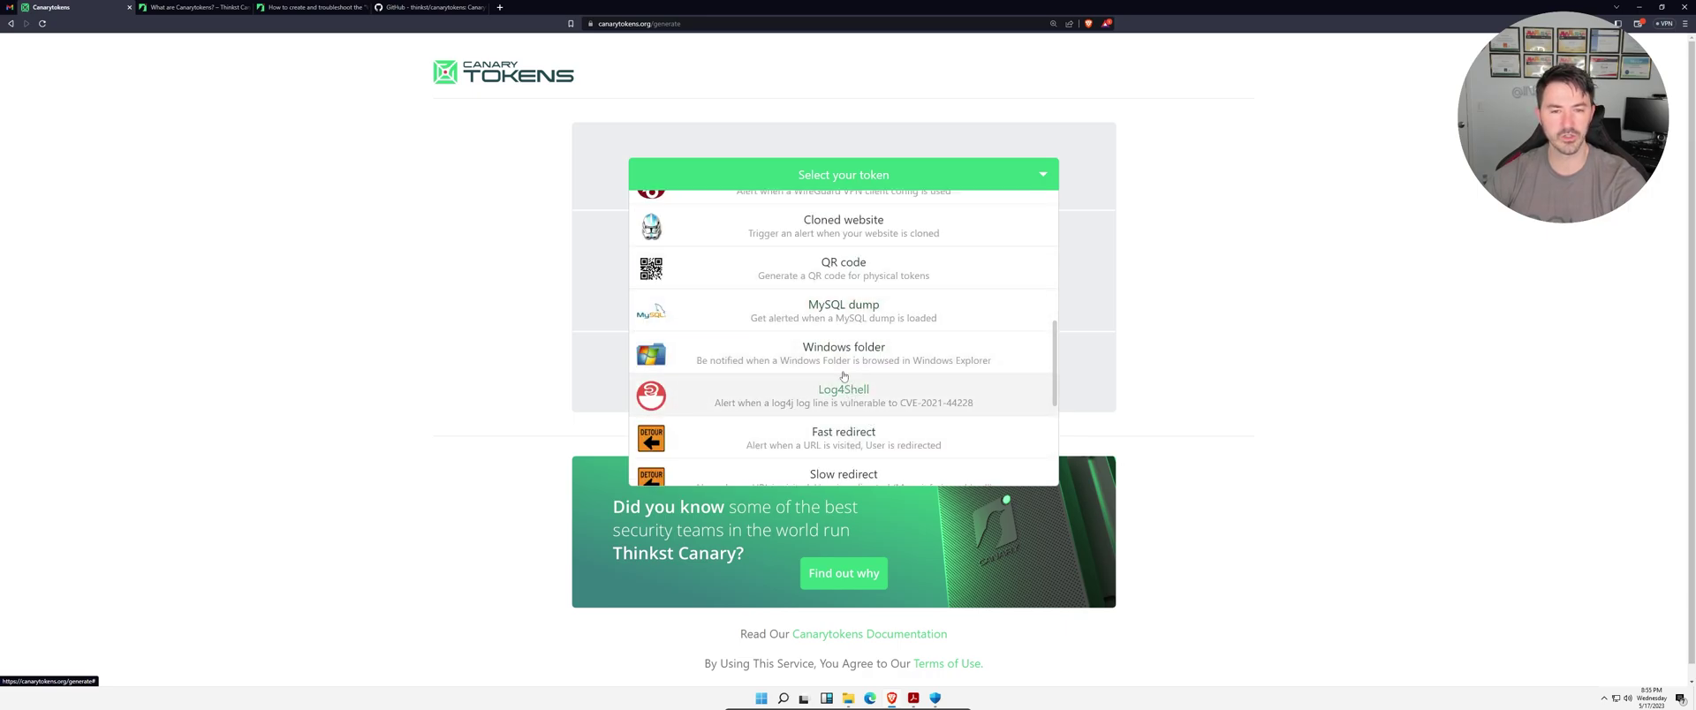
pyautogui.scroll(-5, 843, 415)
pyautogui.scroll(9, 830, 439)
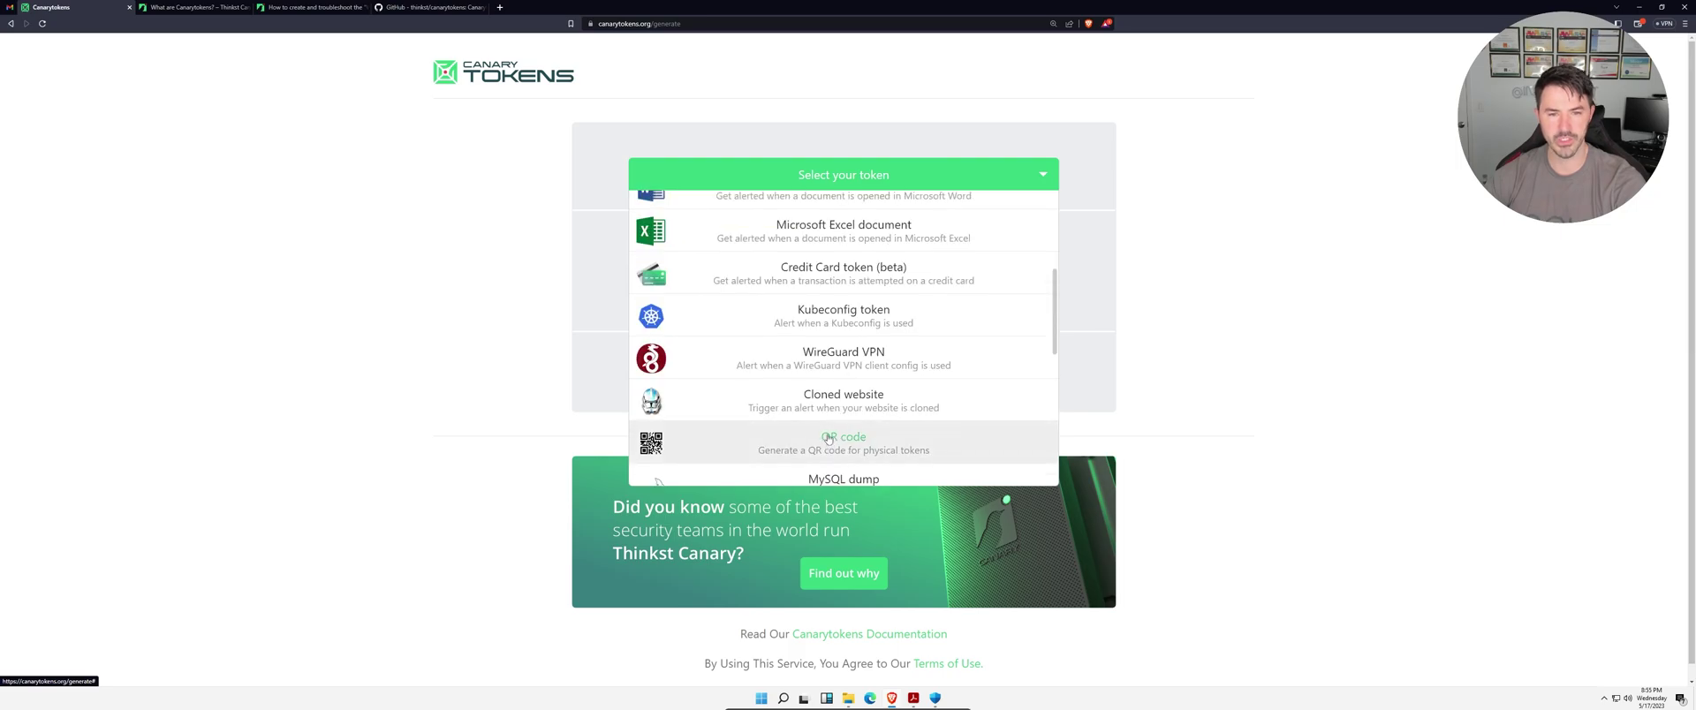
pyautogui.scroll(1, 829, 439)
pyautogui.click(863, 261)
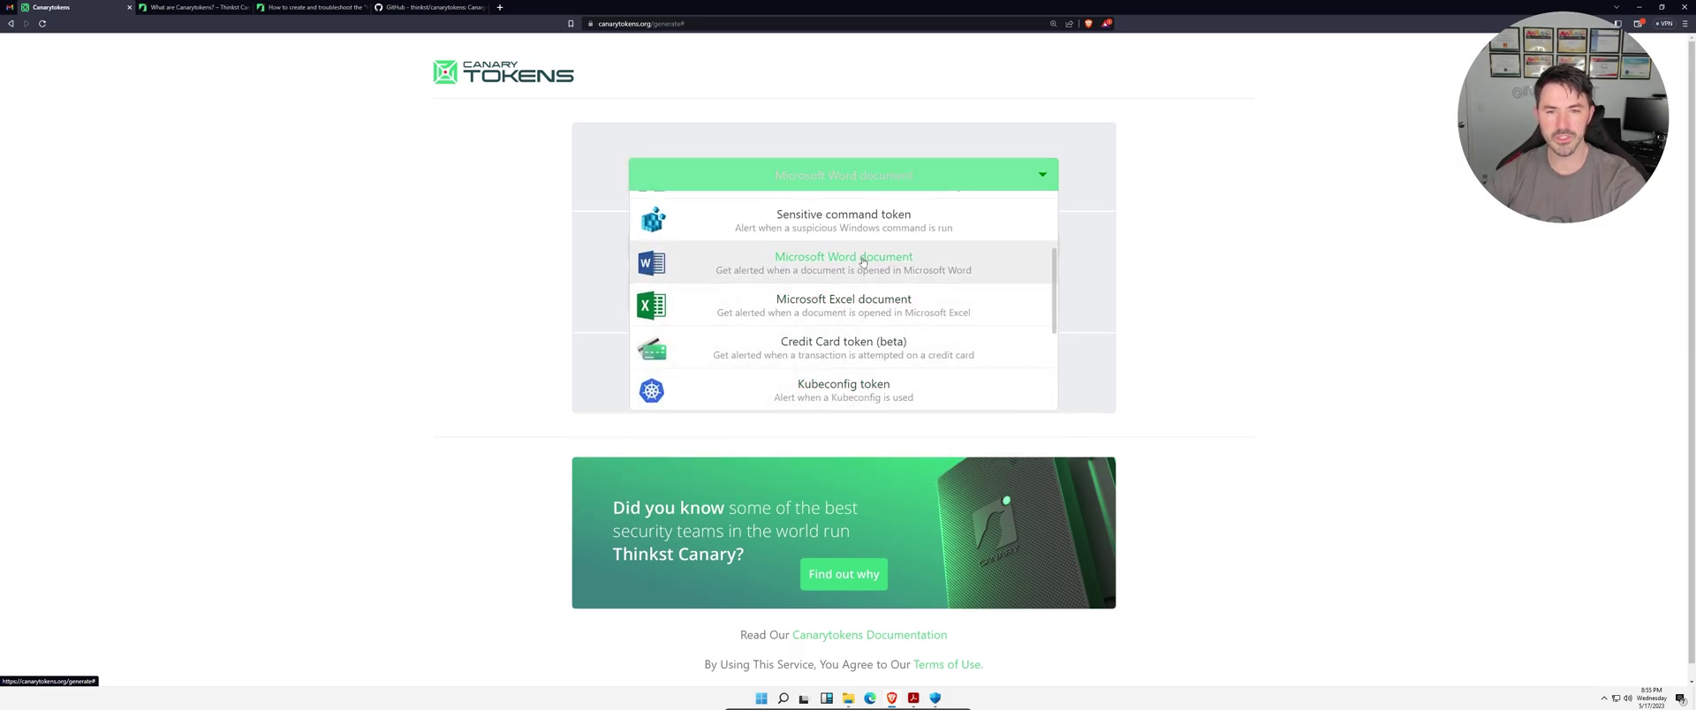
# - Fill in the alert e-mail address, add a reminder note naming the PC followed by "- Clicked on document", and create the Canarytoken
pyautogui.click(687, 261)
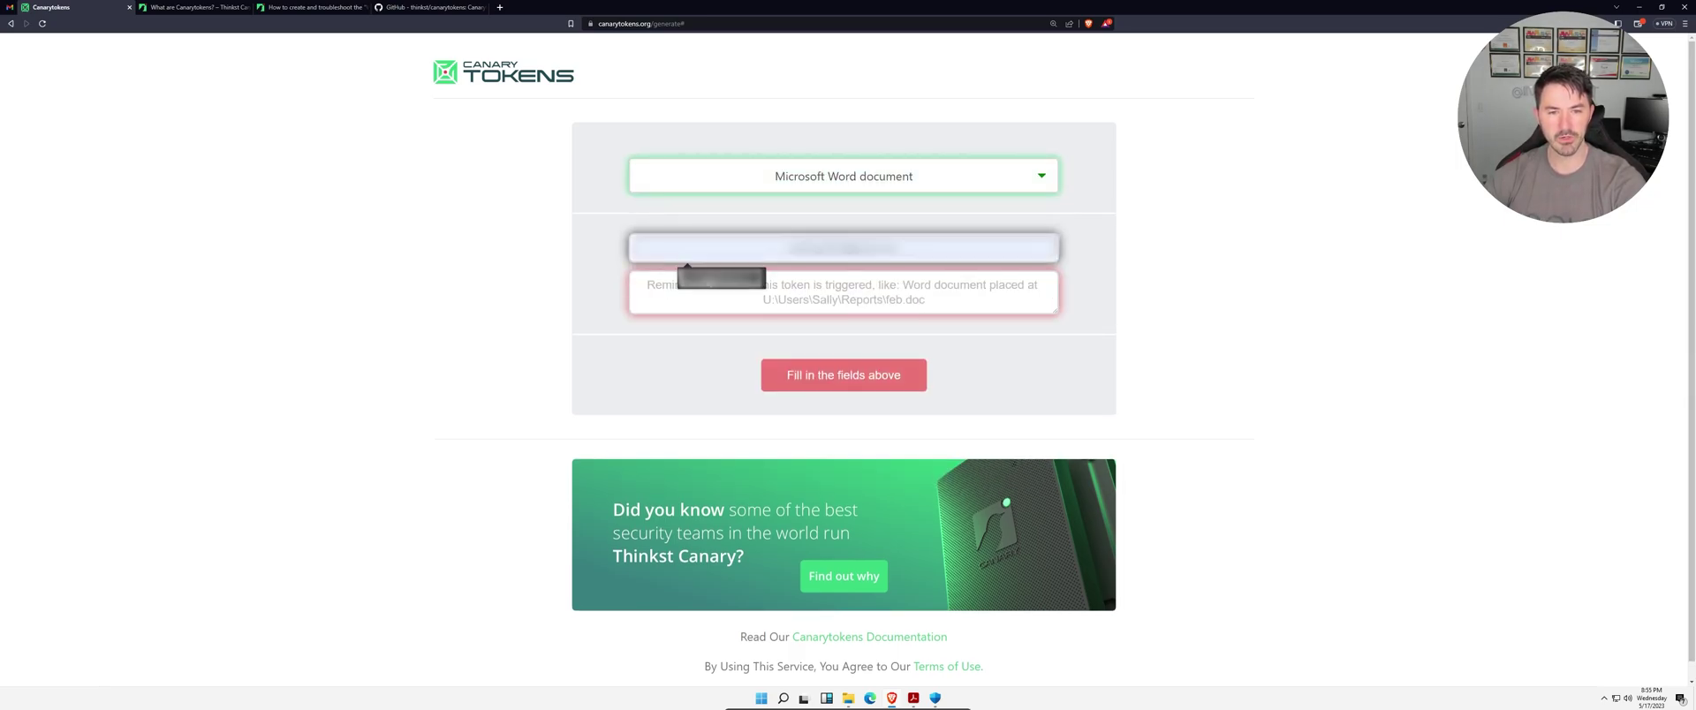
pyautogui.click(708, 291)
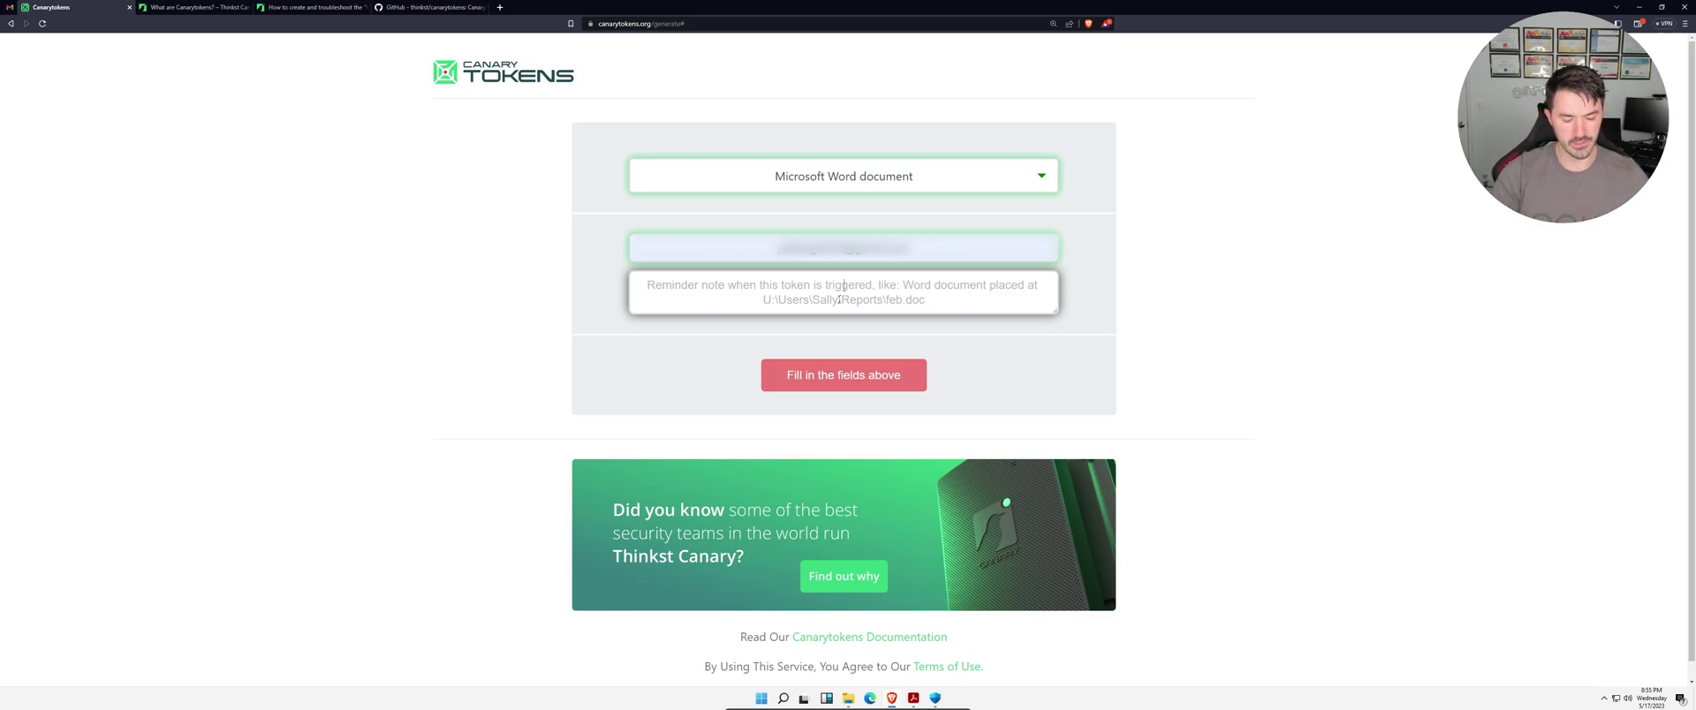
pyautogui.write('Pats PC')
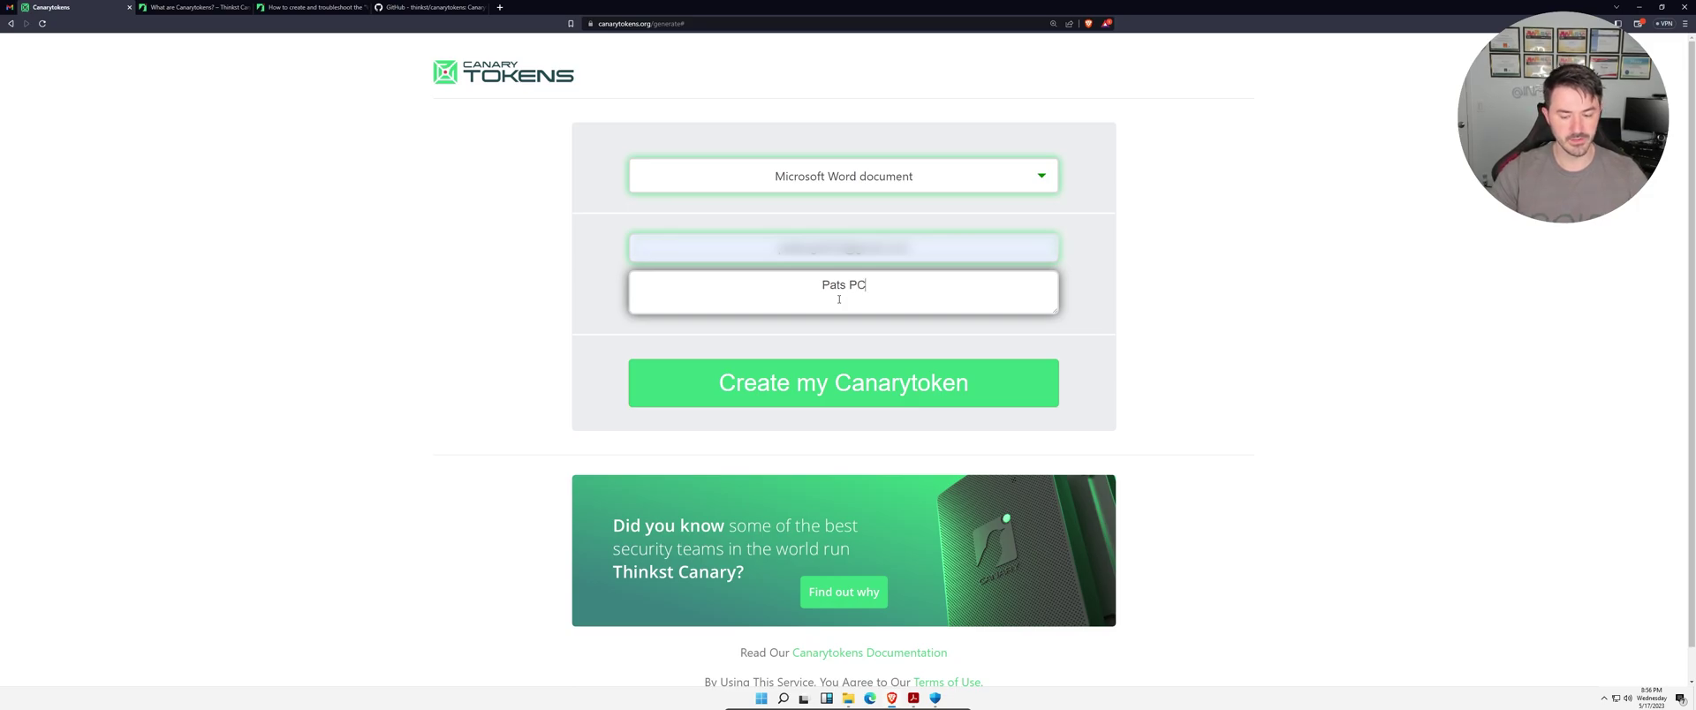
pyautogui.write(' - CLick')
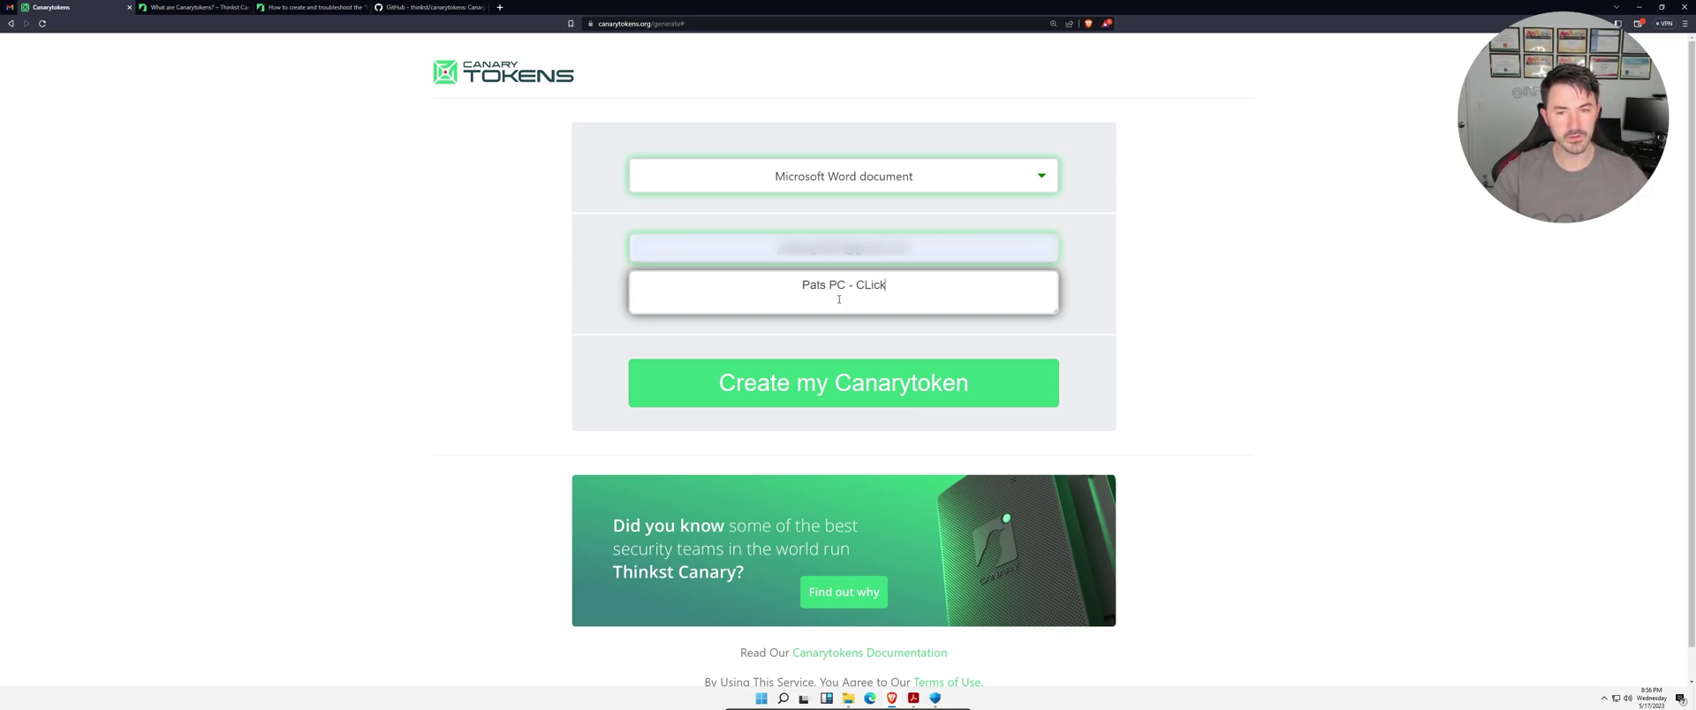
pyautogui.press('BackSpace')
pyautogui.press('BackSpace')
pyautogui.press('BackSpace')
pyautogui.press('BackSpace')
pyautogui.write('lick')
pyautogui.press('BackSpace')
pyautogui.press('BackSpace')
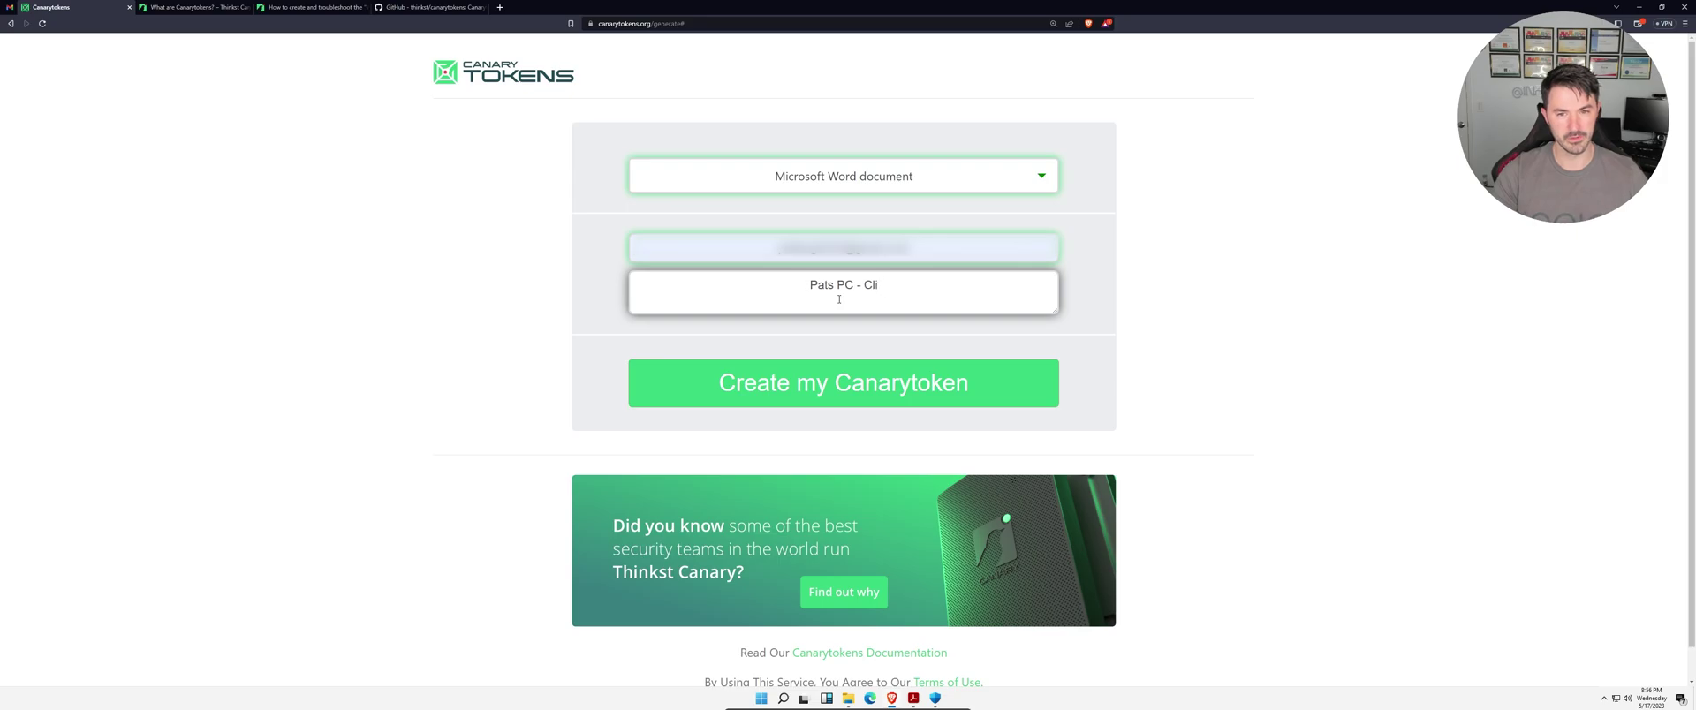
pyautogui.write('cked on d')
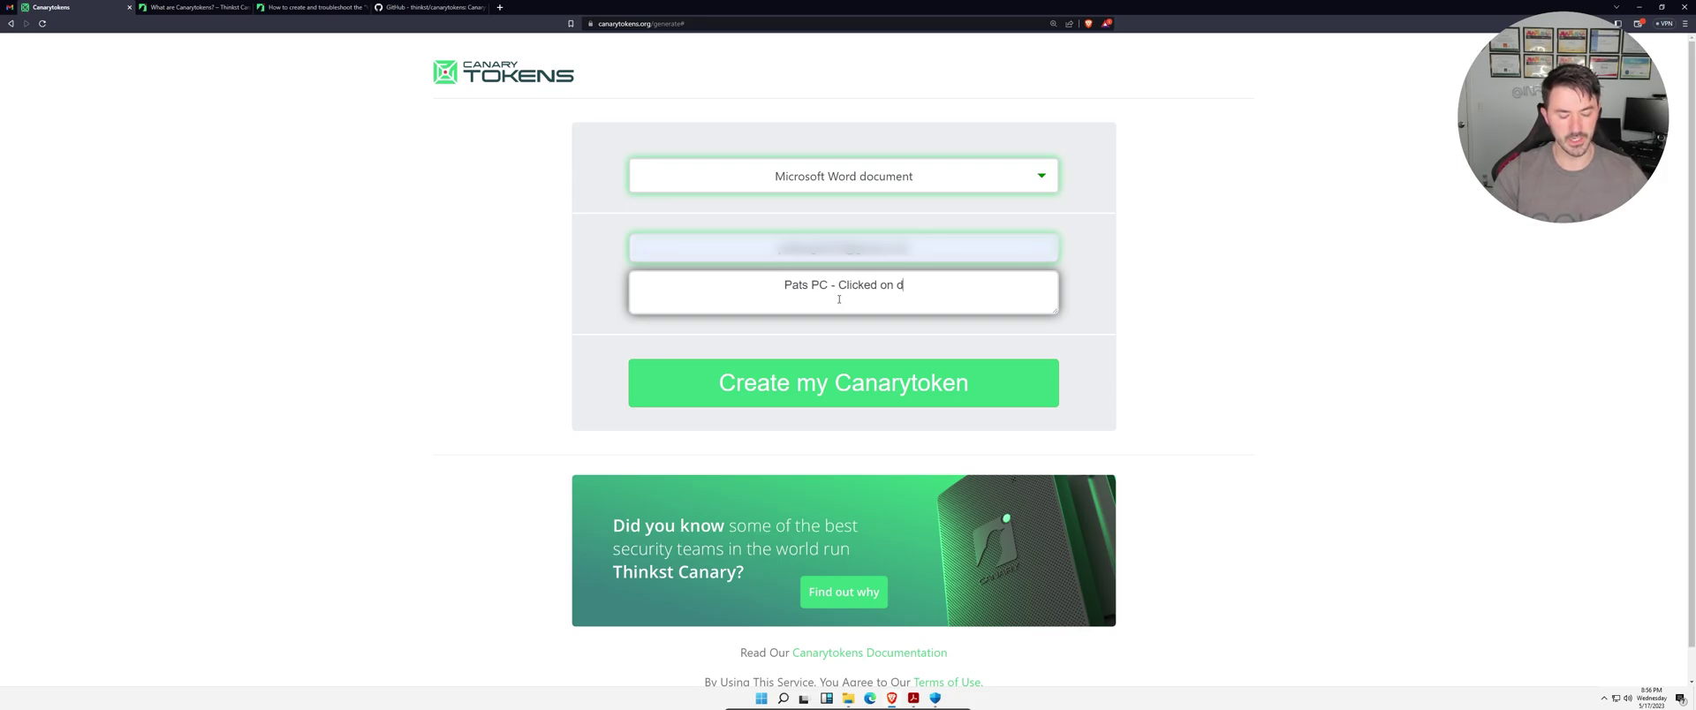
pyautogui.write('ocument')
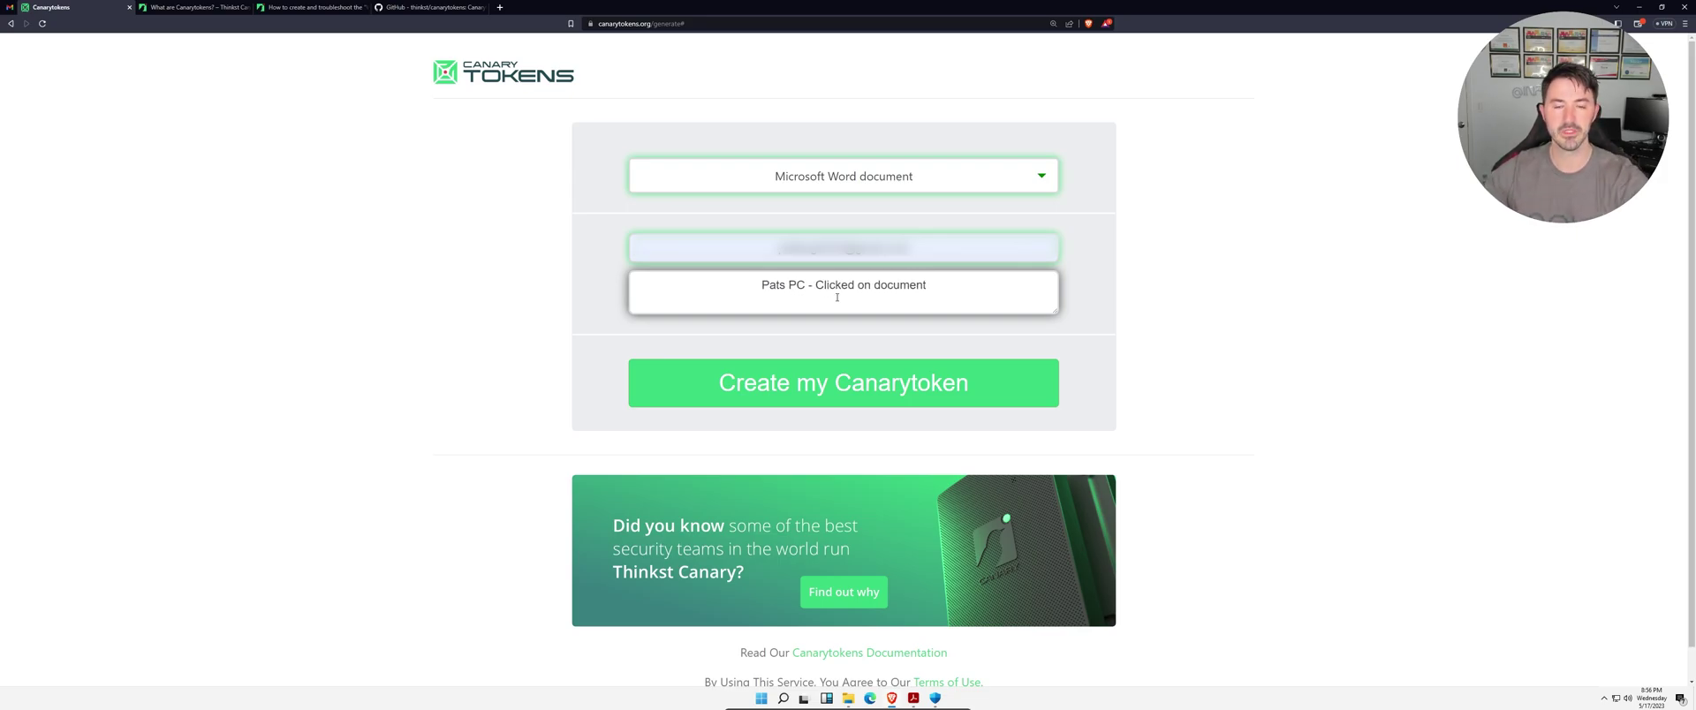
pyautogui.click(848, 397)
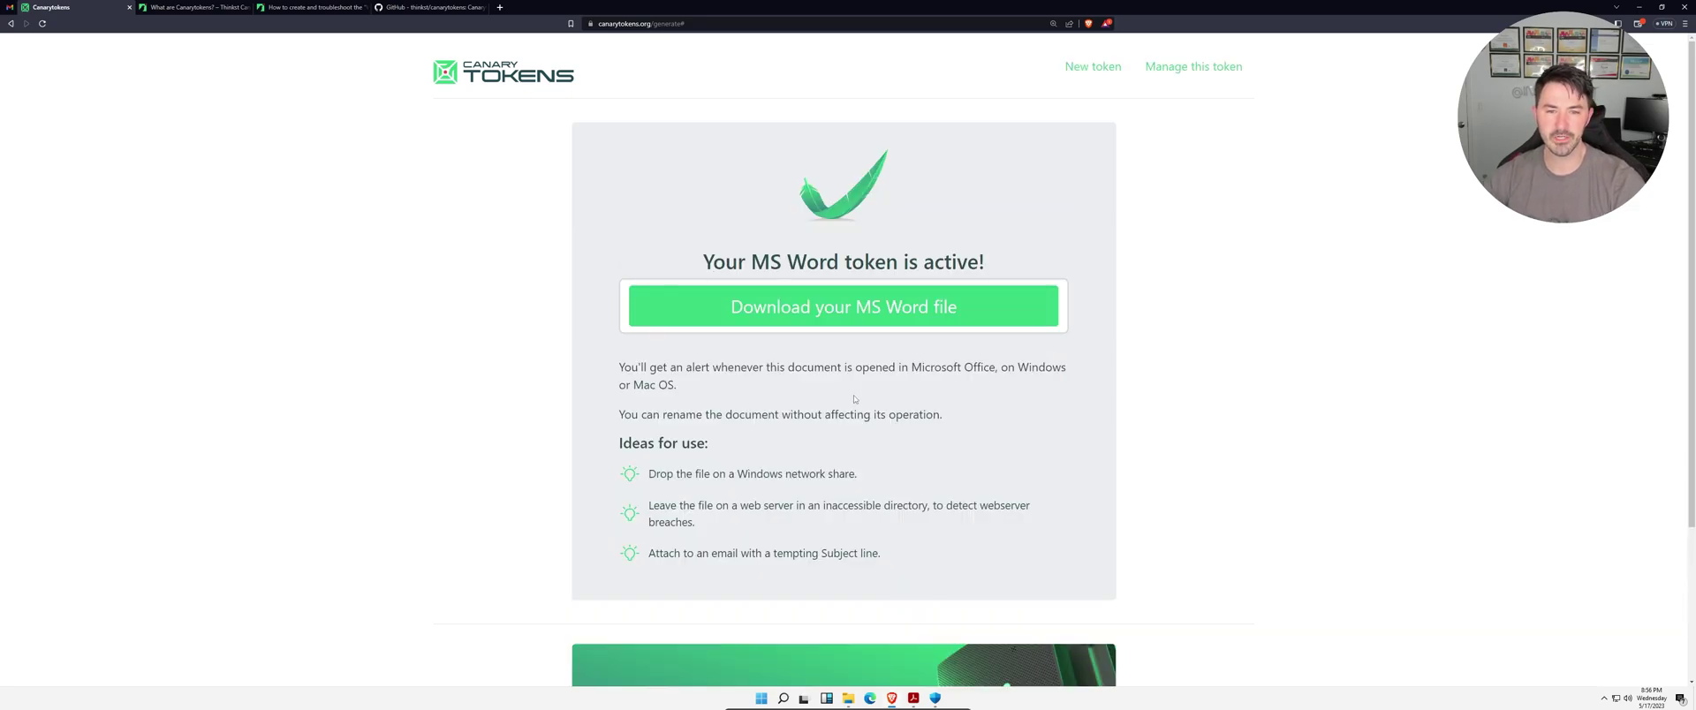
# - Download the token's MS Word file into a new folder named "__DONT TOUCH" inside Documents
pyautogui.click(869, 316)
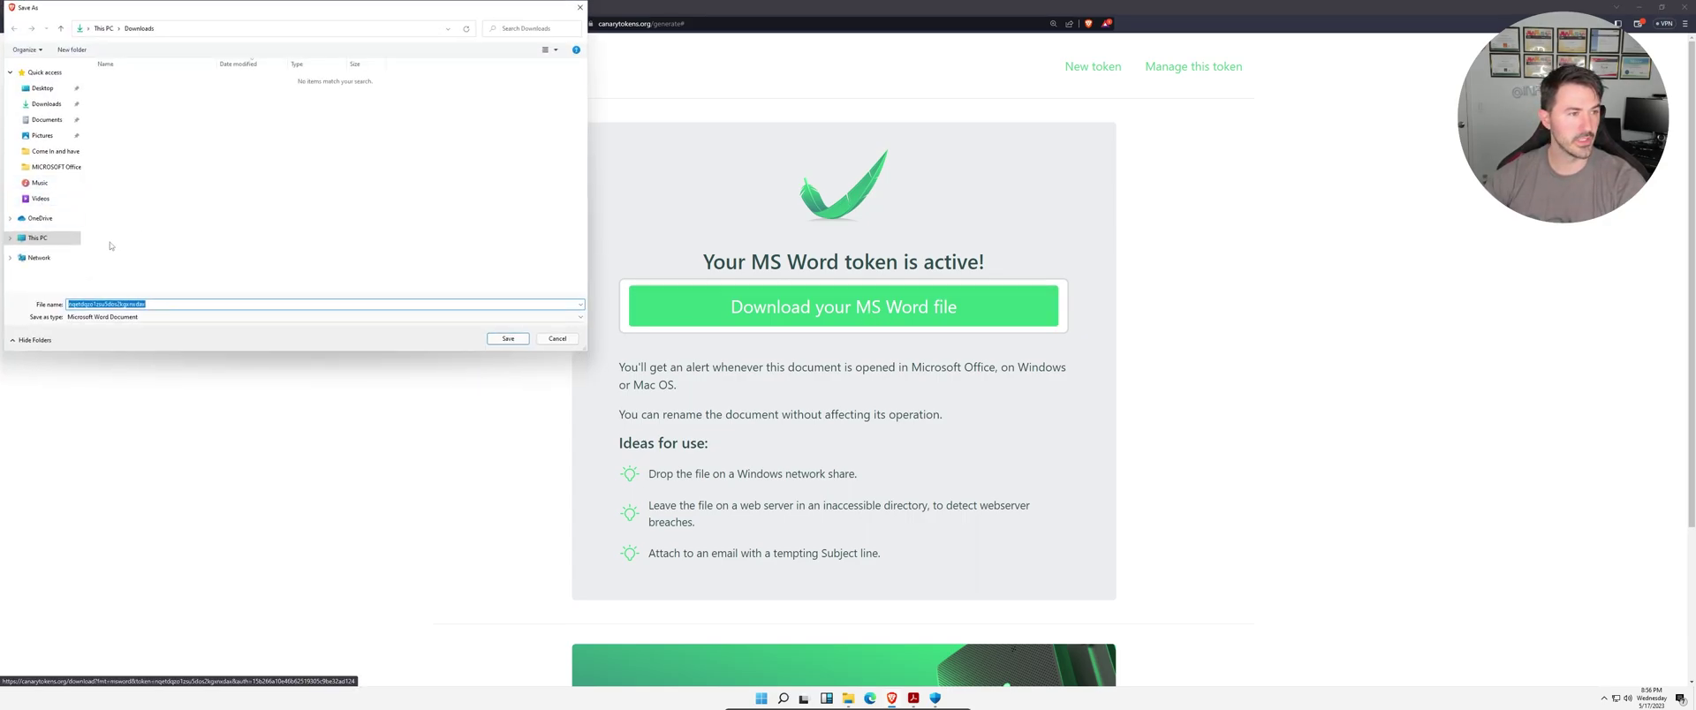
pyautogui.click(39, 122)
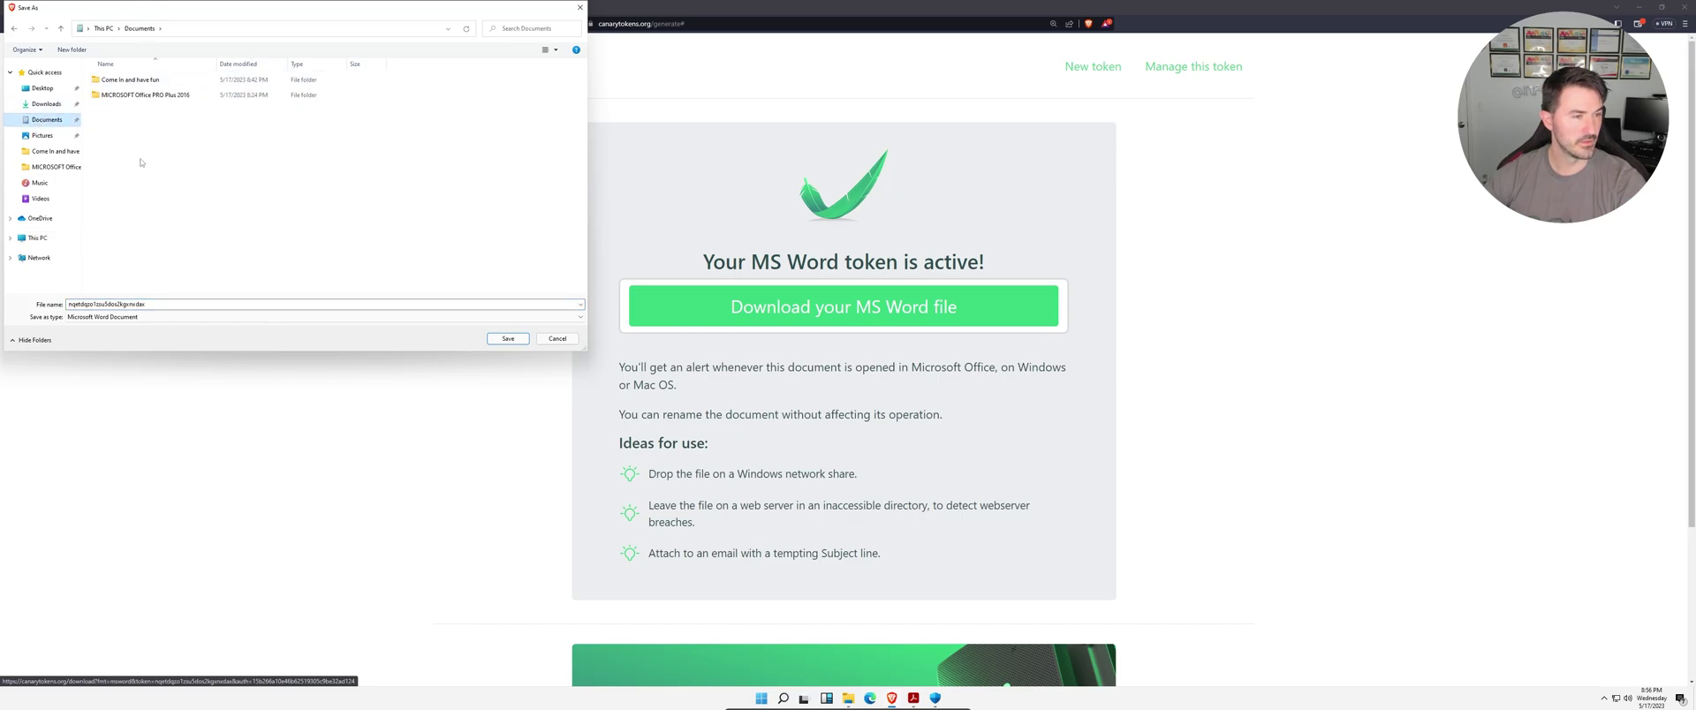
pyautogui.rightClick(140, 172)
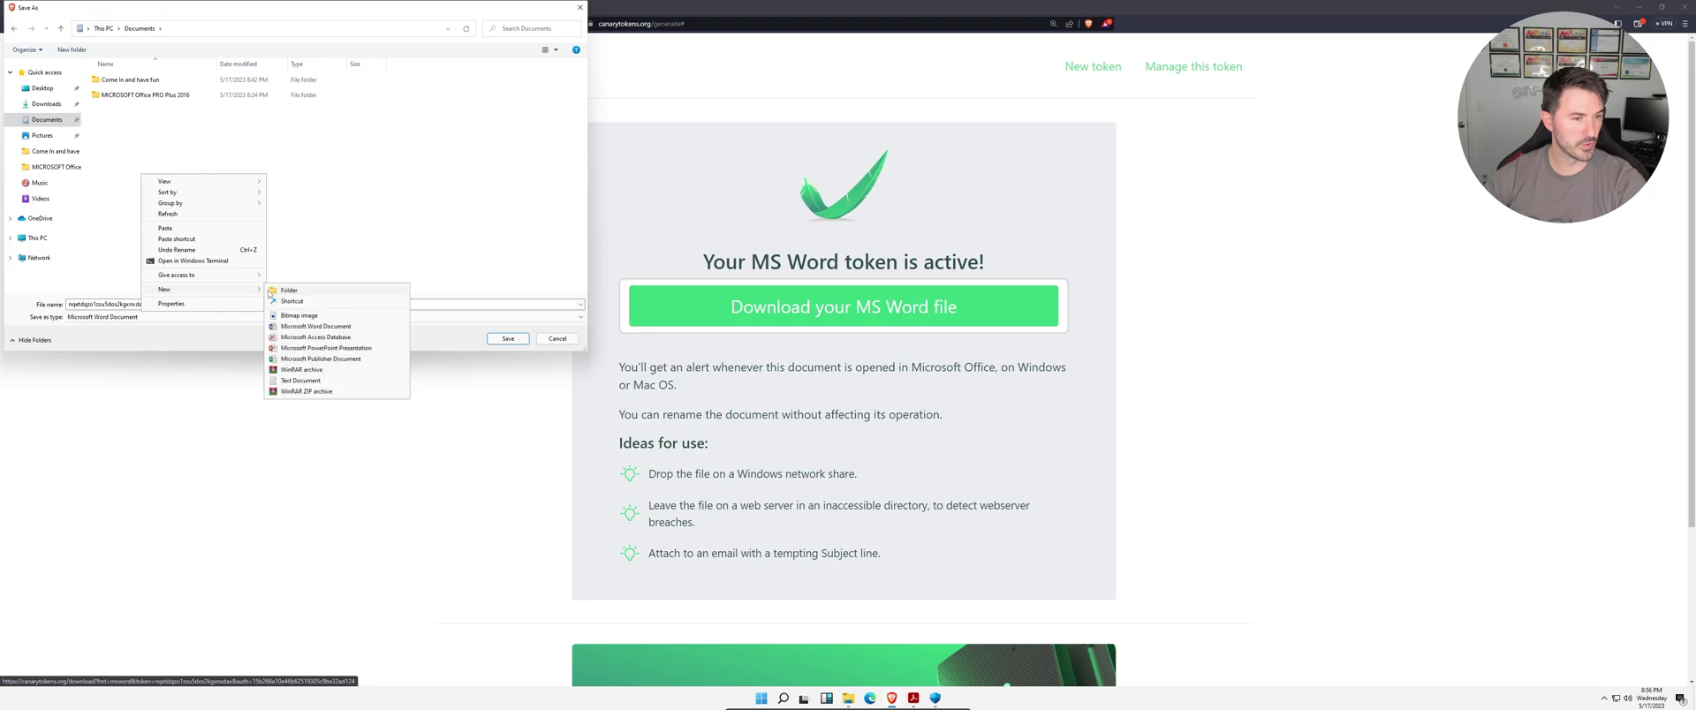
pyautogui.click(270, 291)
pyautogui.write('DON')
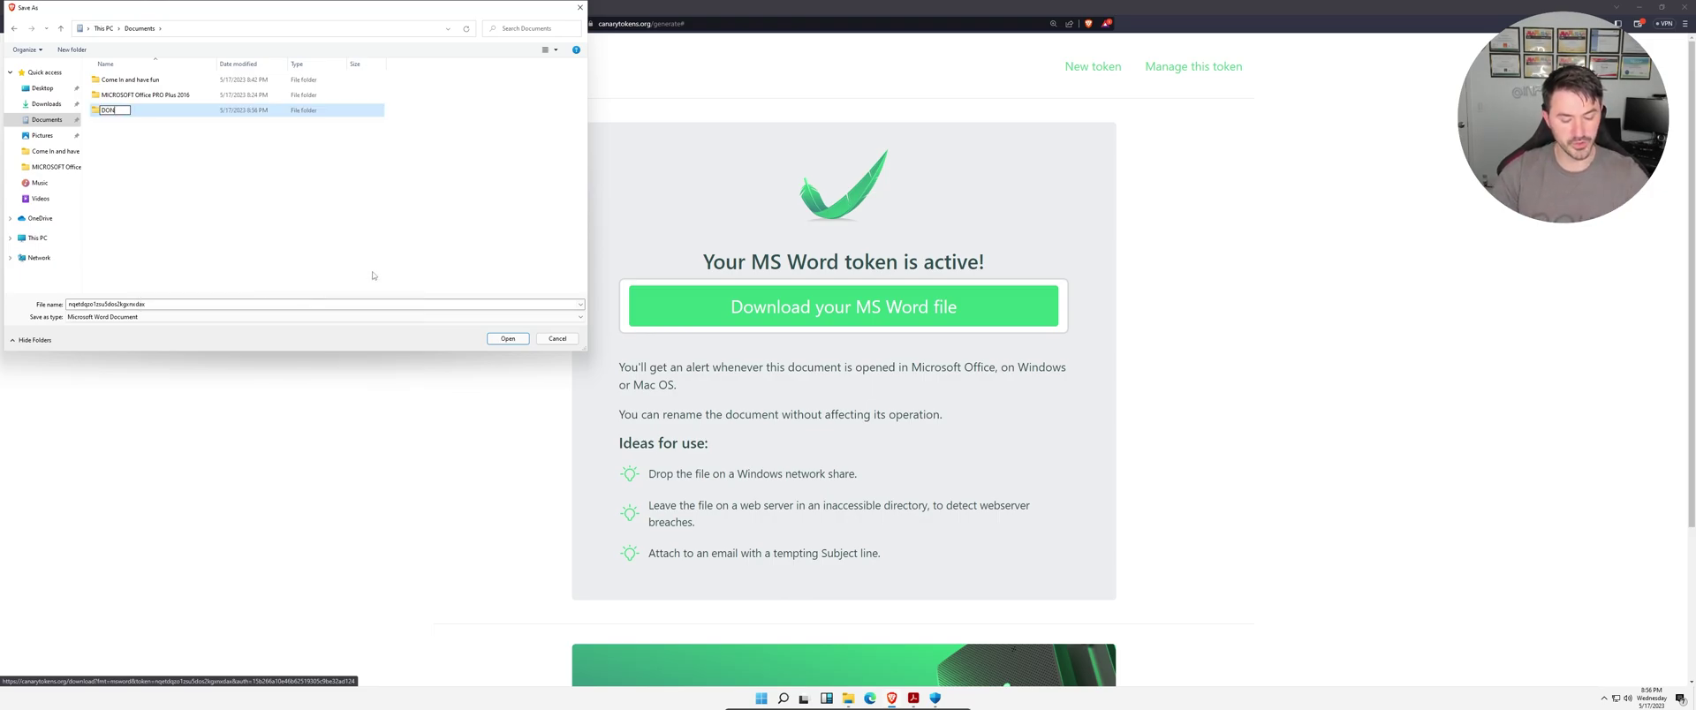
pyautogui.write('T TOUCH')
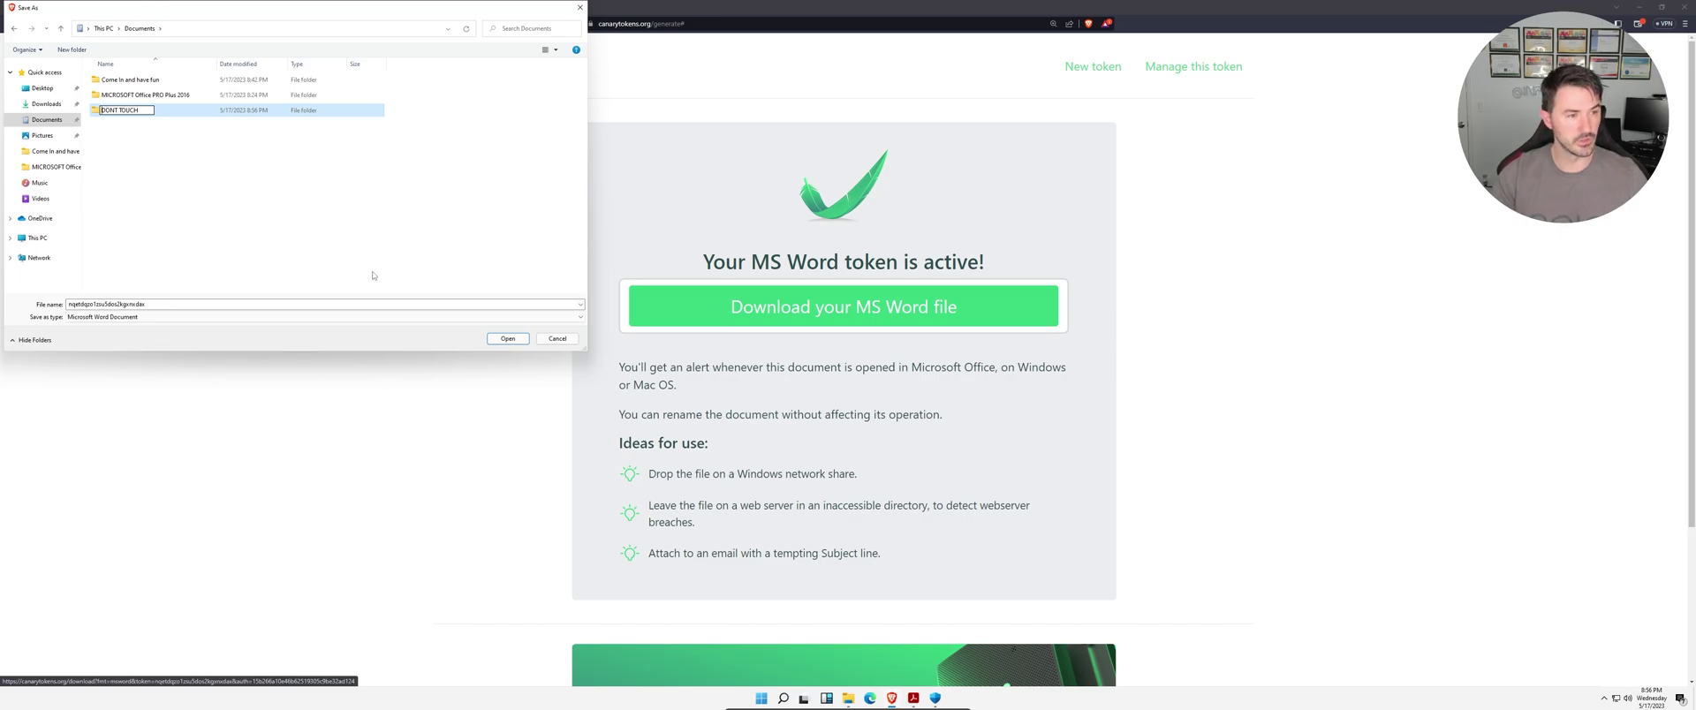
pyautogui.press('Home')
pyautogui.write('__')
pyautogui.press('Return')
pyautogui.press('Return')
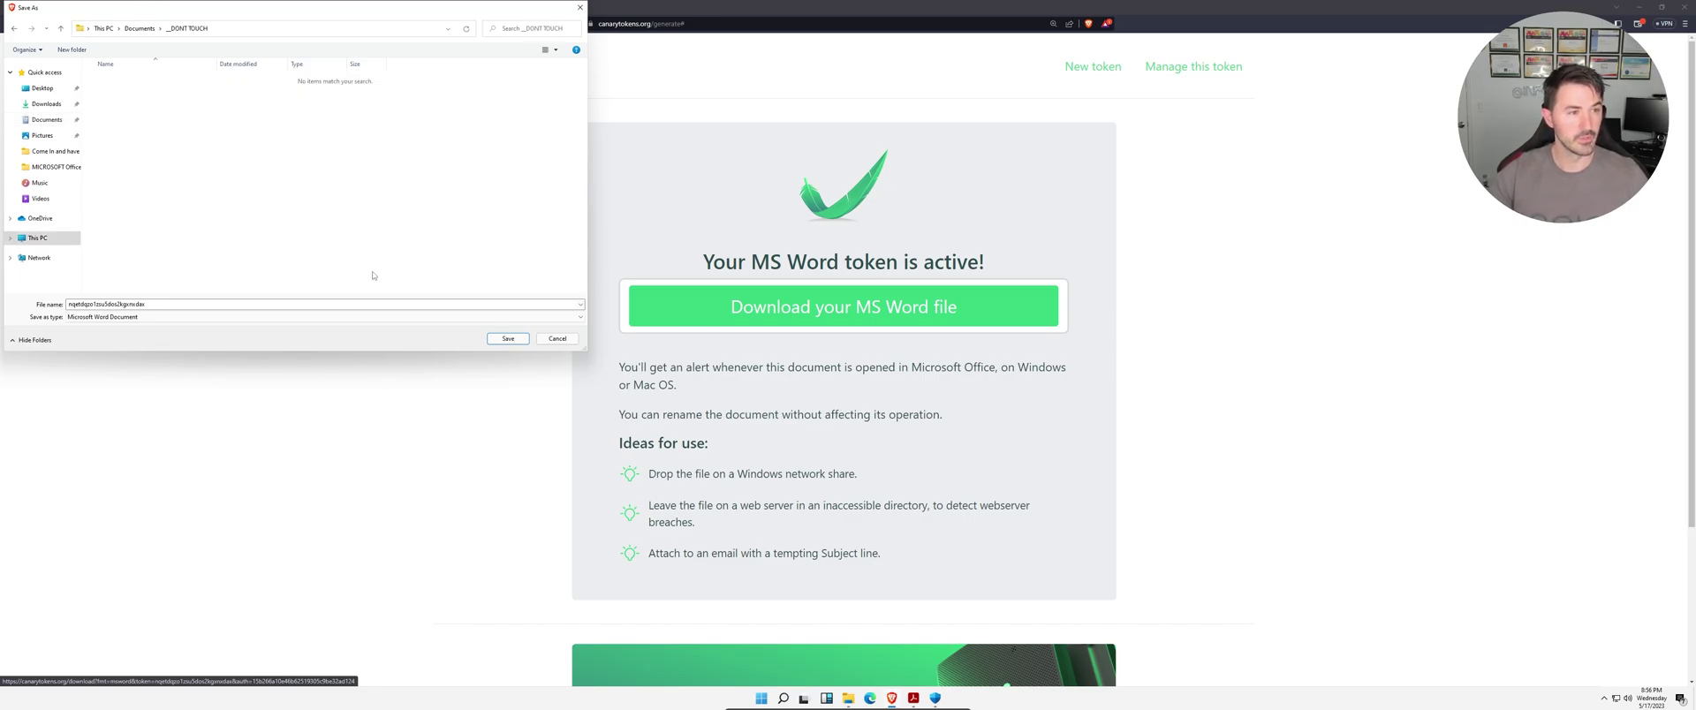
pyautogui.click(514, 343)
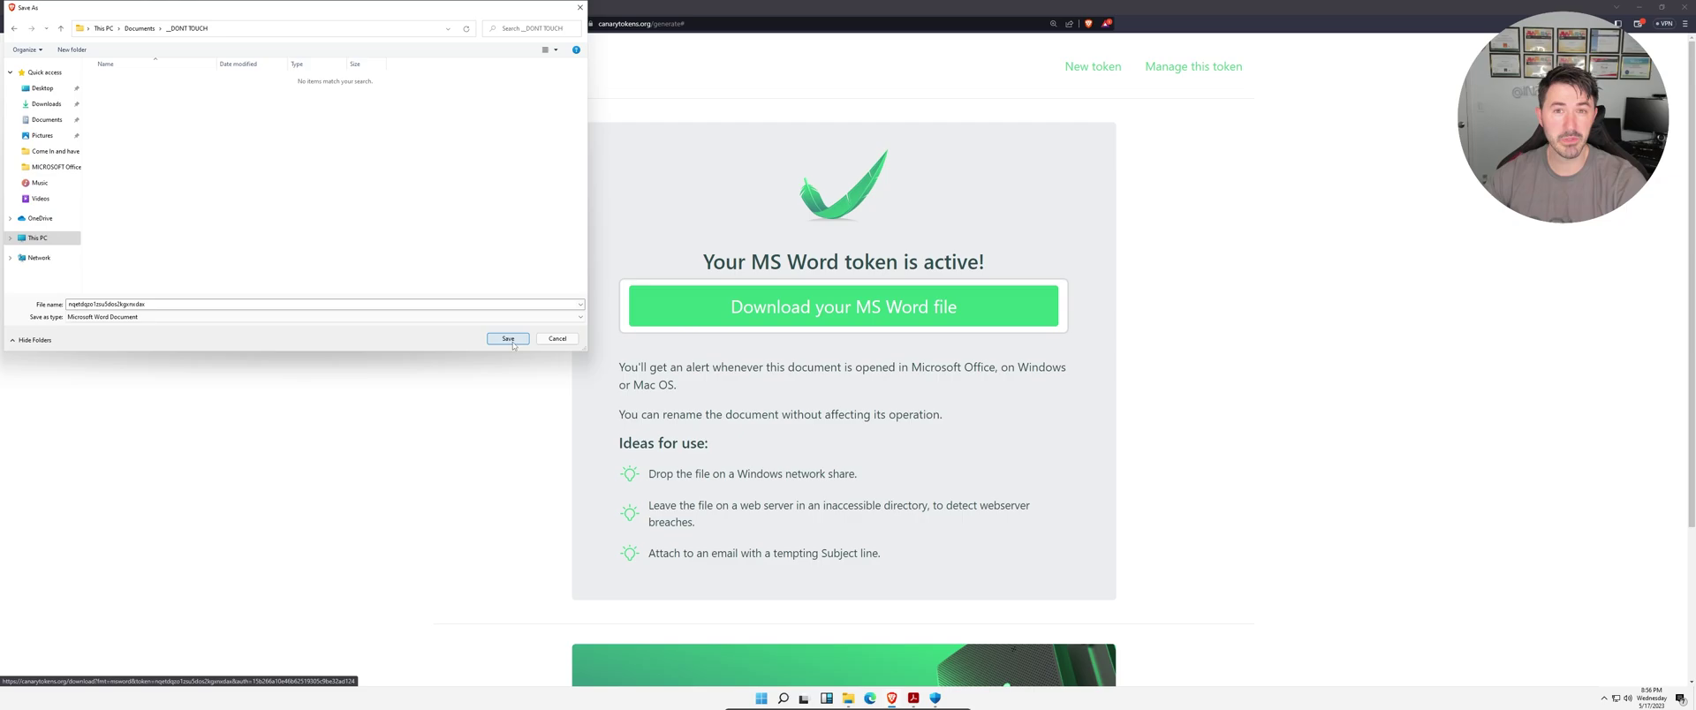
pyautogui.click(508, 342)
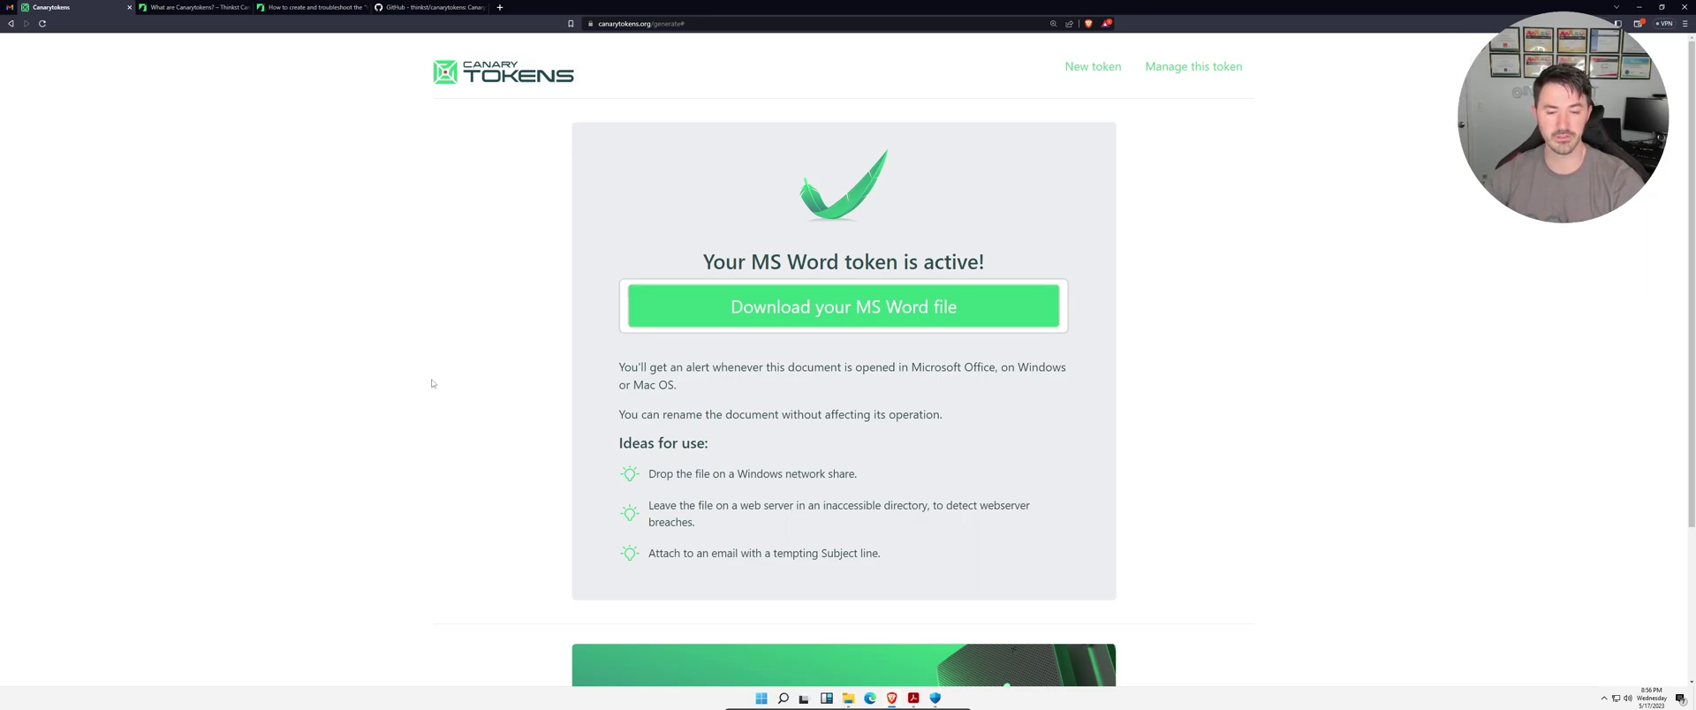
# - Switch to File Explorer and open the "__DONT TOUCH" folder in Documents
pyautogui.moveTo(848, 702)
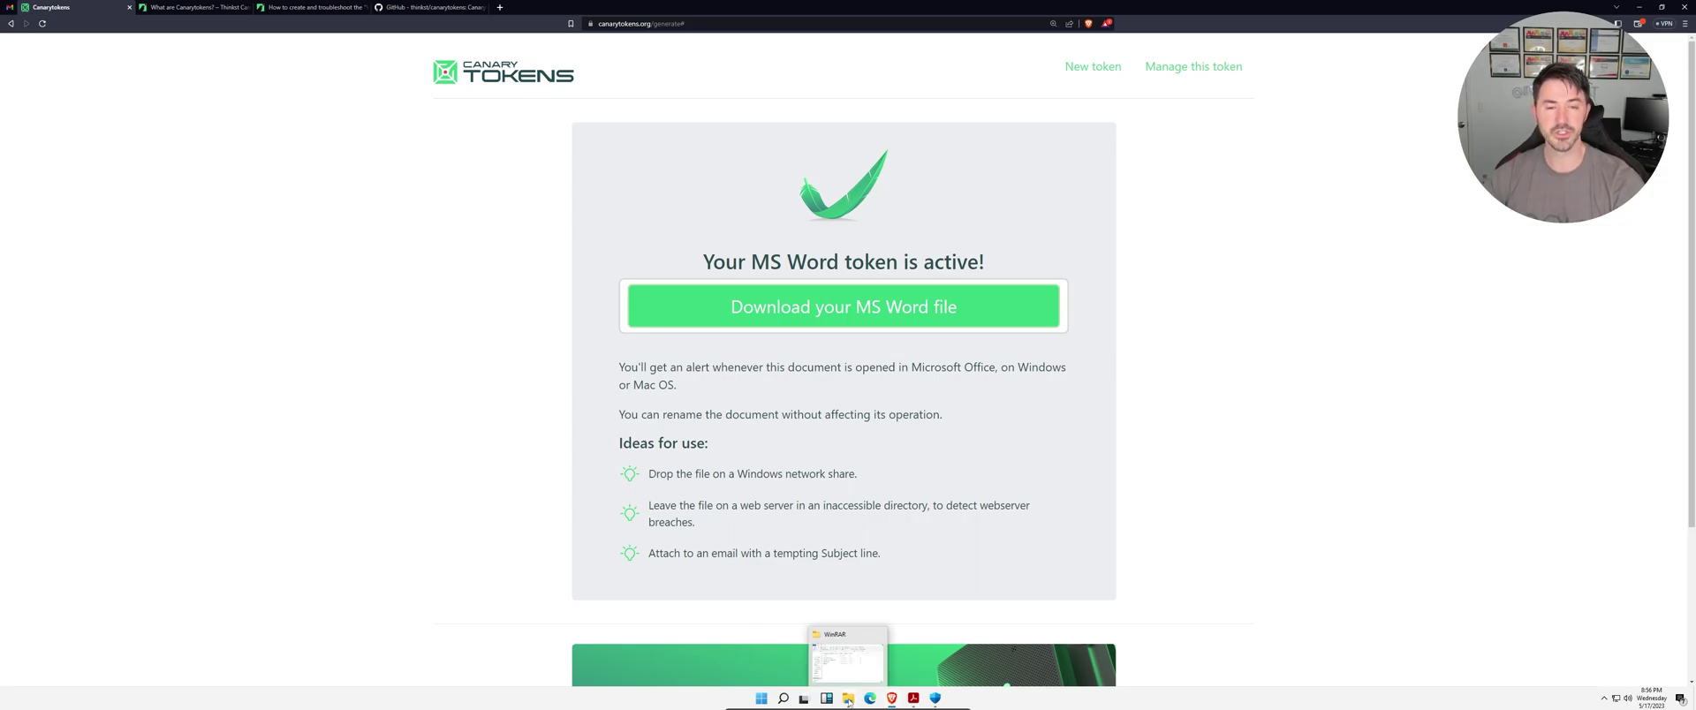
pyautogui.click(848, 702)
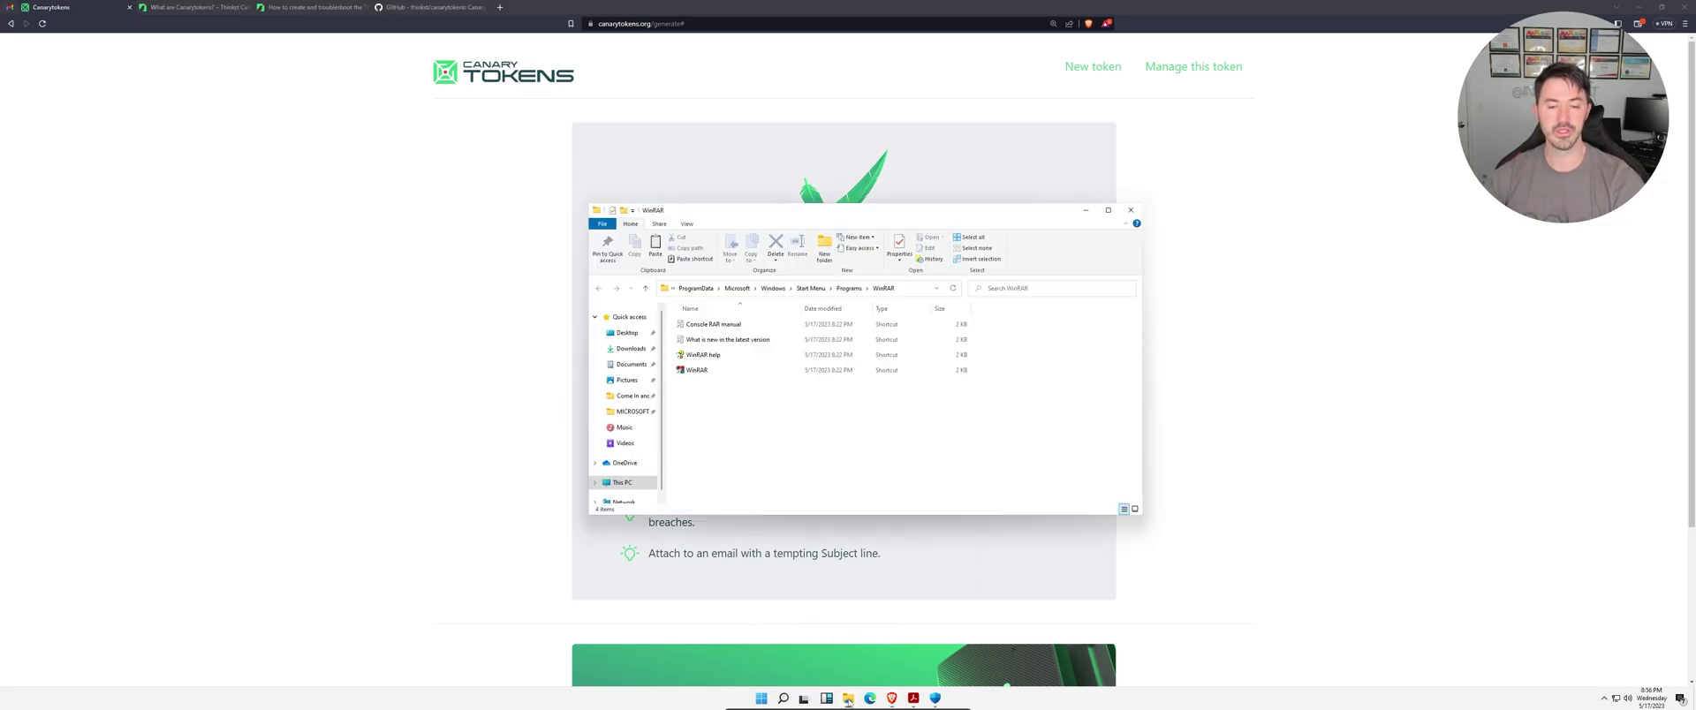
pyautogui.click(631, 364)
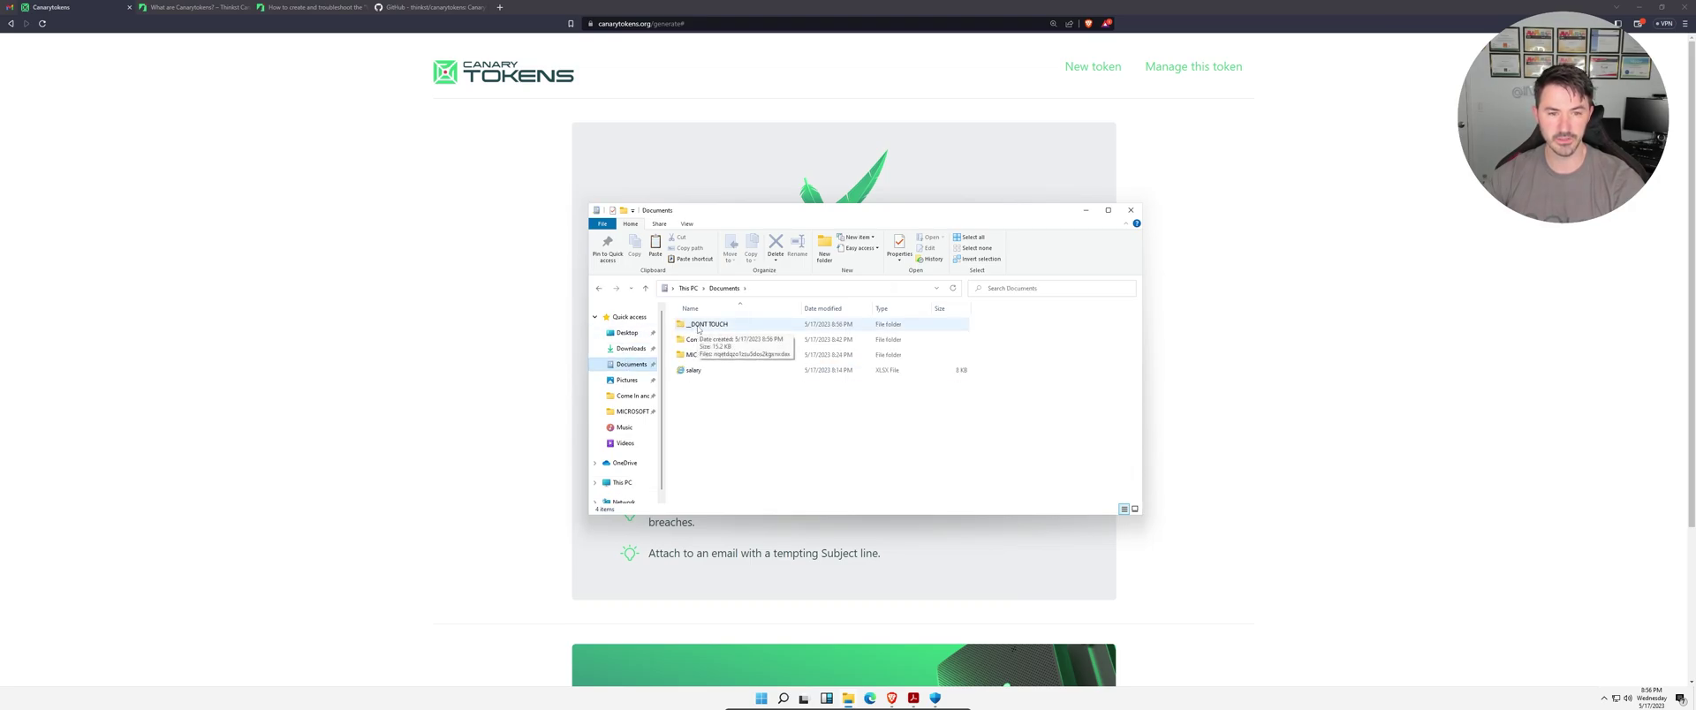
pyautogui.doubleClick(697, 325)
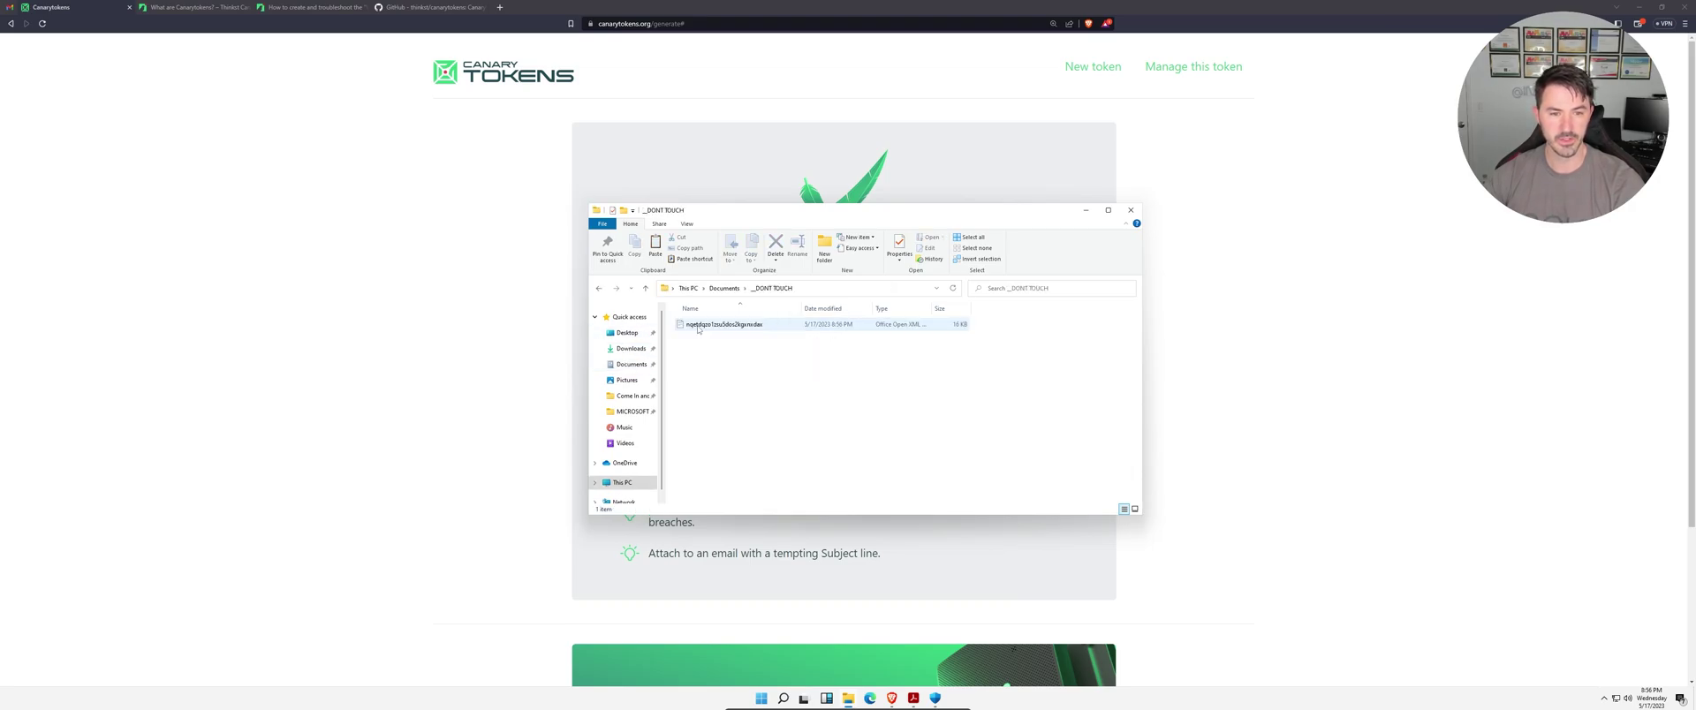
# - Unblock the downloaded Word token file through its file properties
pyautogui.rightClick(752, 326)
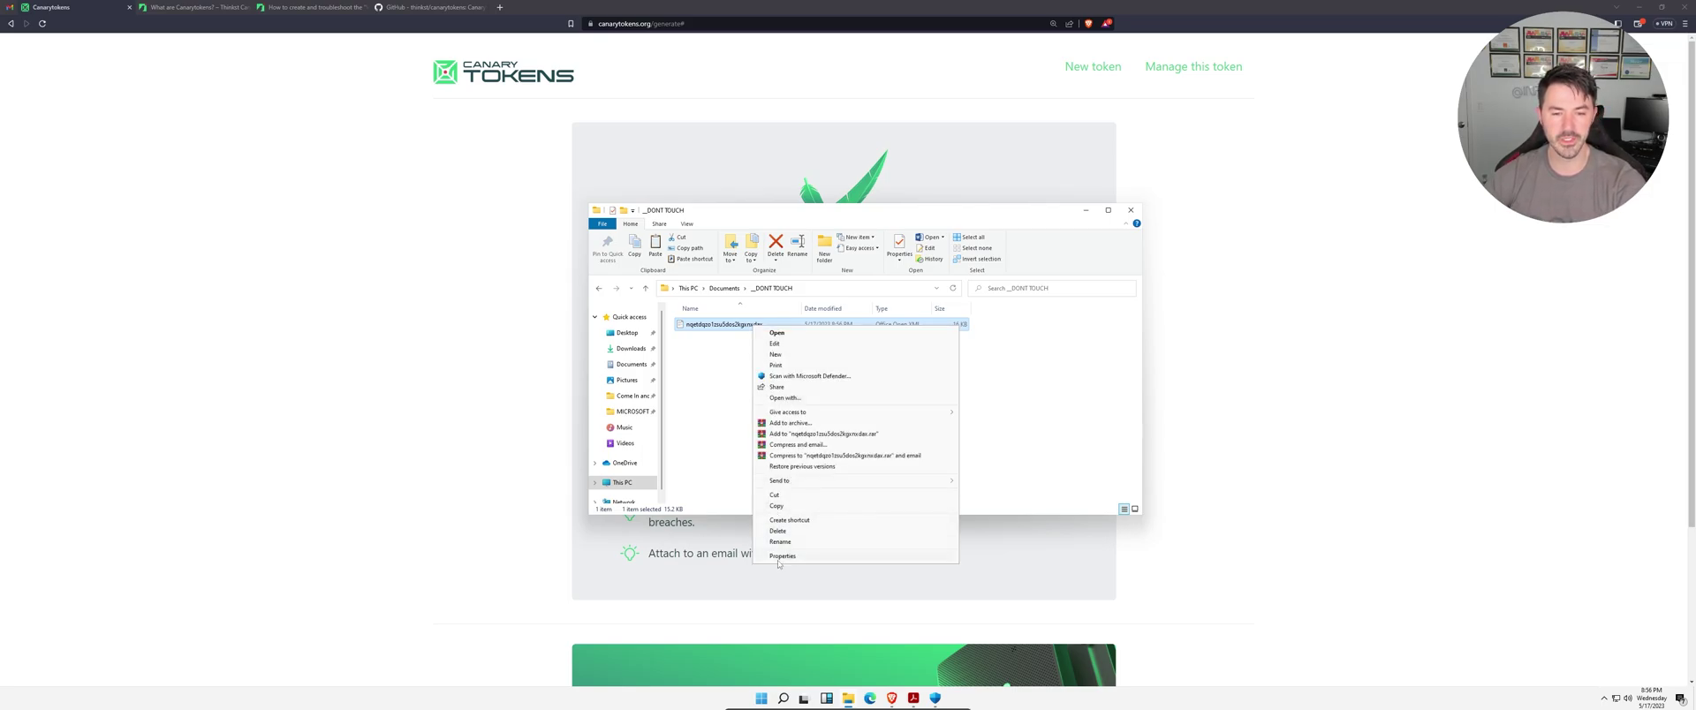
pyautogui.click(781, 557)
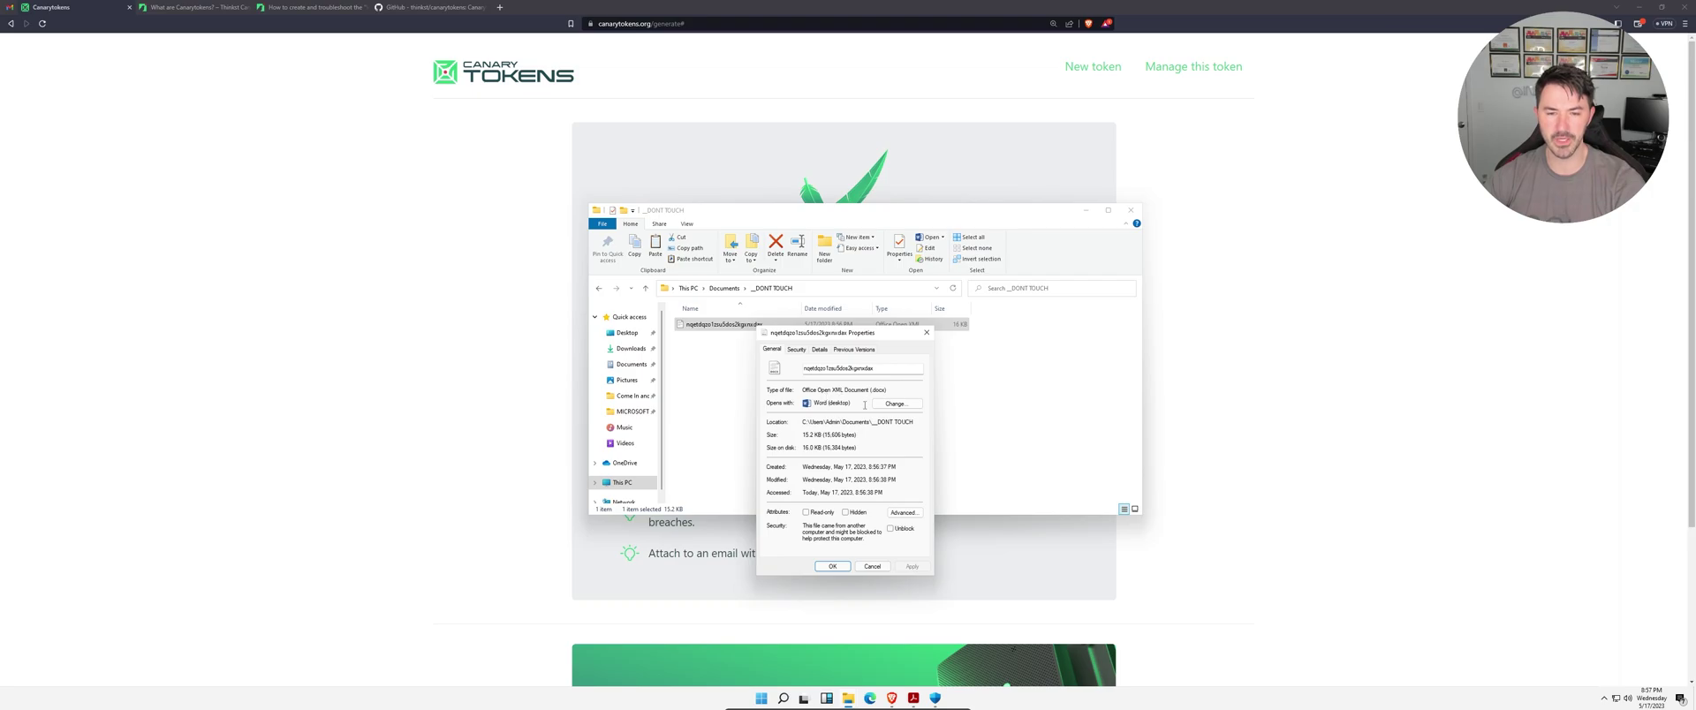
pyautogui.click(890, 528)
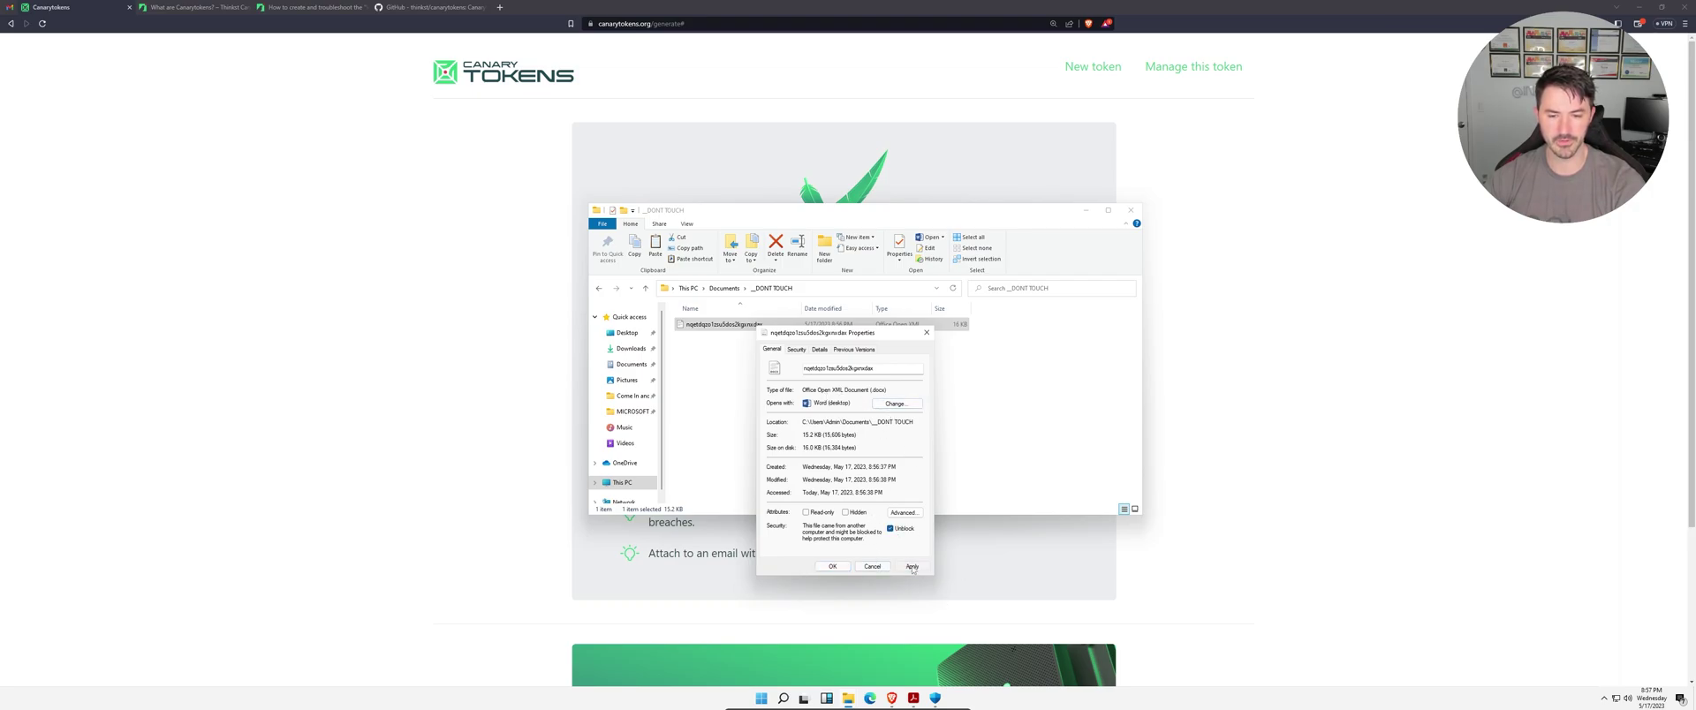
pyautogui.click(832, 566)
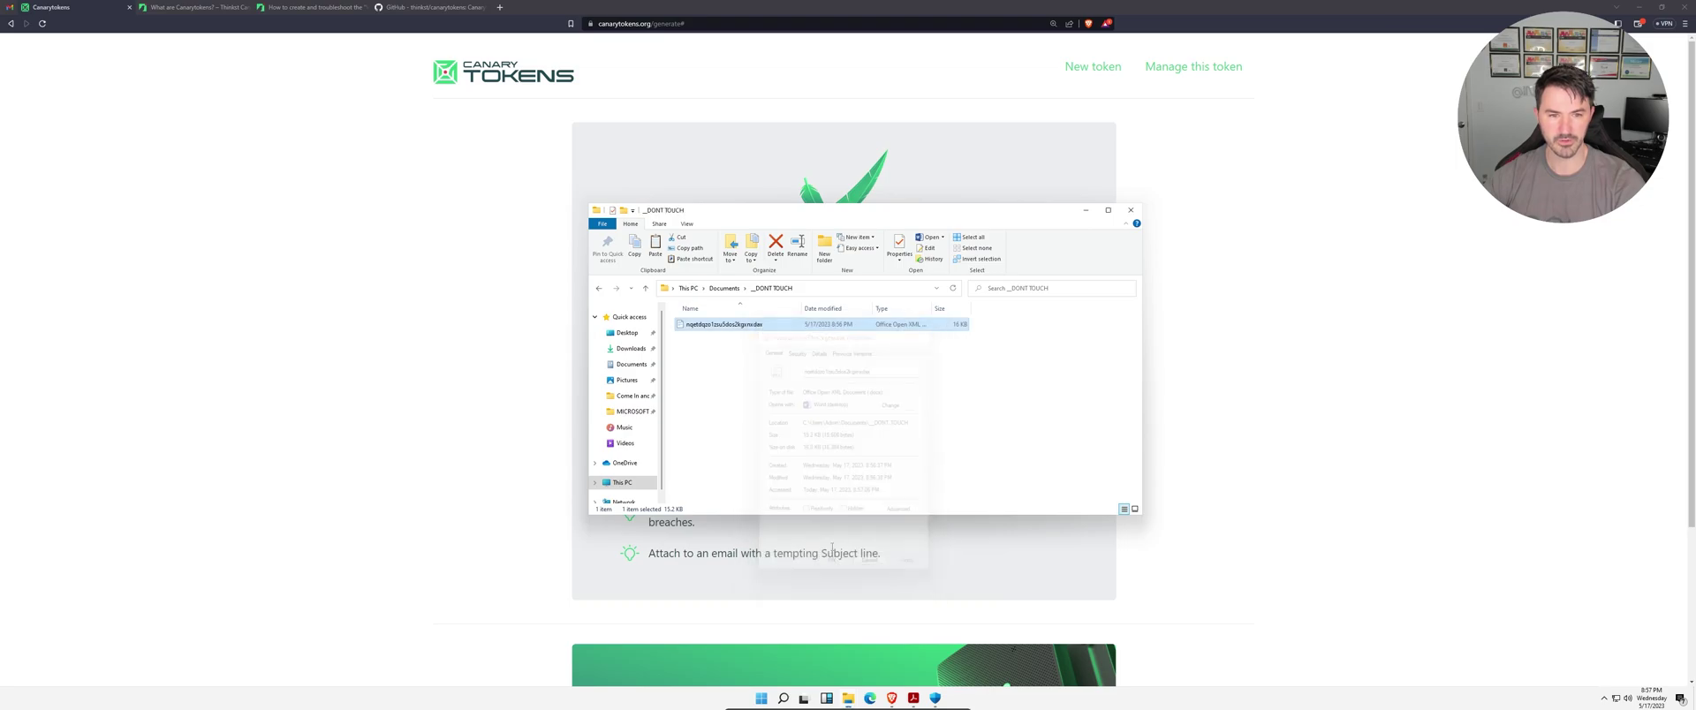
# - Rename the downloaded Word token file as "Passwords-2023-updated"
pyautogui.click(738, 326)
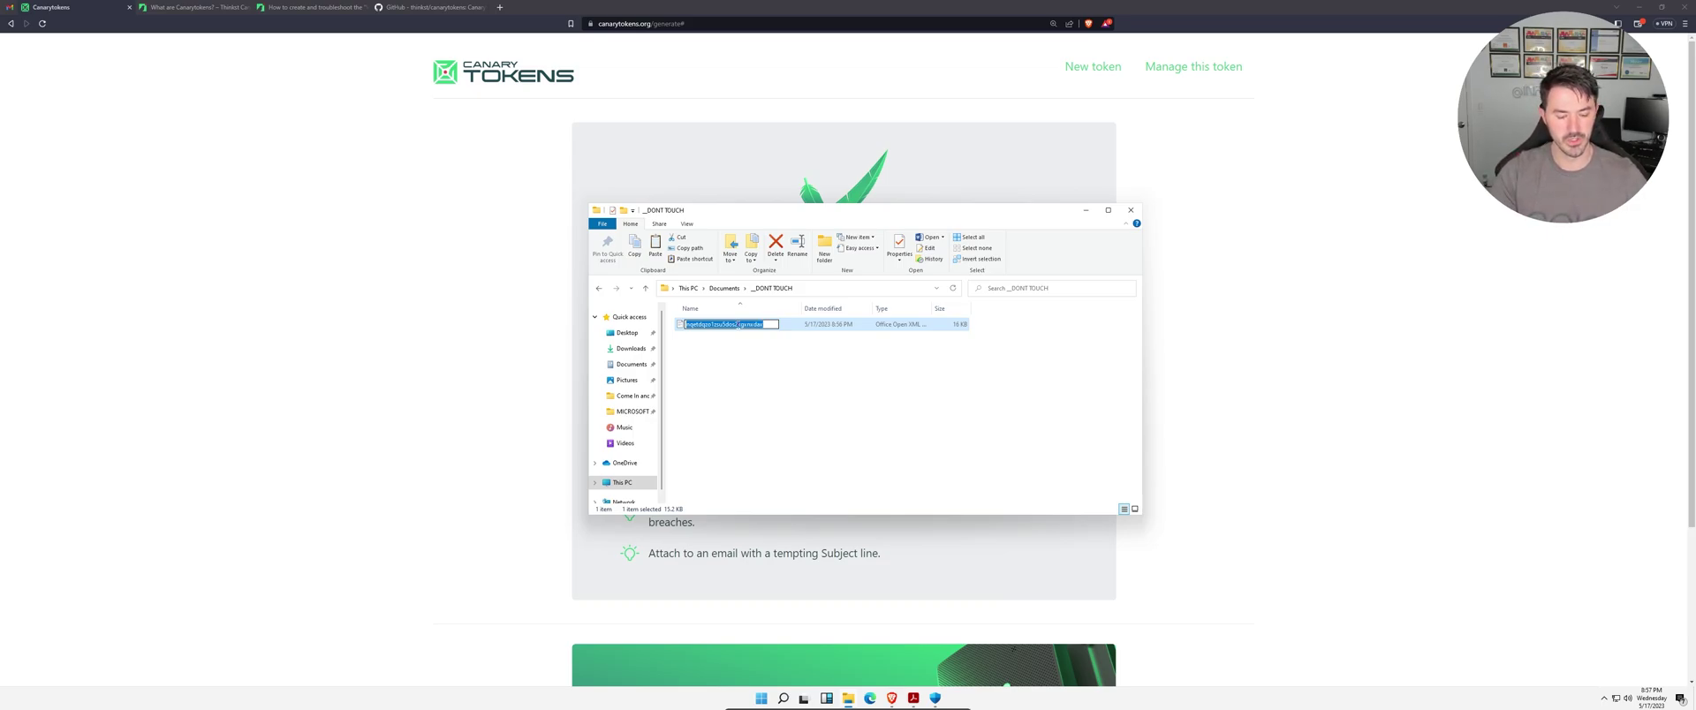
pyautogui.write('pass')
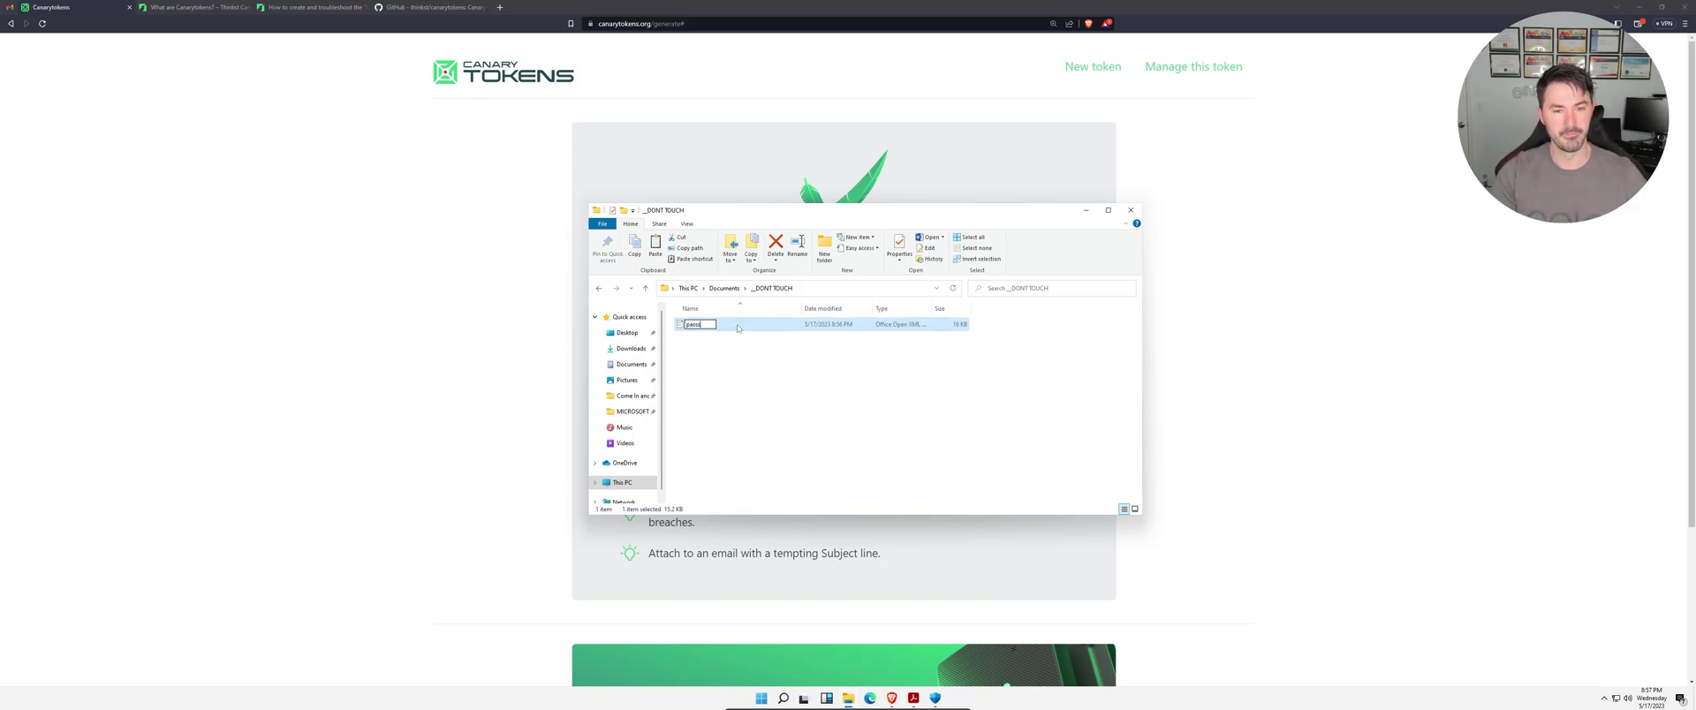
pyautogui.press('BackSpace')
pyautogui.press('BackSpace')
pyautogui.press('BackSpace')
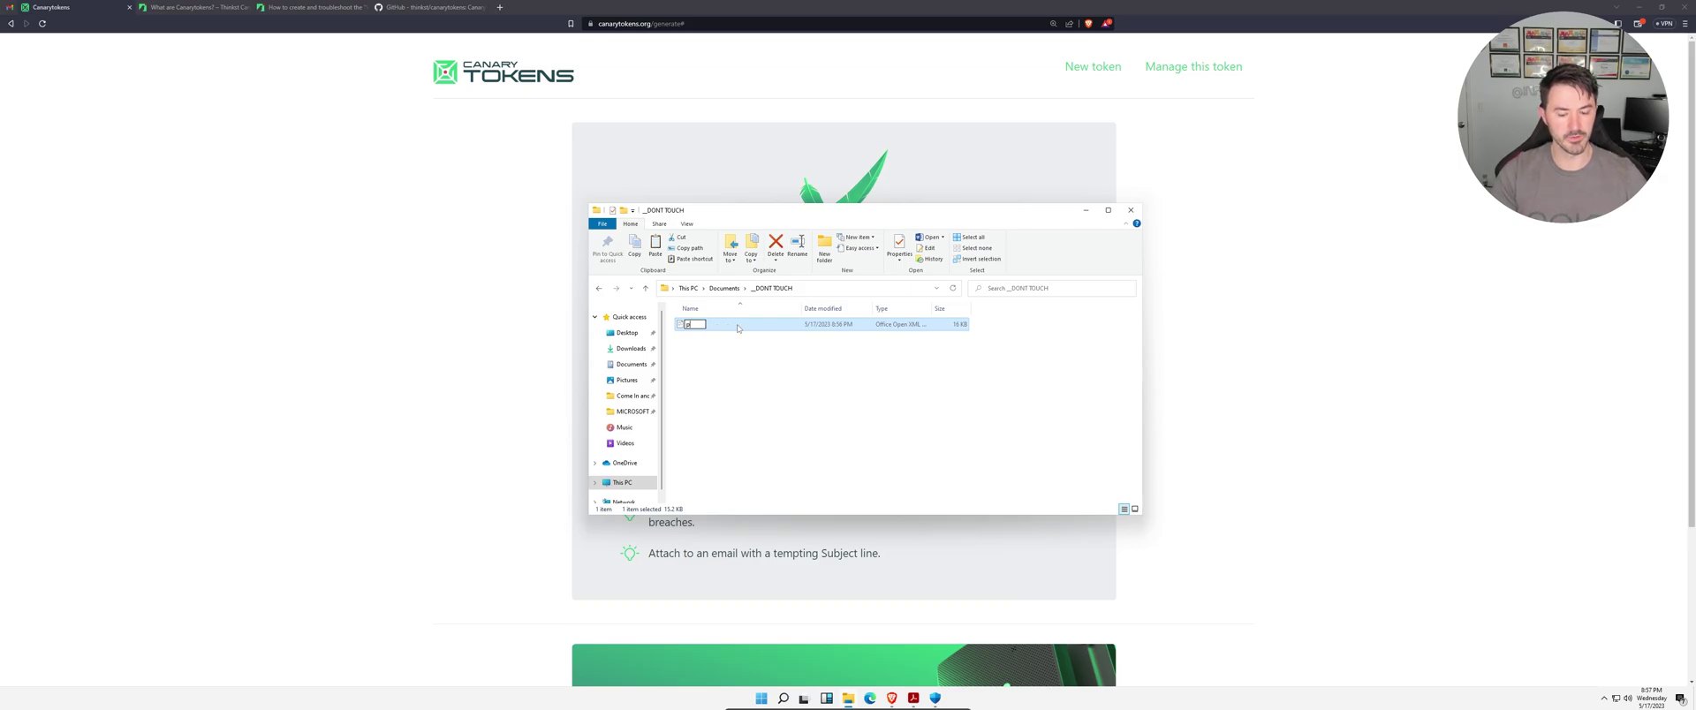
pyautogui.write('assw')
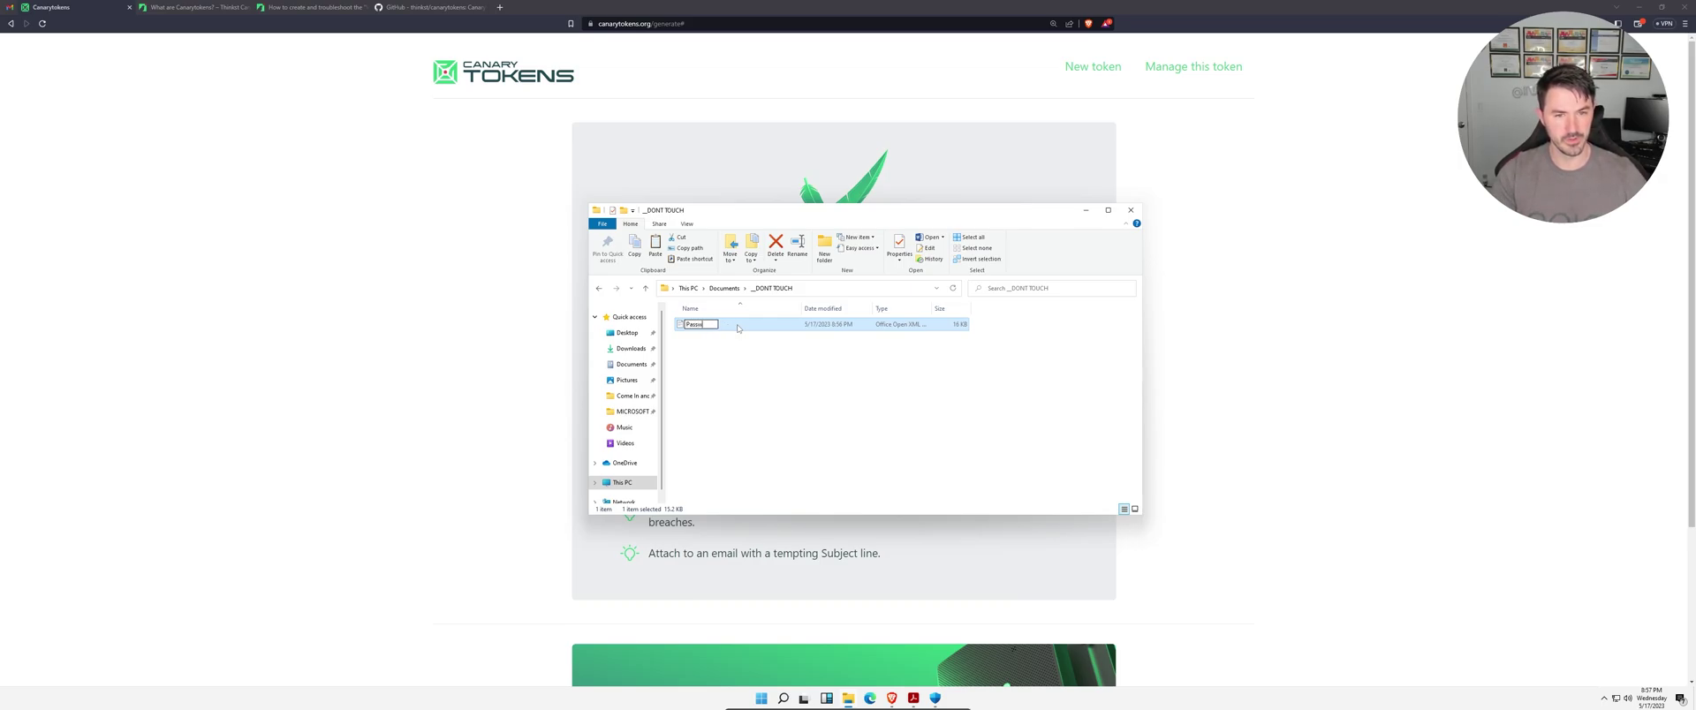
pyautogui.write('ord')
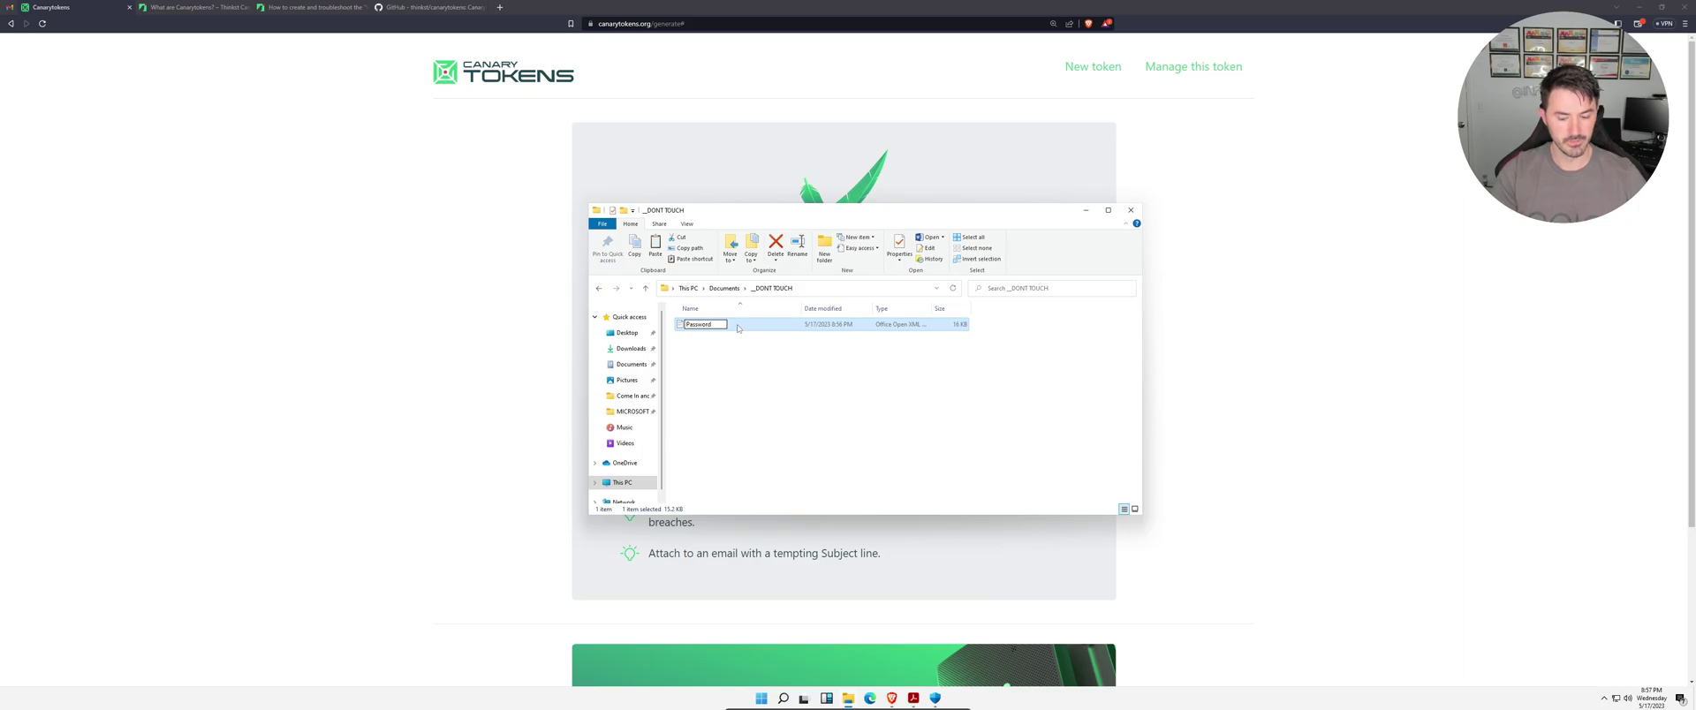
pyautogui.write('s-202')
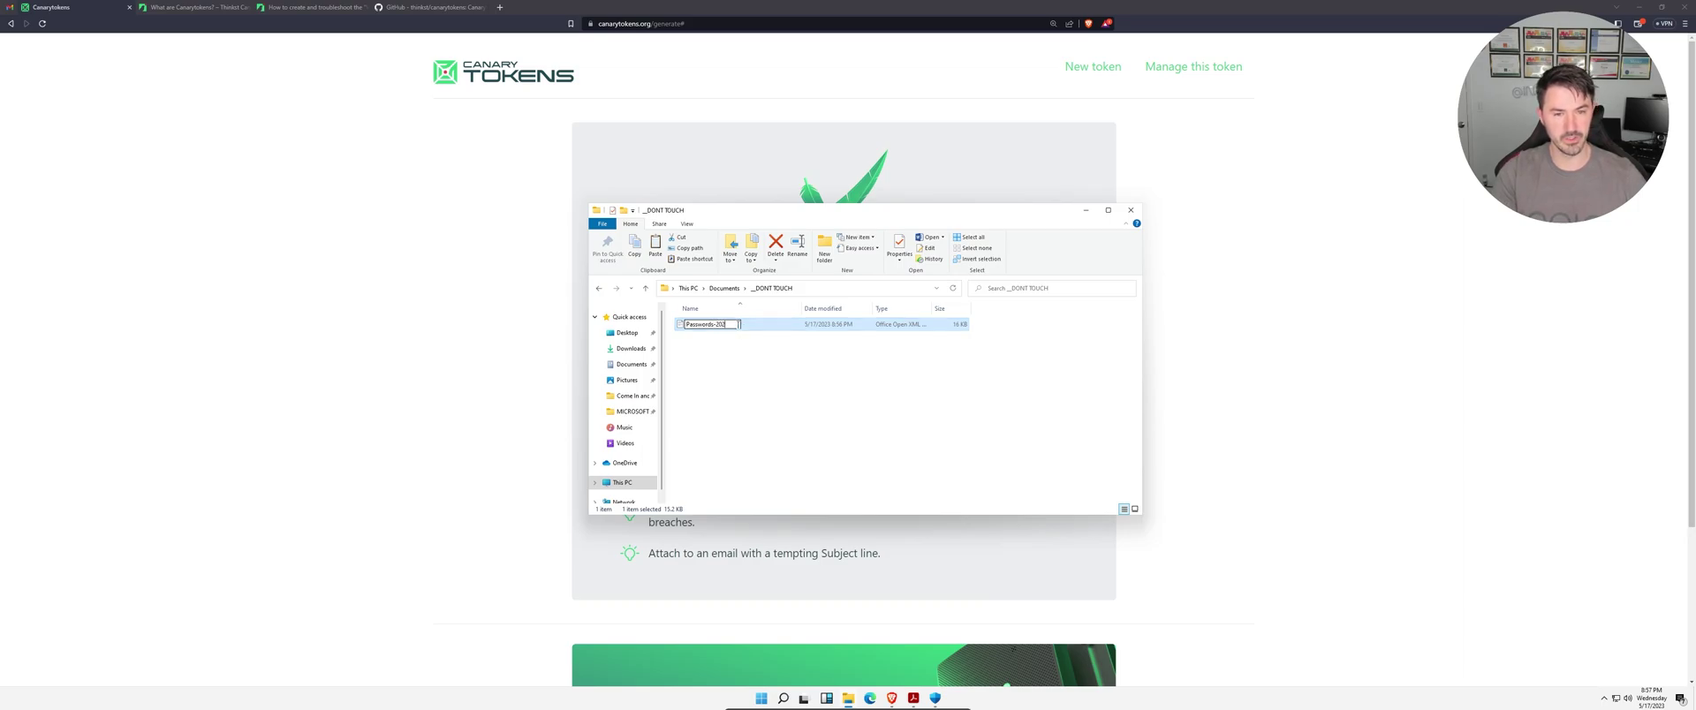
pyautogui.write('3-updated')
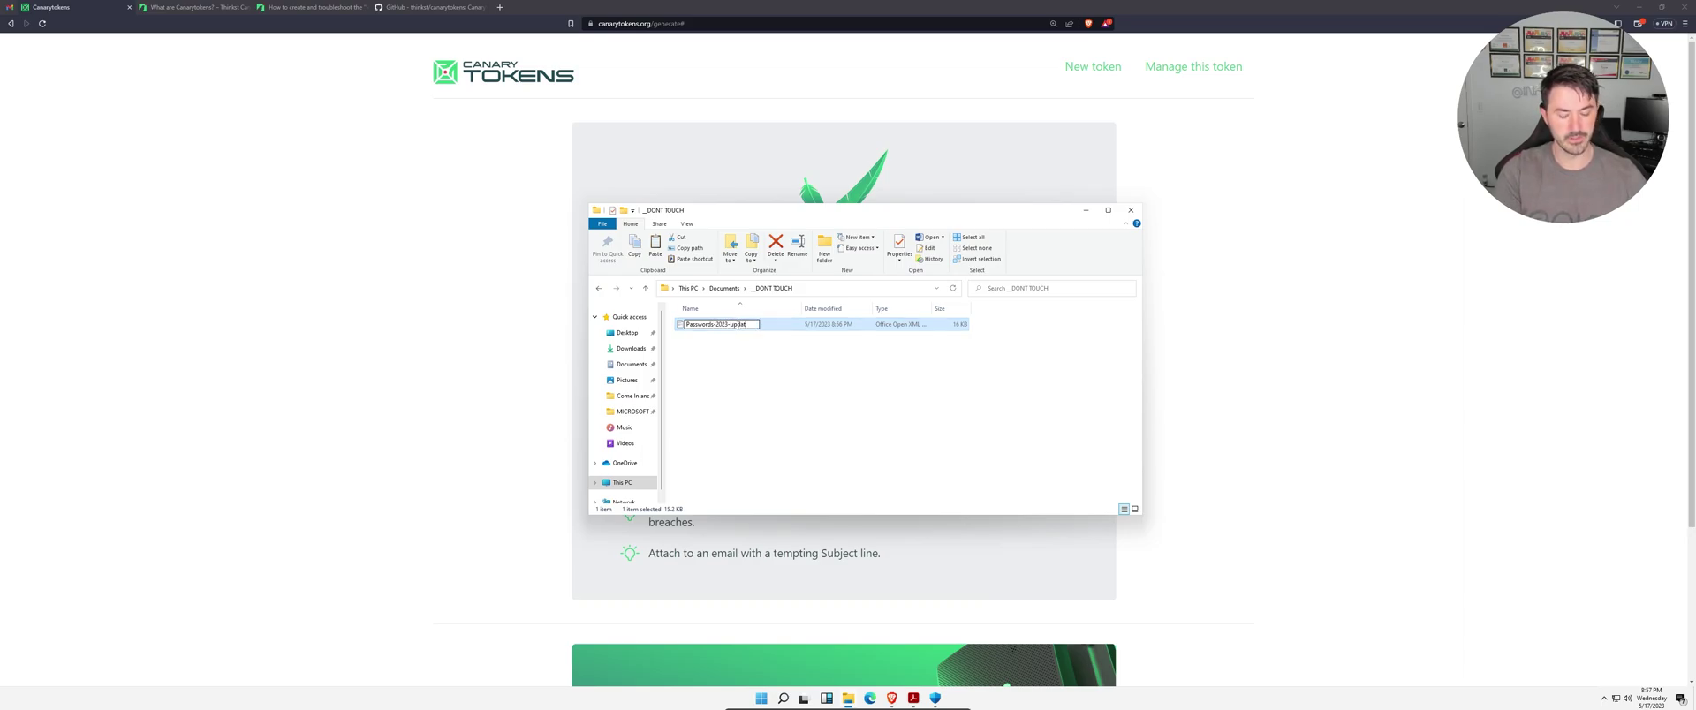
pyautogui.press('Return')
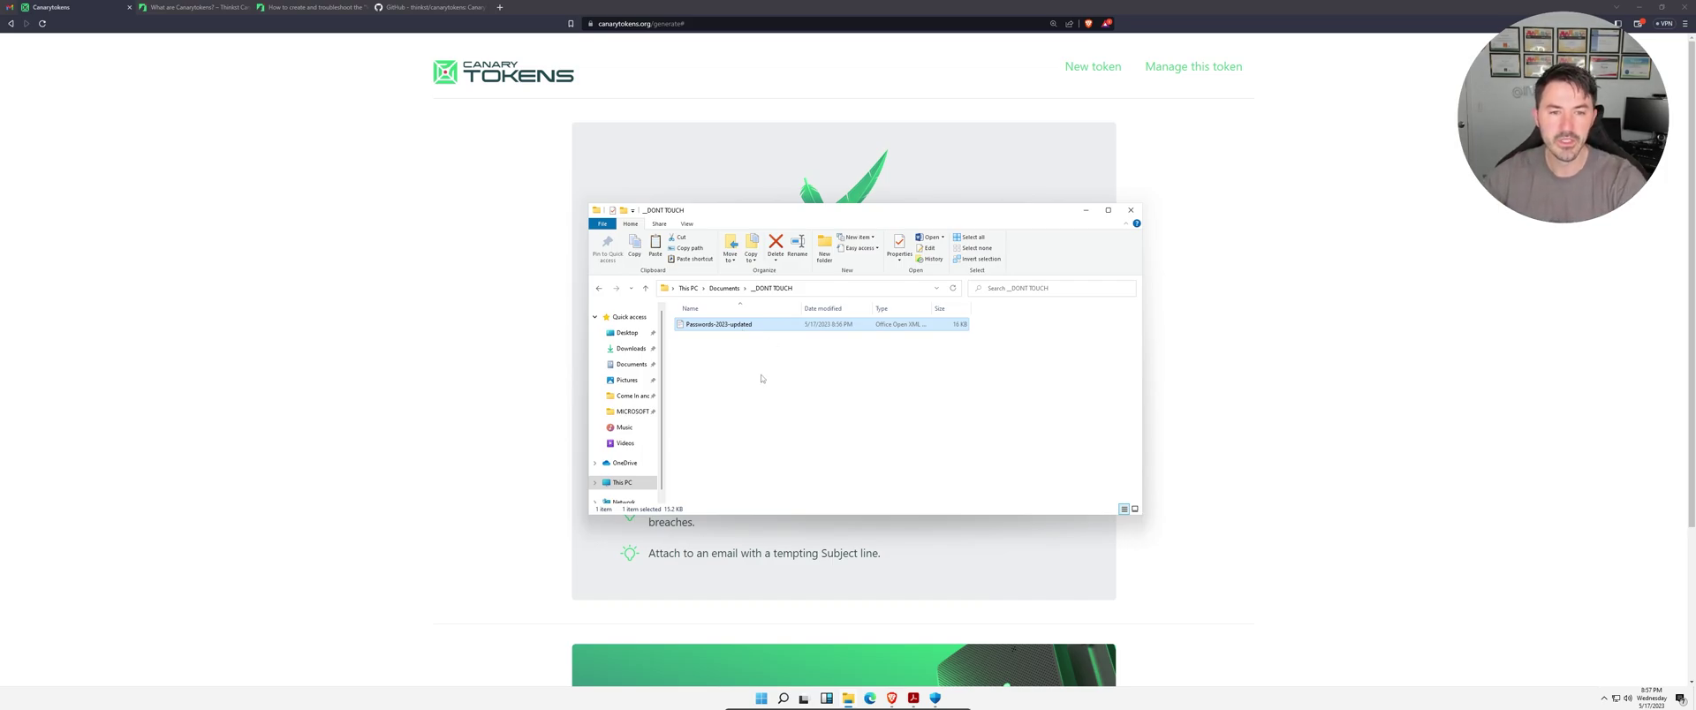
pyautogui.click(761, 378)
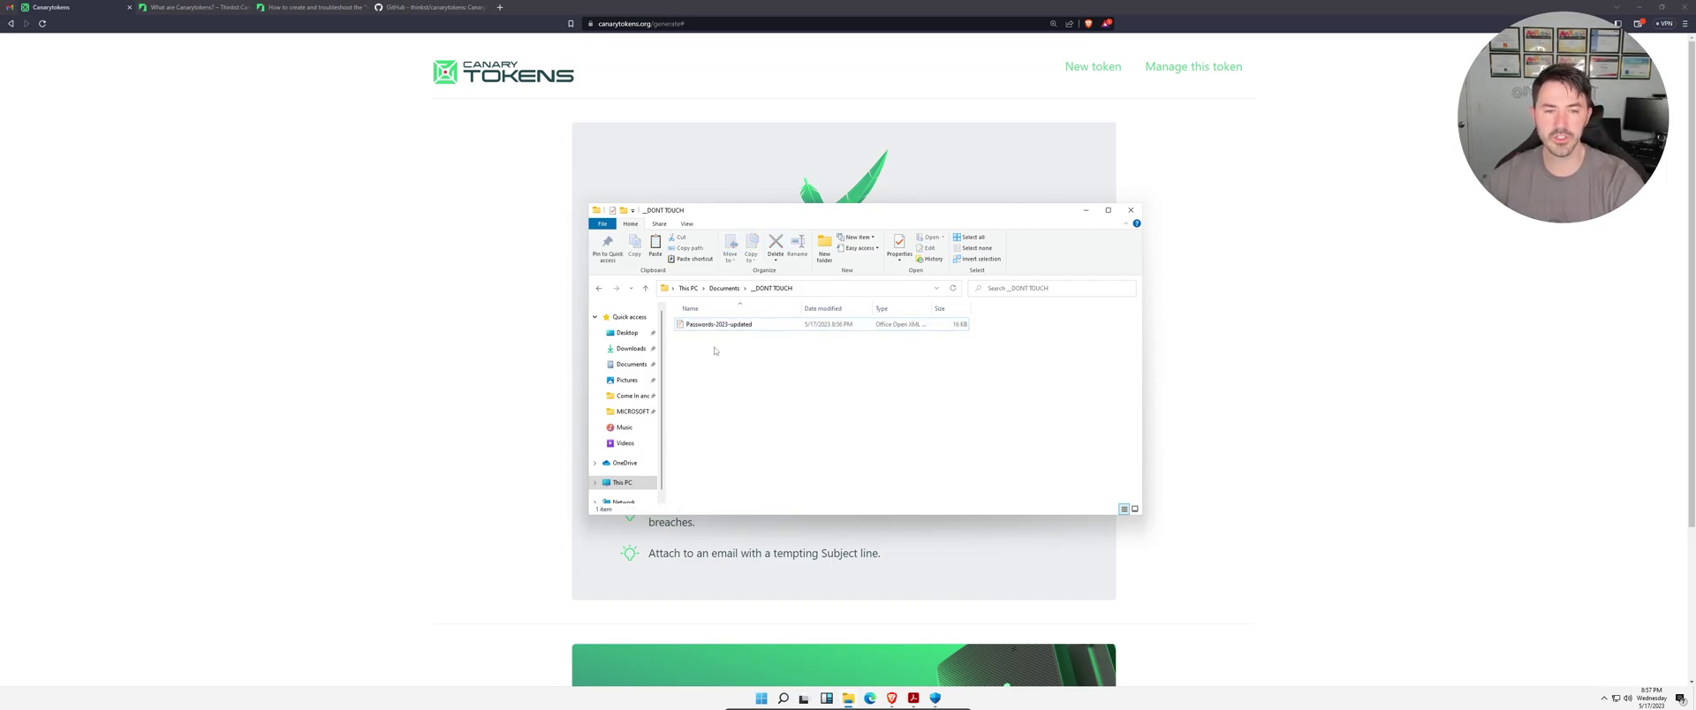
# - Open the Passwords-2023-updated document from the "__DONT TOUCH" folder in Word and dismiss the sign-in window and activation notice
pyautogui.click(724, 288)
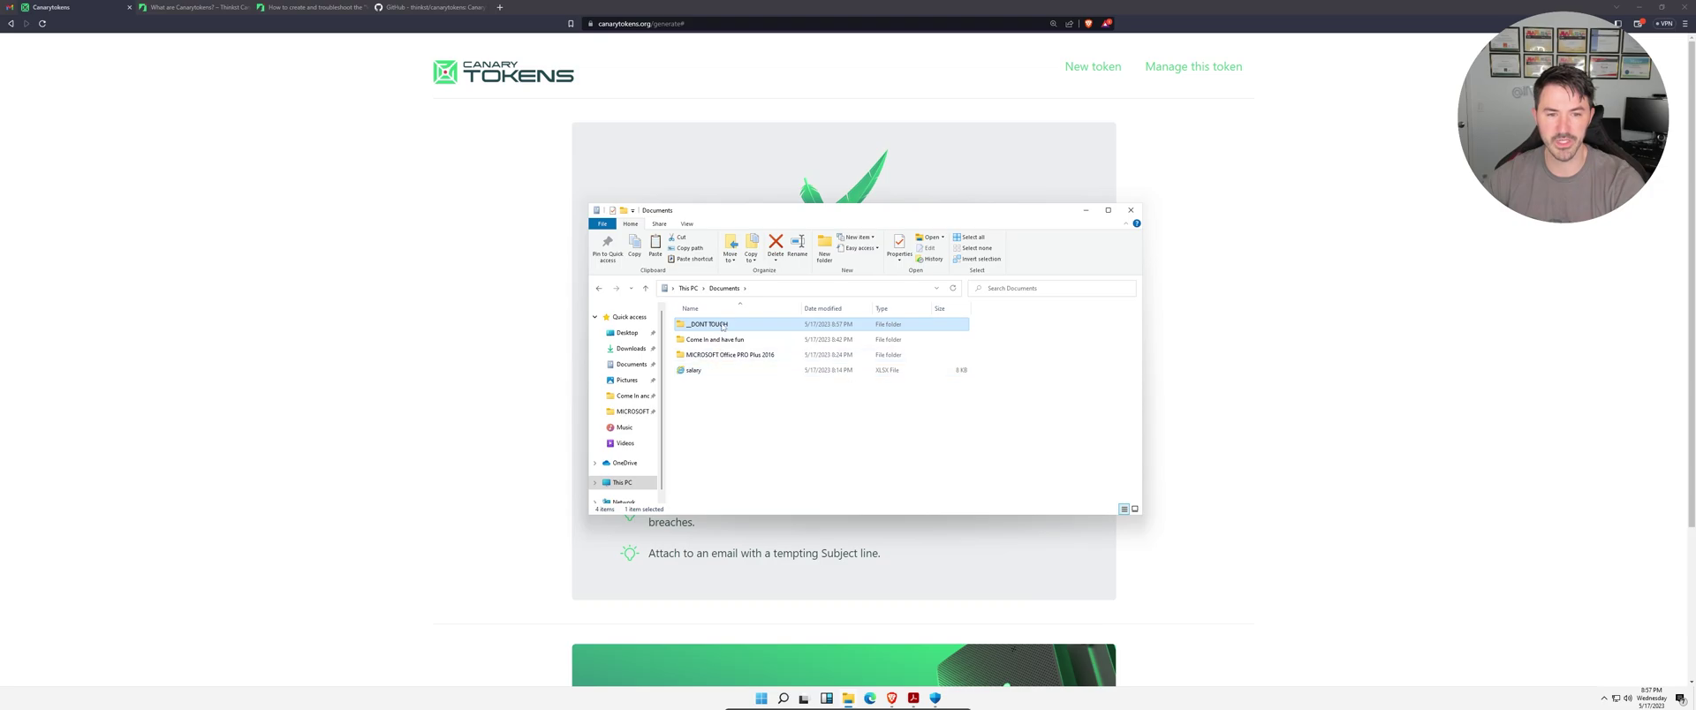
pyautogui.doubleClick(722, 325)
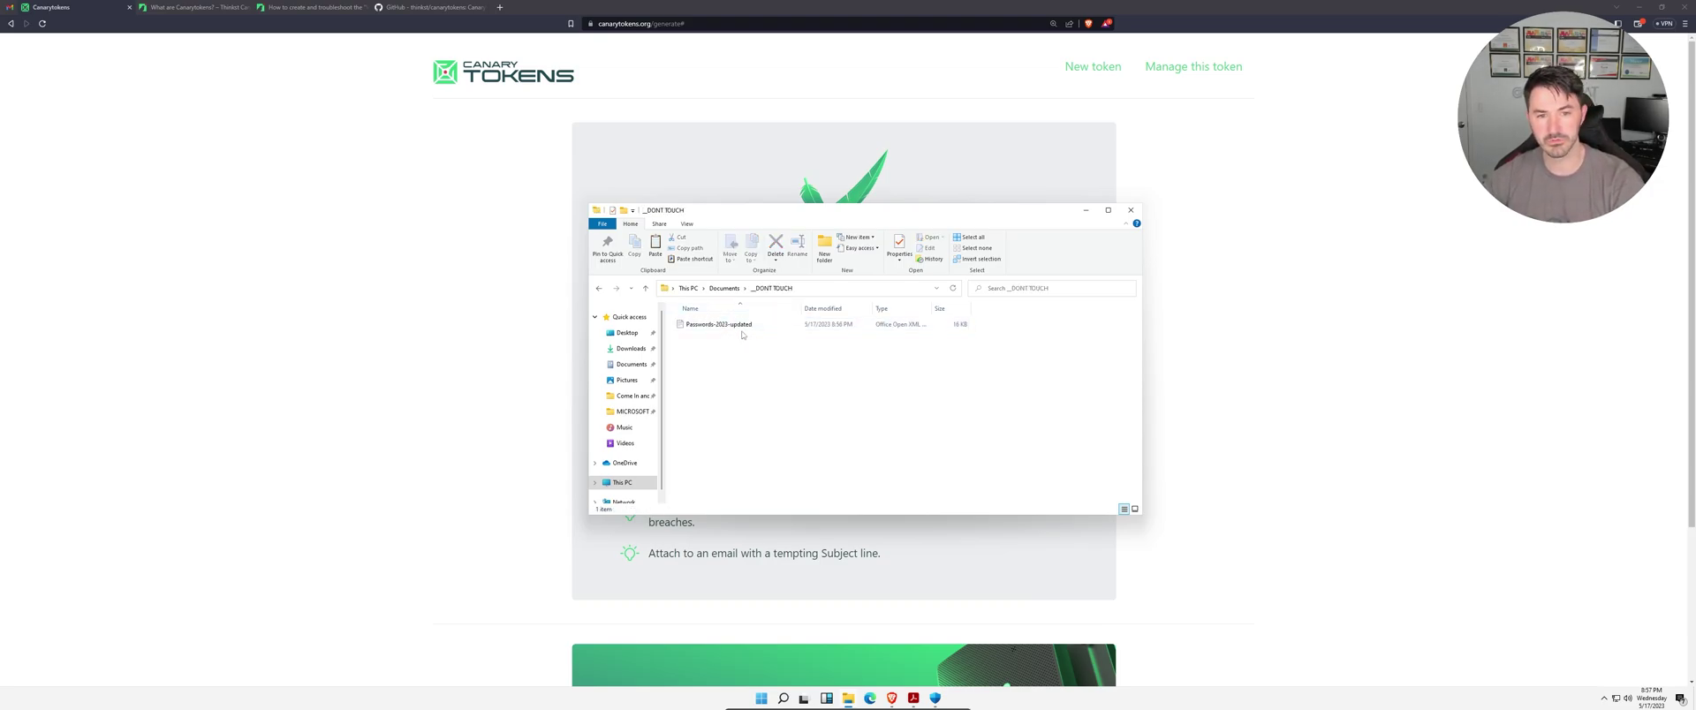
pyautogui.click(742, 326)
pyautogui.doubleClick(742, 326)
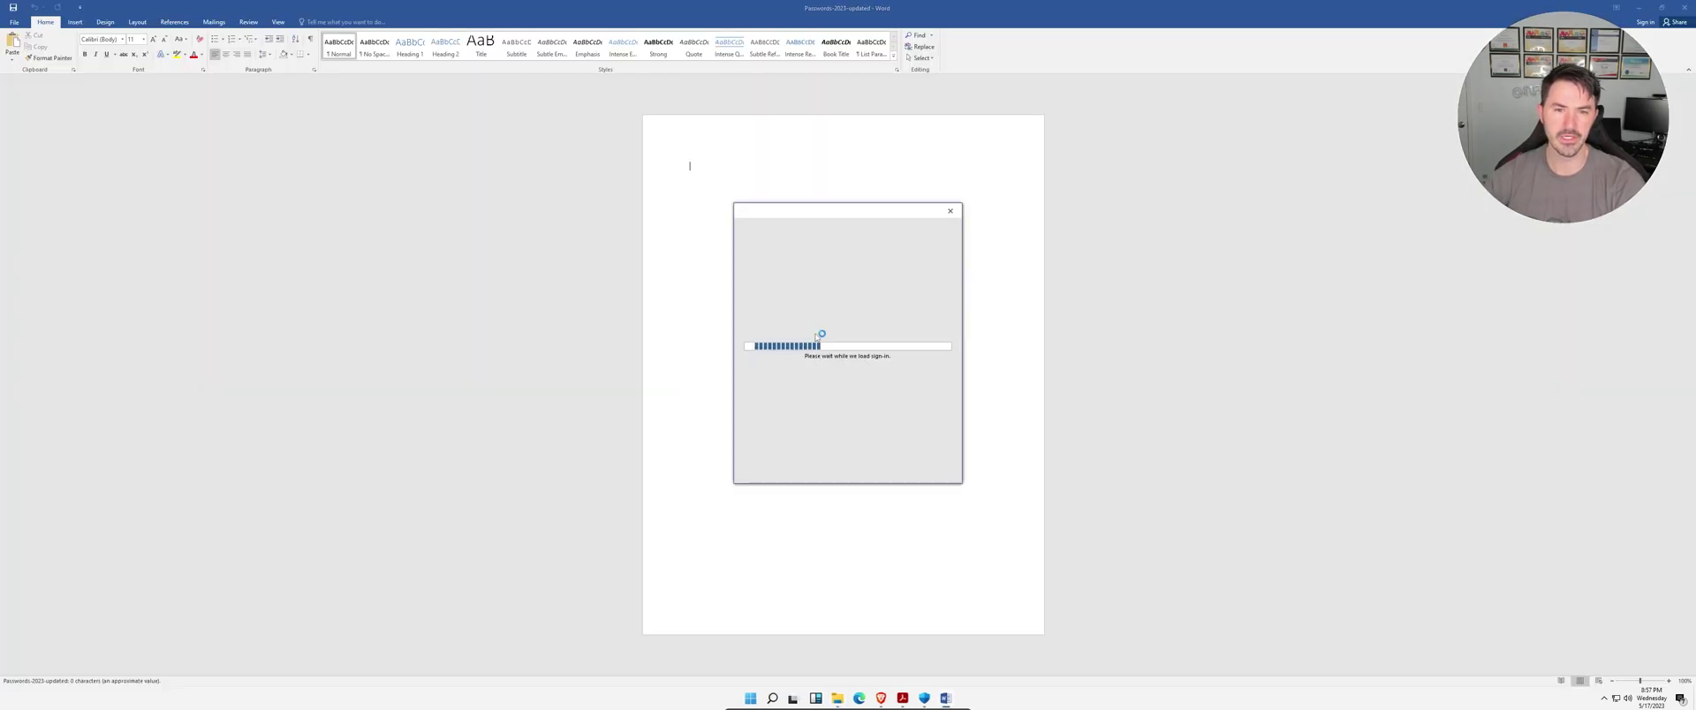
pyautogui.click(950, 210)
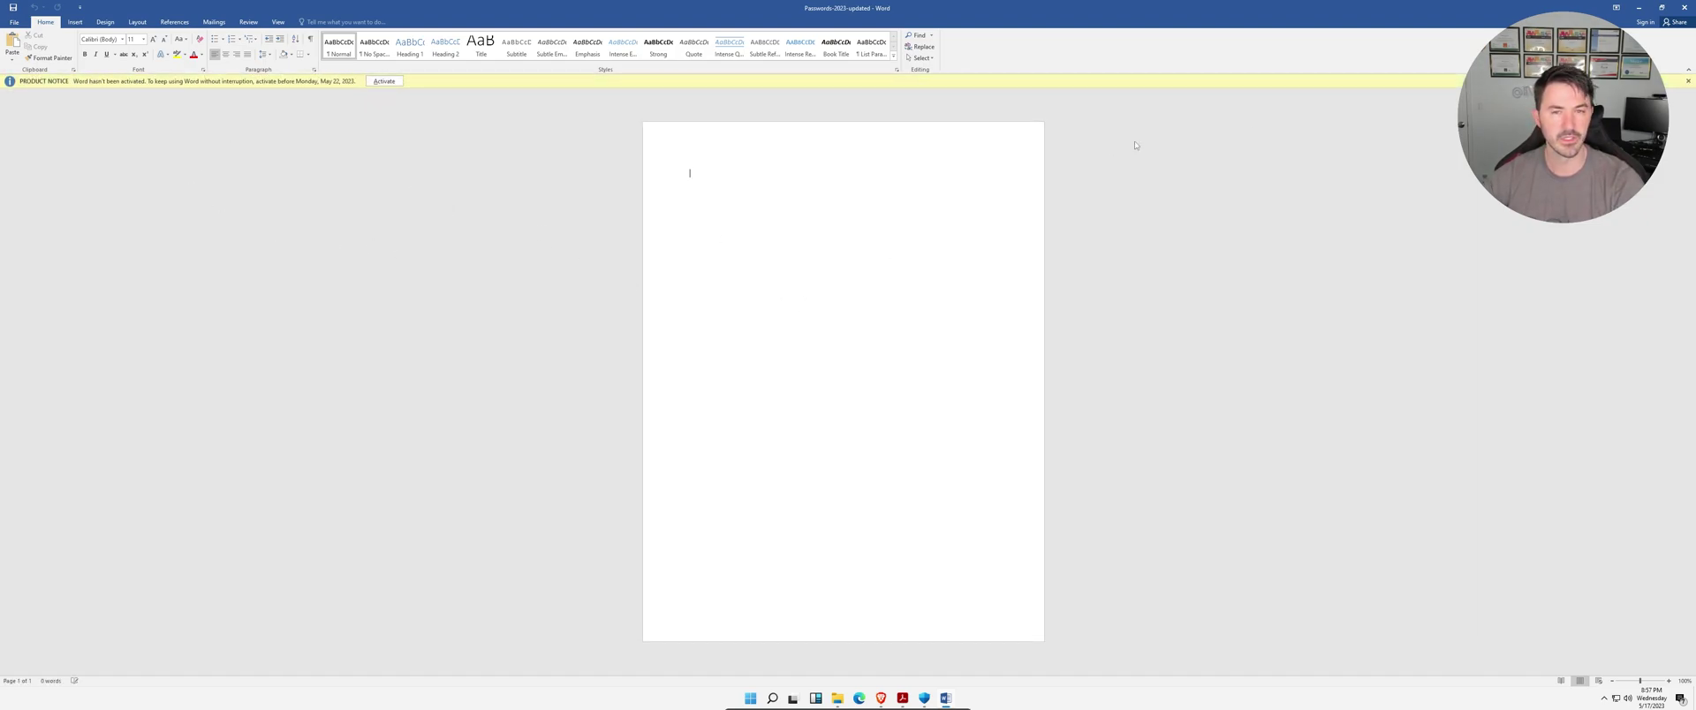
pyautogui.click(1688, 81)
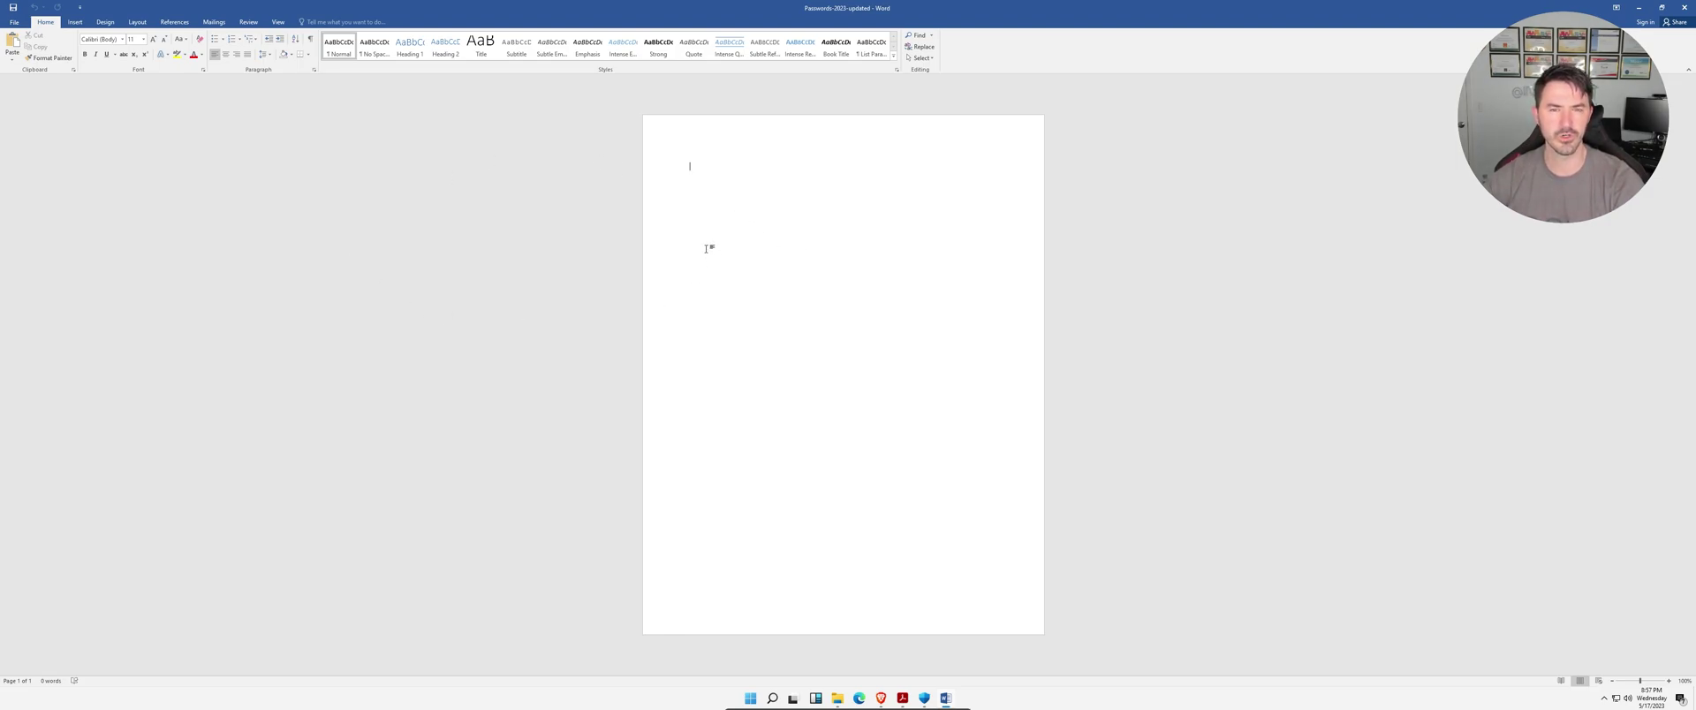
# - Minimize Word, close the folder window, and open the "Your Canarytoken was Triggered" alert email in Gmail
pyautogui.click(1641, 11)
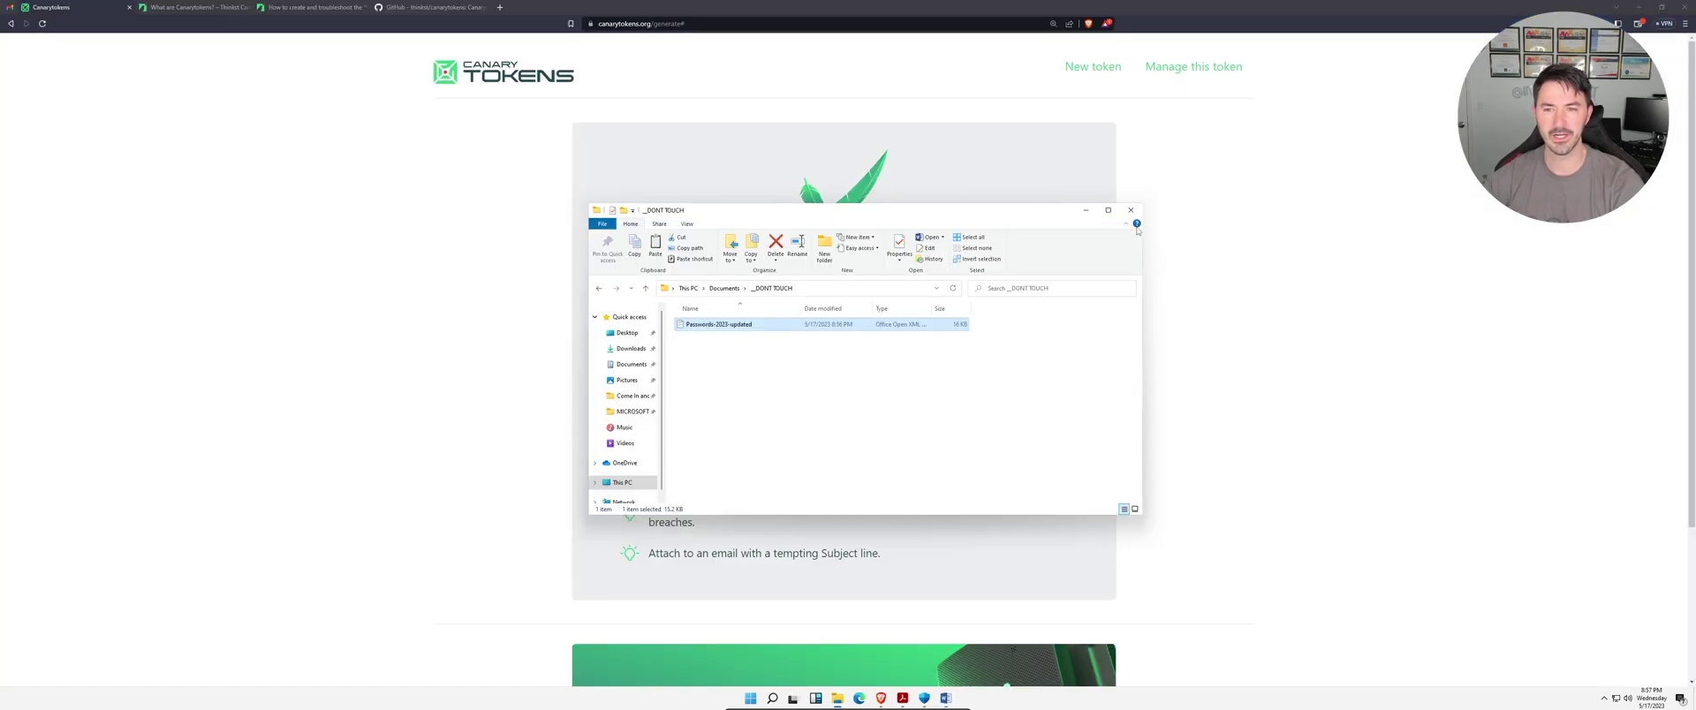
pyautogui.click(1131, 209)
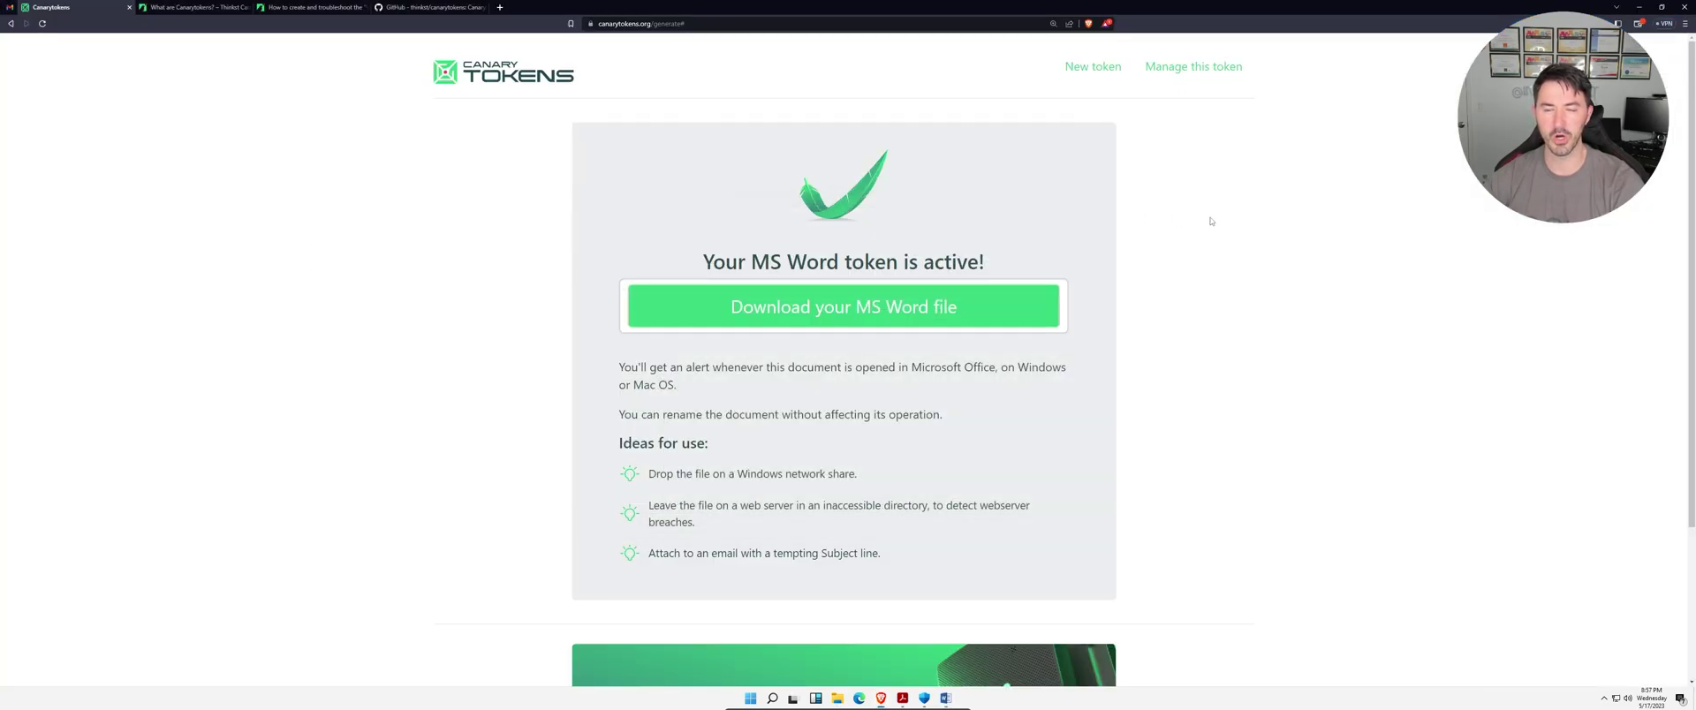
pyautogui.click(8, 9)
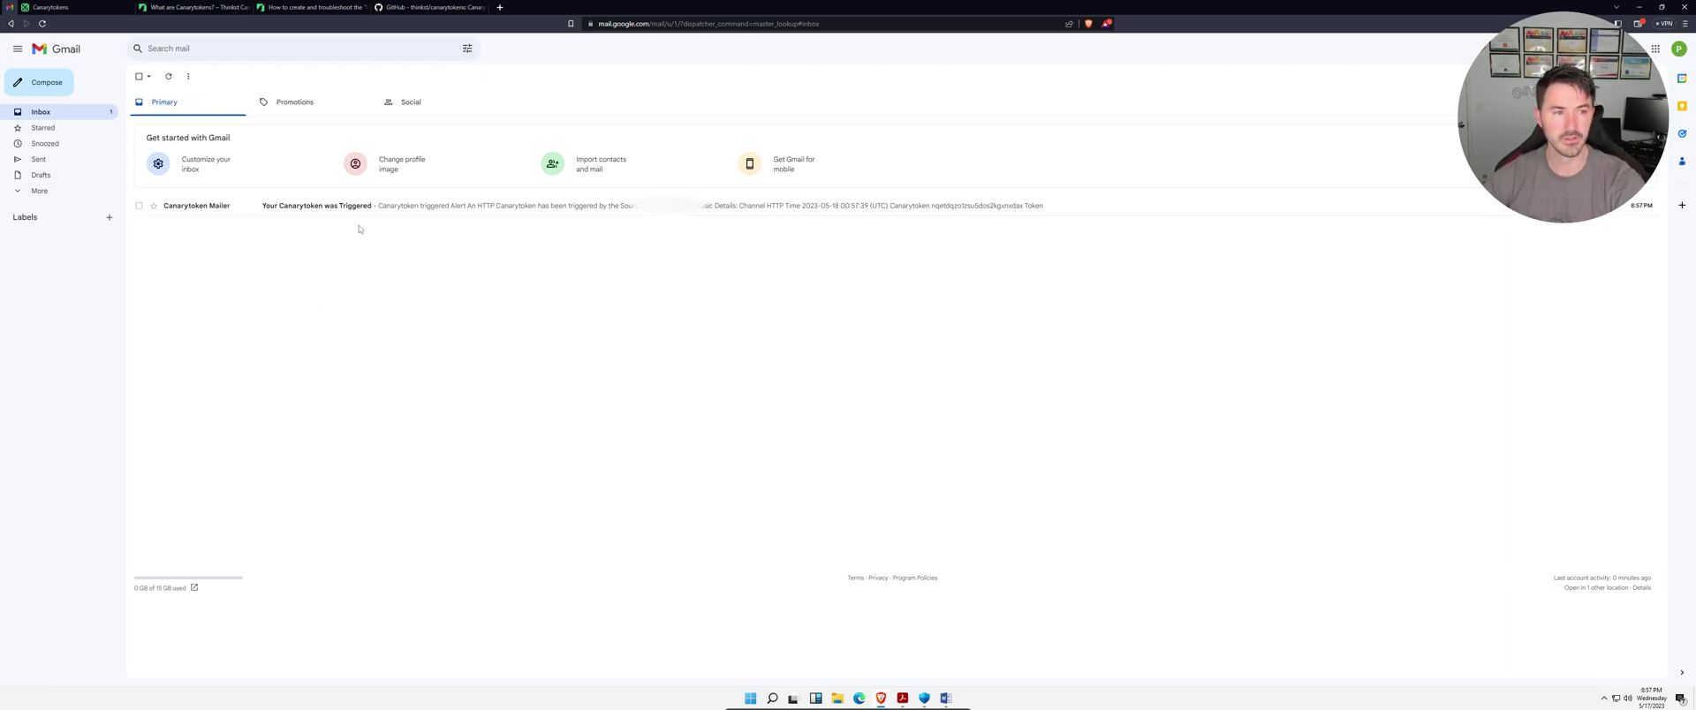
pyautogui.click(297, 213)
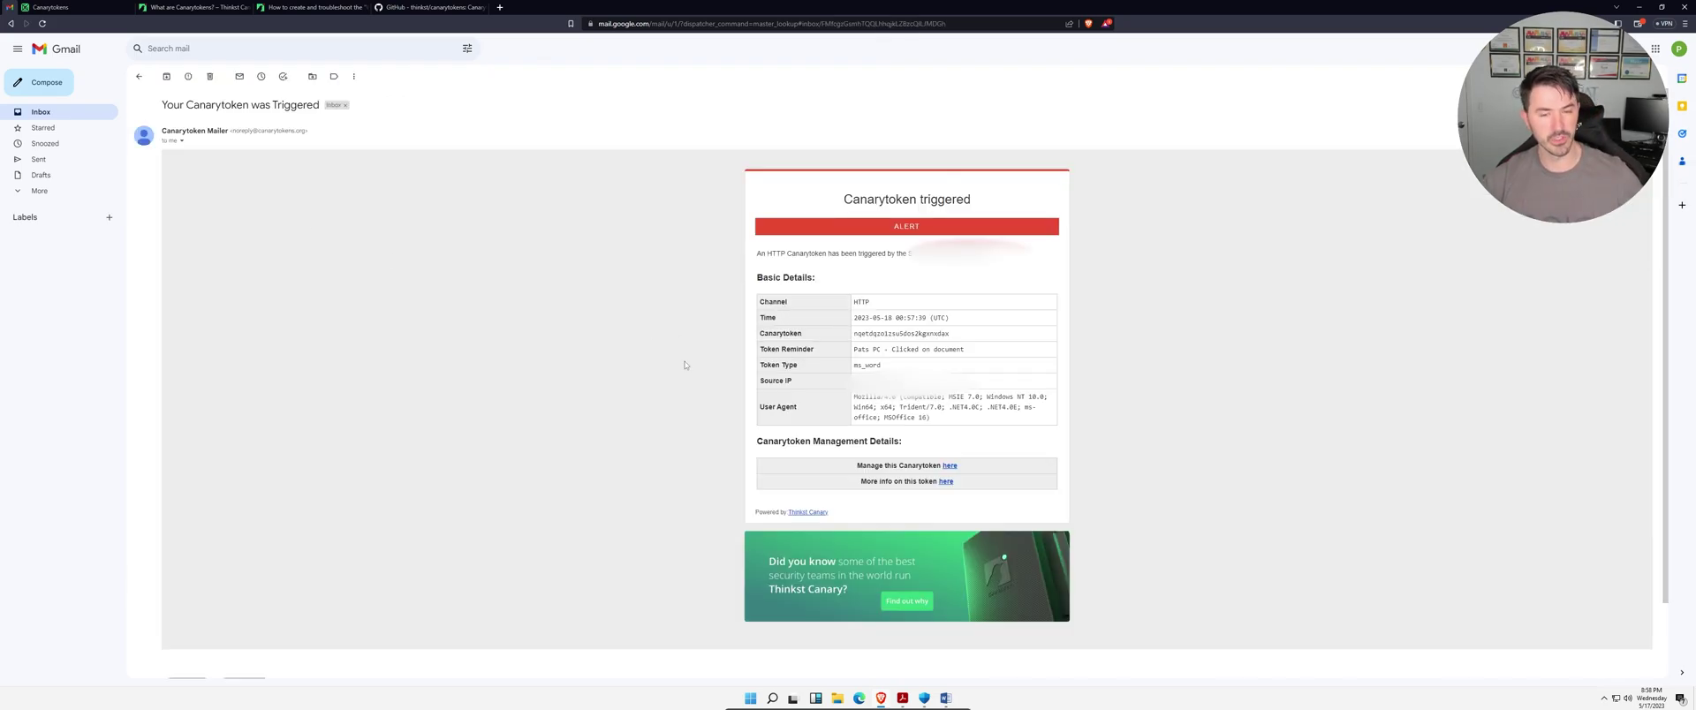
# - Enlarge the alert email and examine its token reminder, token type, source IP and user agent
pyautogui.hotkey('ctrl', '+')
pyautogui.hotkey('ctrl', '+')
pyautogui.scroll(-1, 685, 365)
pyautogui.scroll(-1, 684, 365)
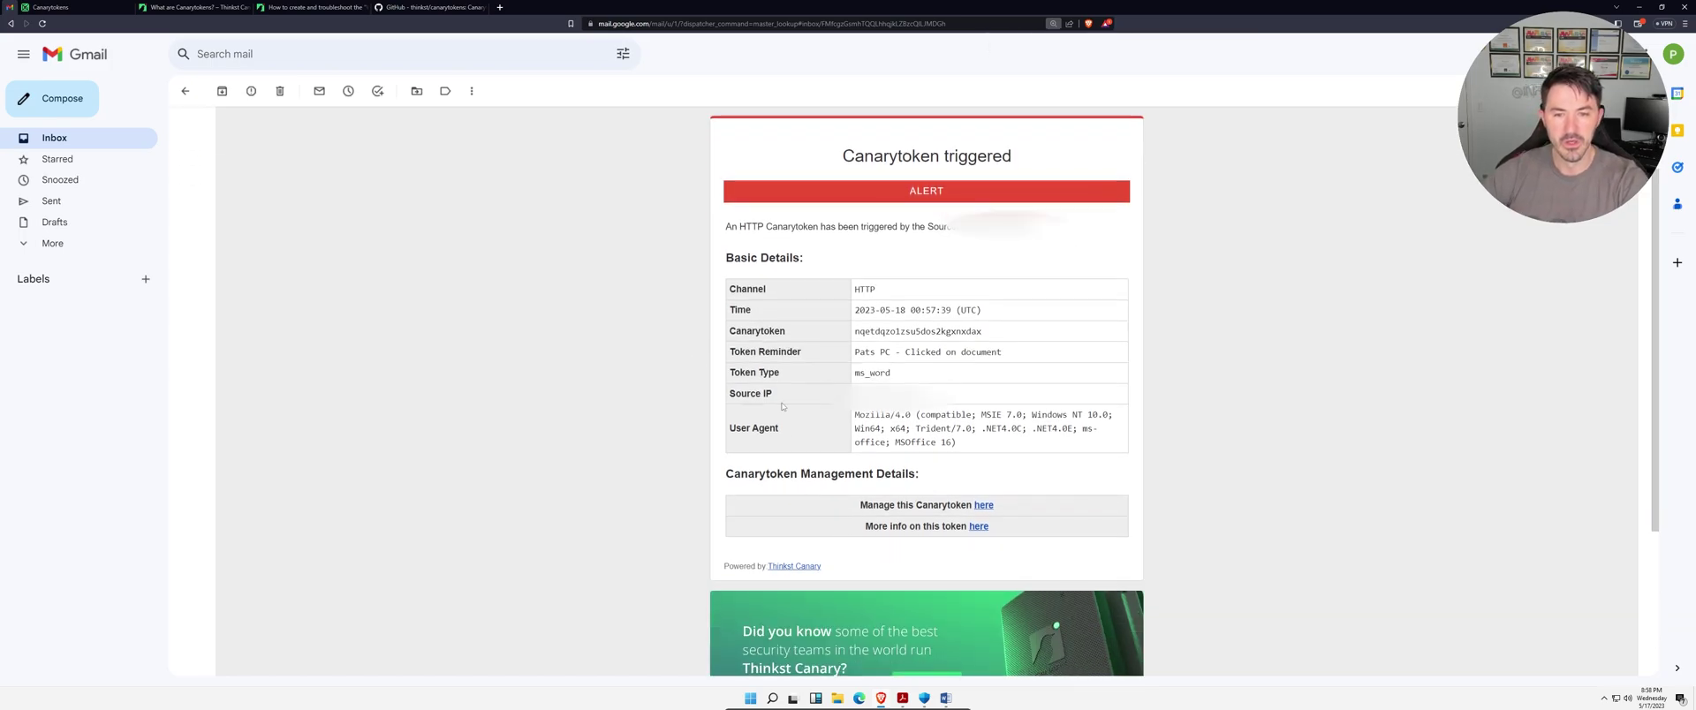
pyautogui.moveTo(781, 353); pyautogui.dragTo(824, 373)
pyautogui.click(990, 362)
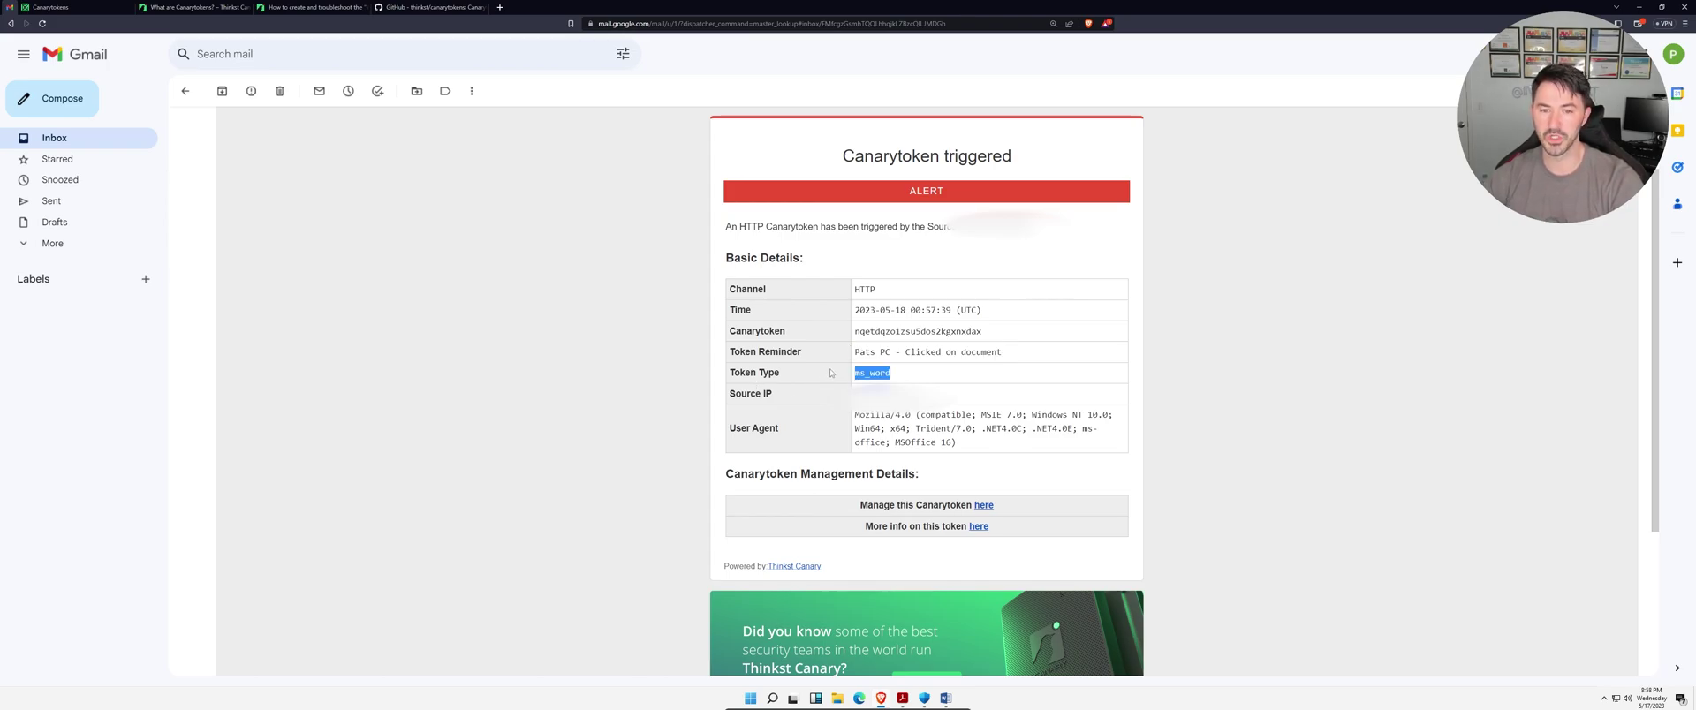
pyautogui.moveTo(927, 394); pyautogui.dragTo(846, 394)
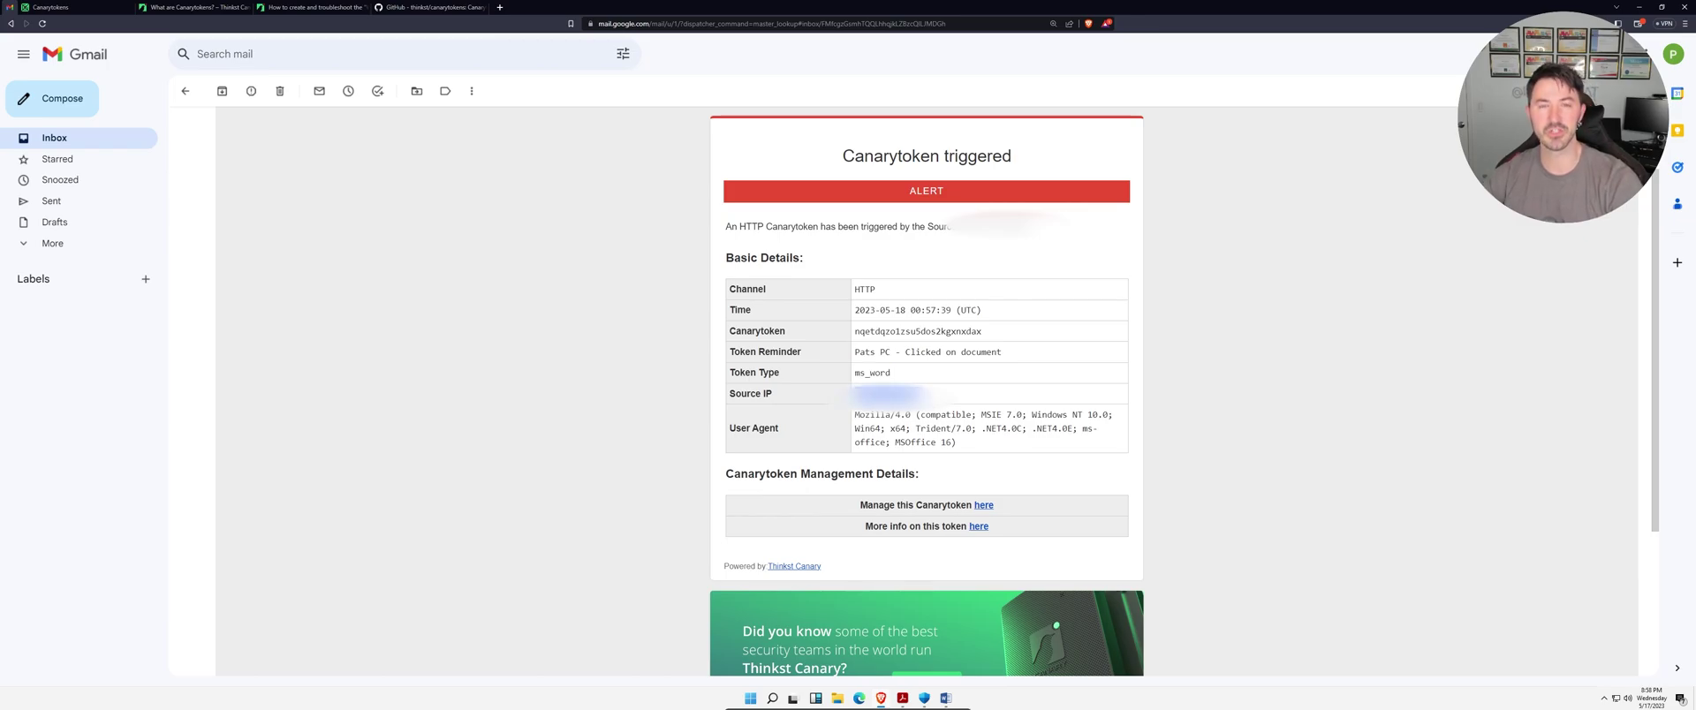
pyautogui.moveTo(1044, 227); pyautogui.dragTo(952, 227)
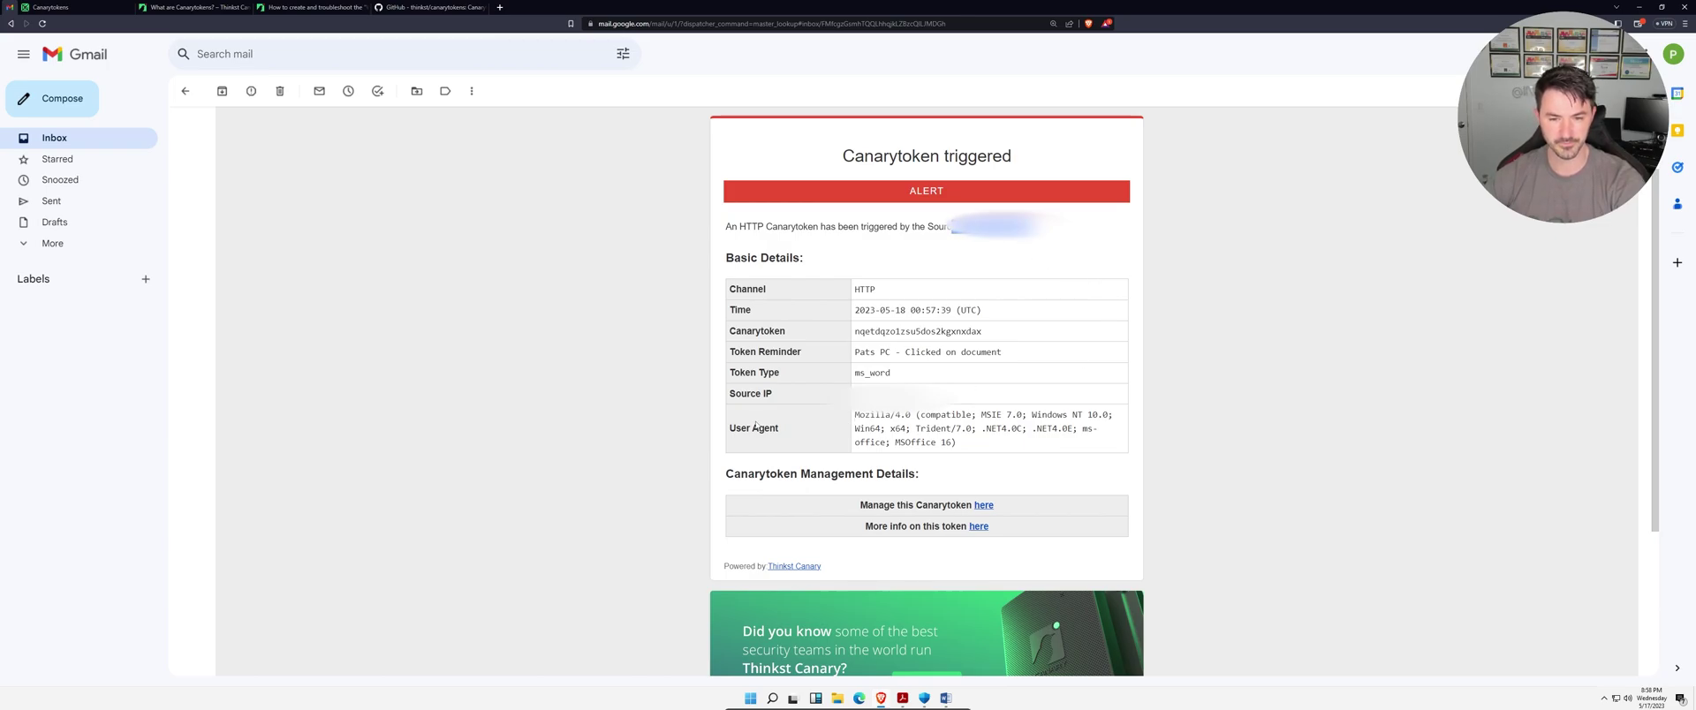
pyautogui.click(849, 419)
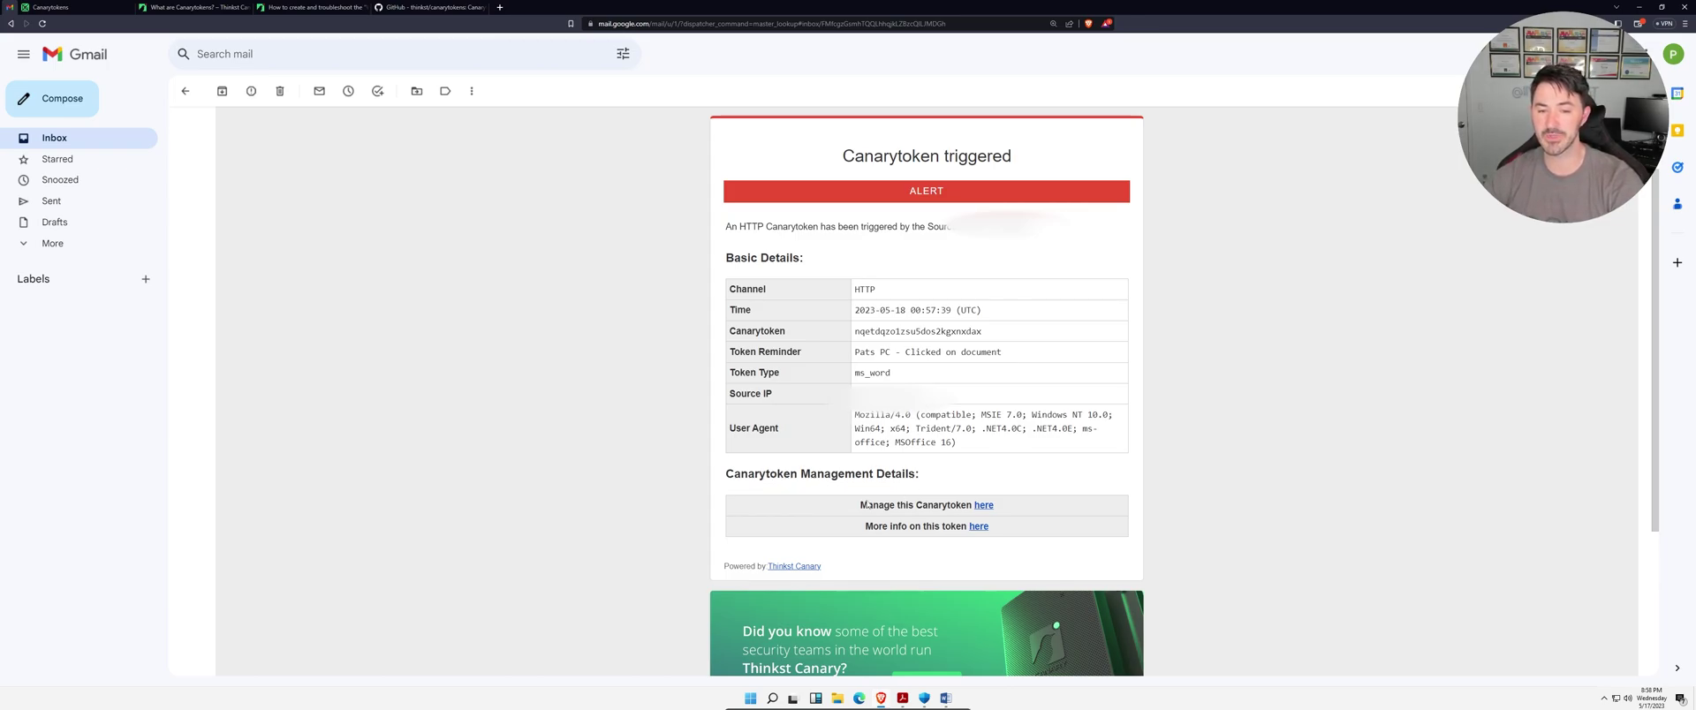
# - Open the token's history through the manage link in the alert email and expand the HTTP incident in the Incident List
pyautogui.click(982, 506)
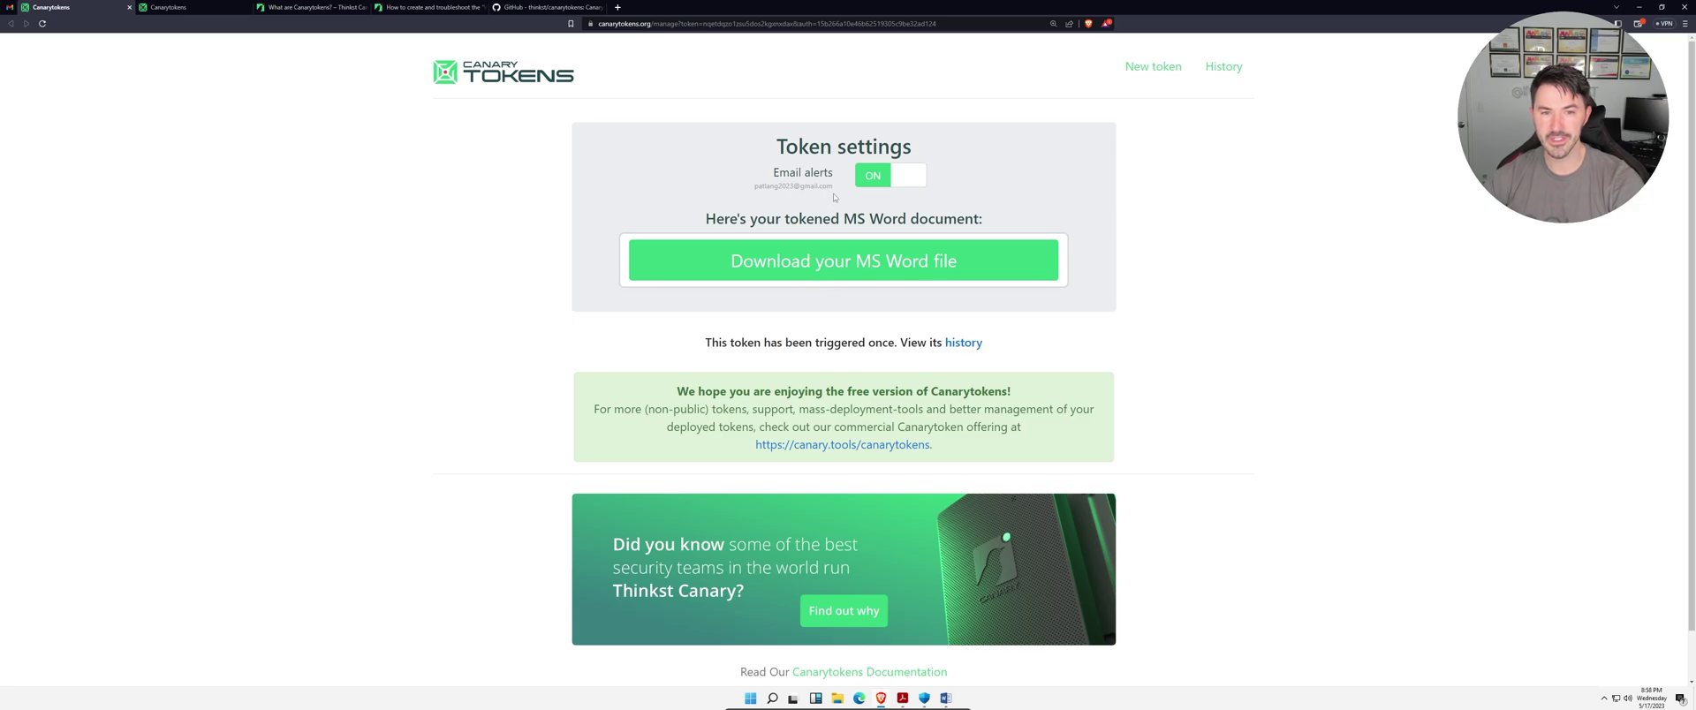
pyautogui.click(962, 344)
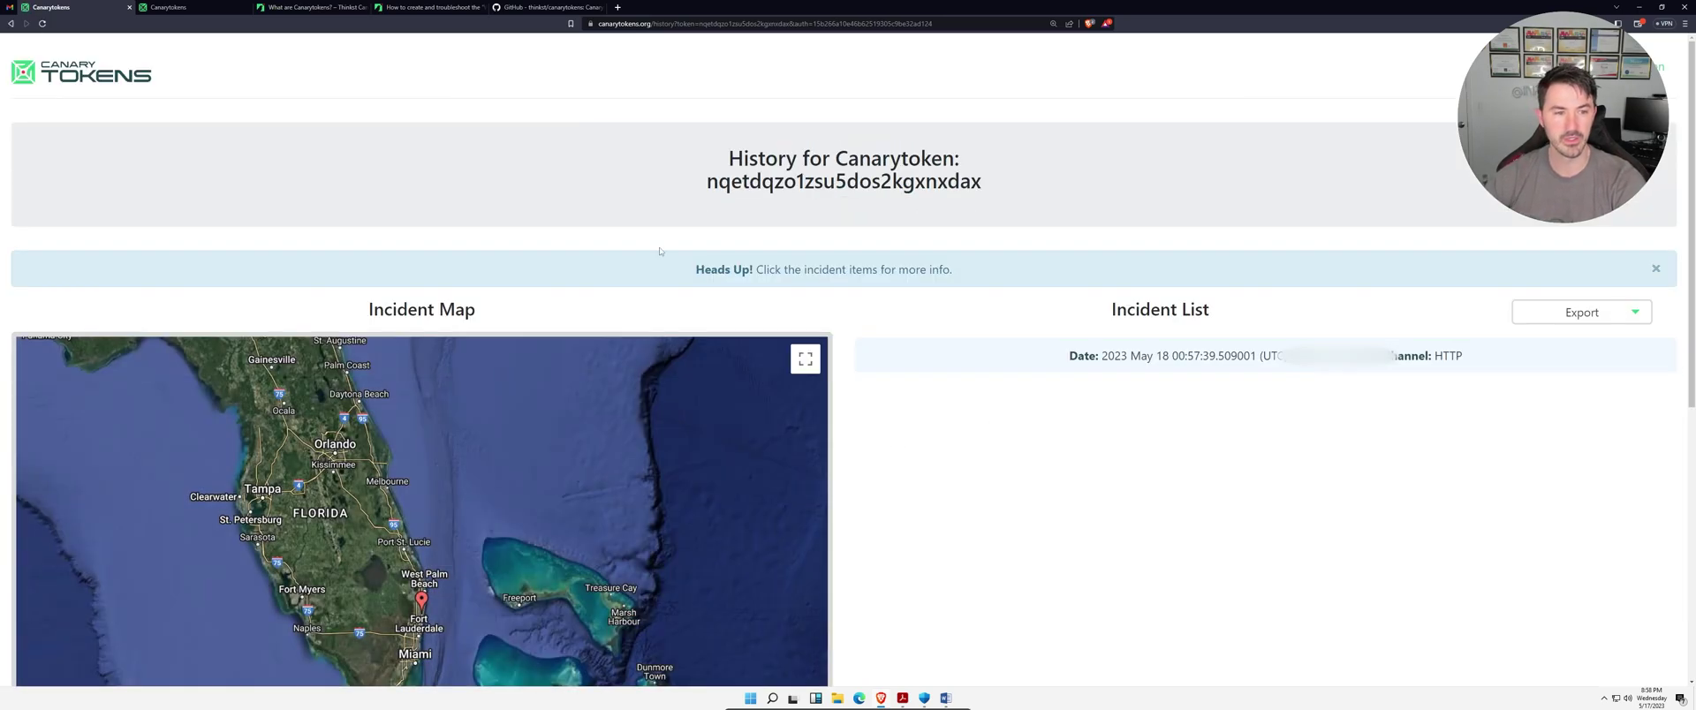
pyautogui.scroll(-1, 1173, 424)
pyautogui.scroll(-2, 1173, 424)
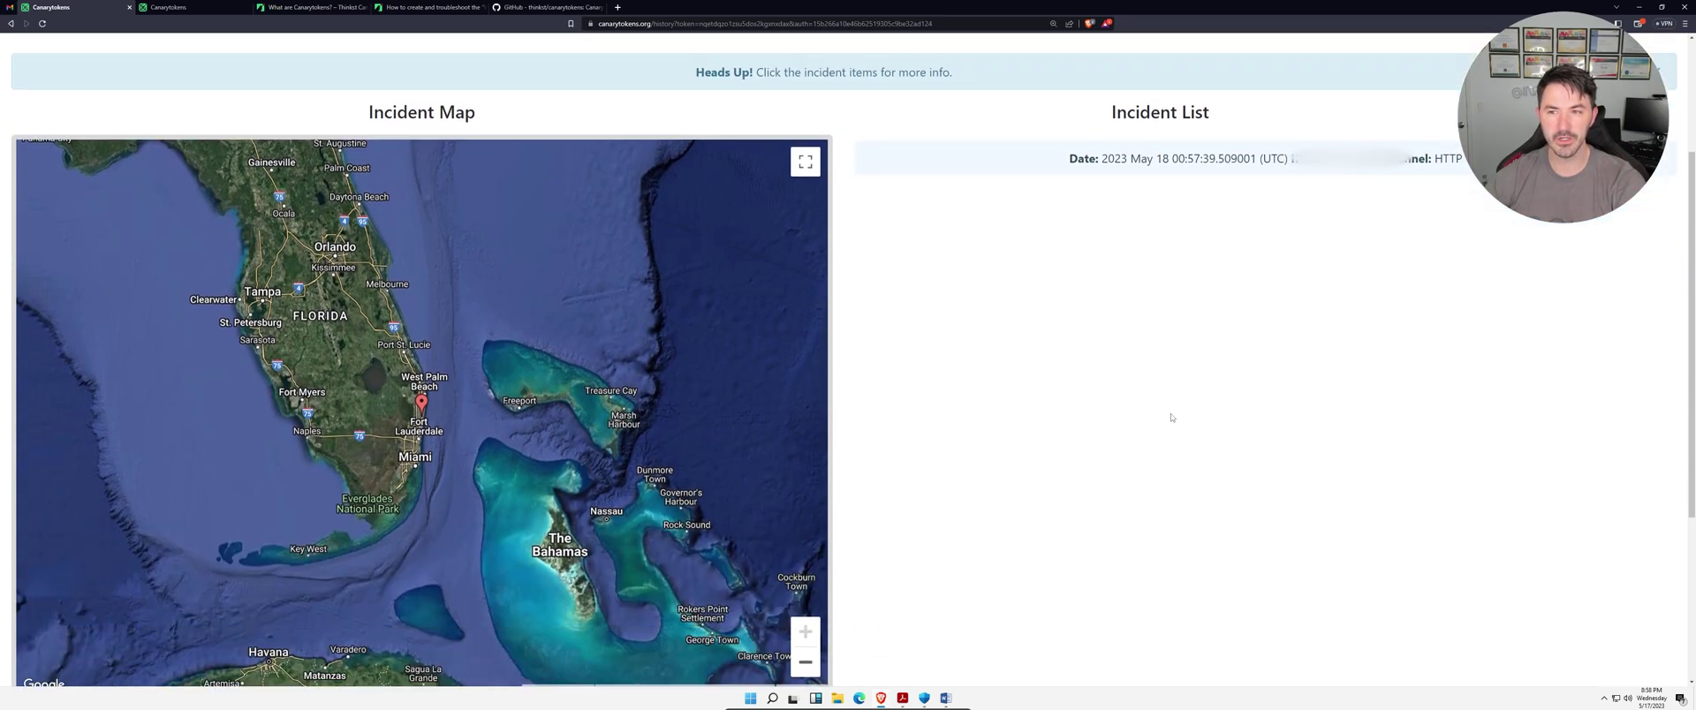
pyautogui.moveTo(1303, 163); pyautogui.dragTo(1385, 170)
pyautogui.click(1384, 170)
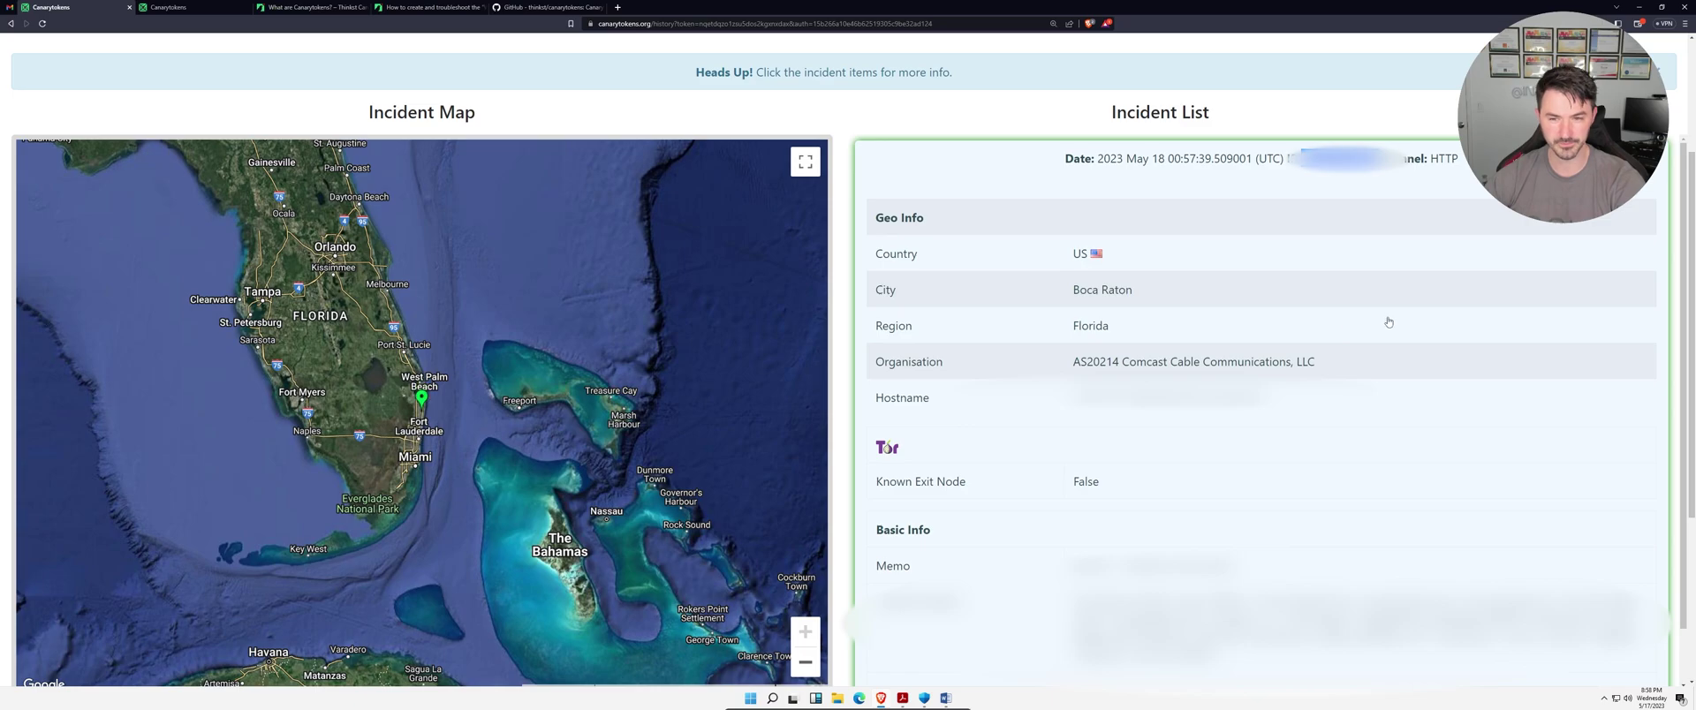
# - Examine the incident's geo info, hostname, Tor exit node status and basic info, including the memo and request headers
pyautogui.scroll(-1, 1391, 322)
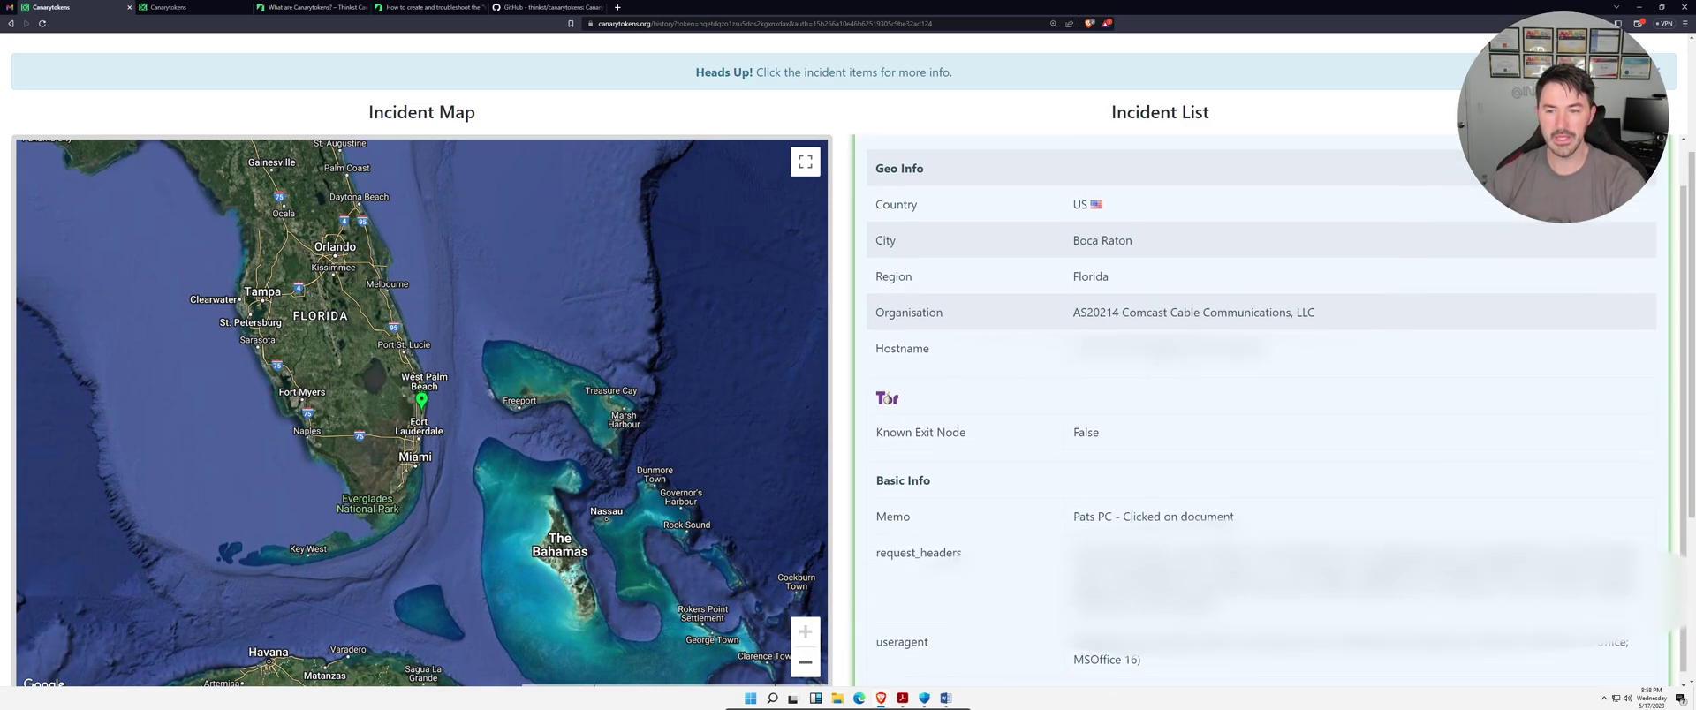
pyautogui.moveTo(1068, 350); pyautogui.dragTo(1272, 352)
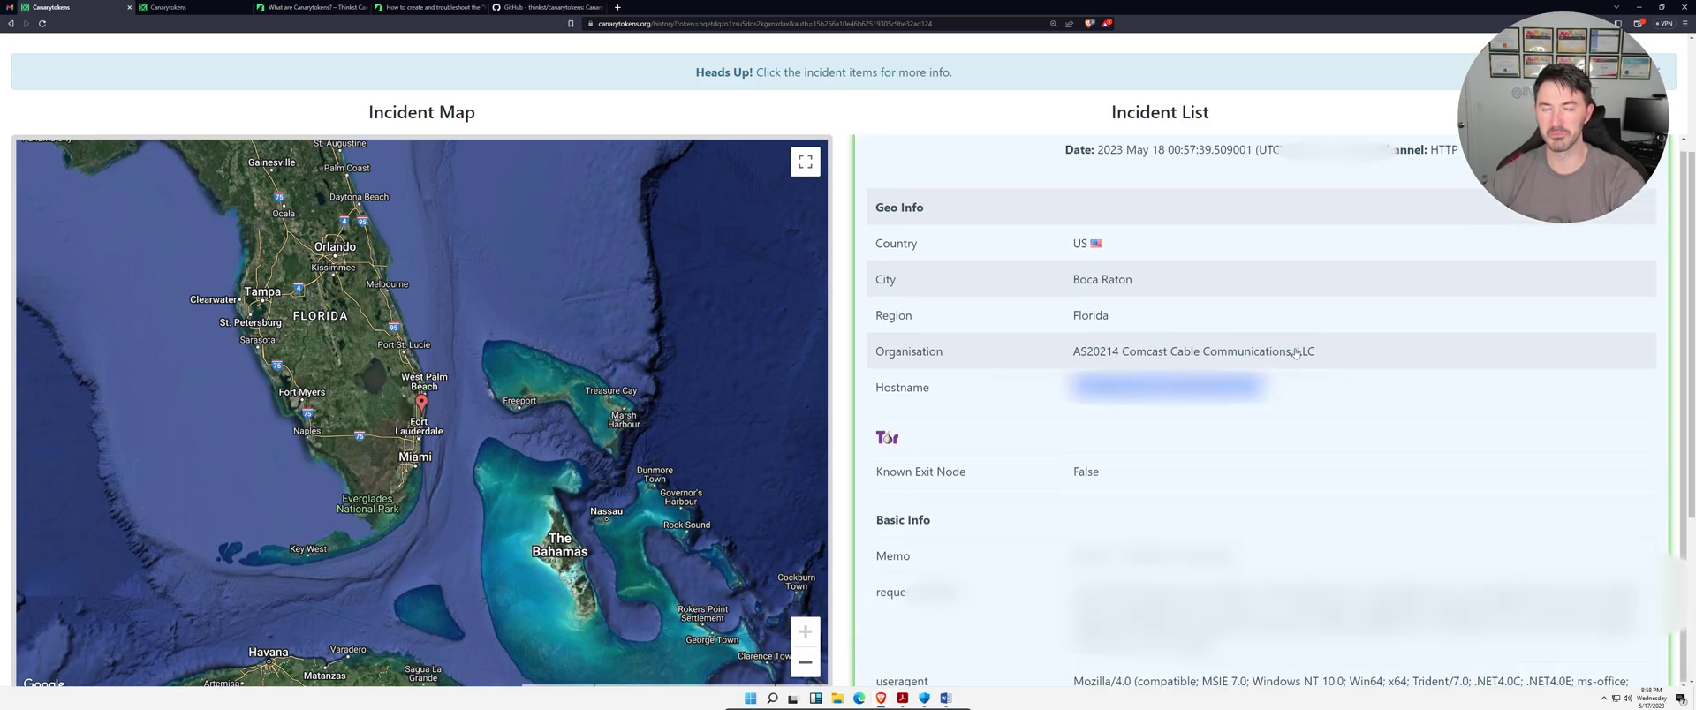
pyautogui.click(1291, 380)
pyautogui.click(1263, 163)
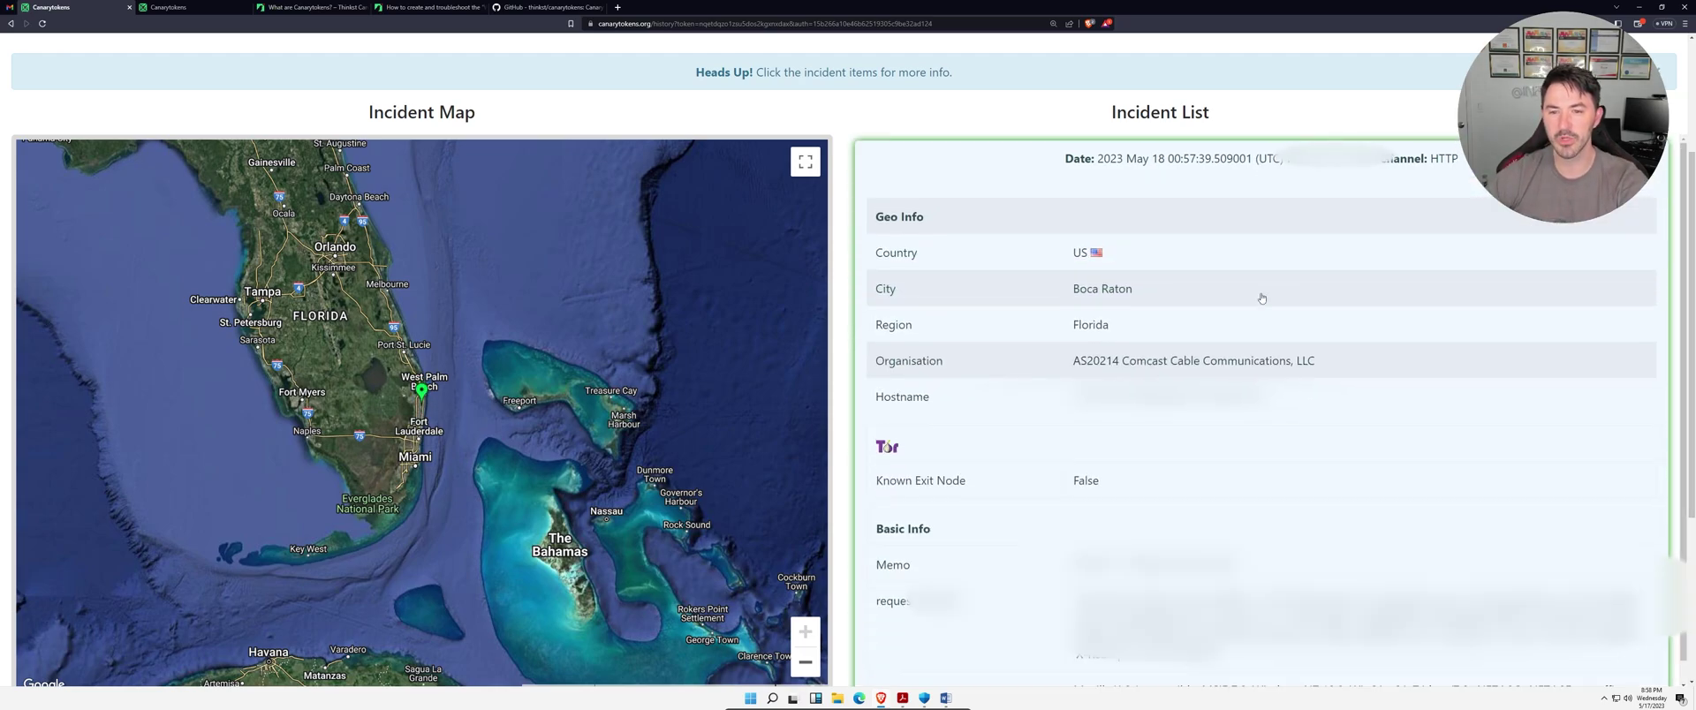
pyautogui.scroll(-1, 1189, 437)
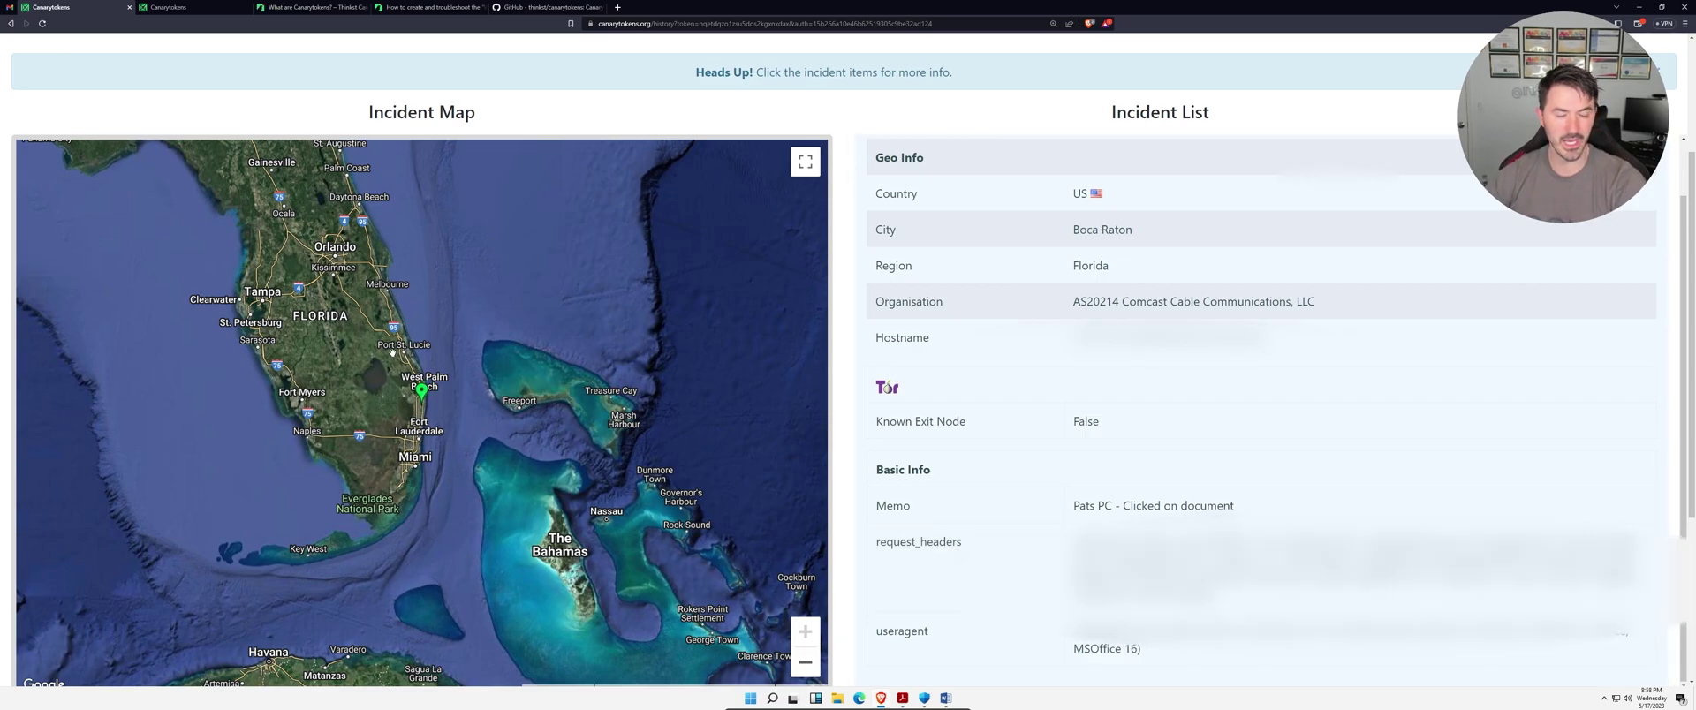
pyautogui.scroll(1, 392, 352)
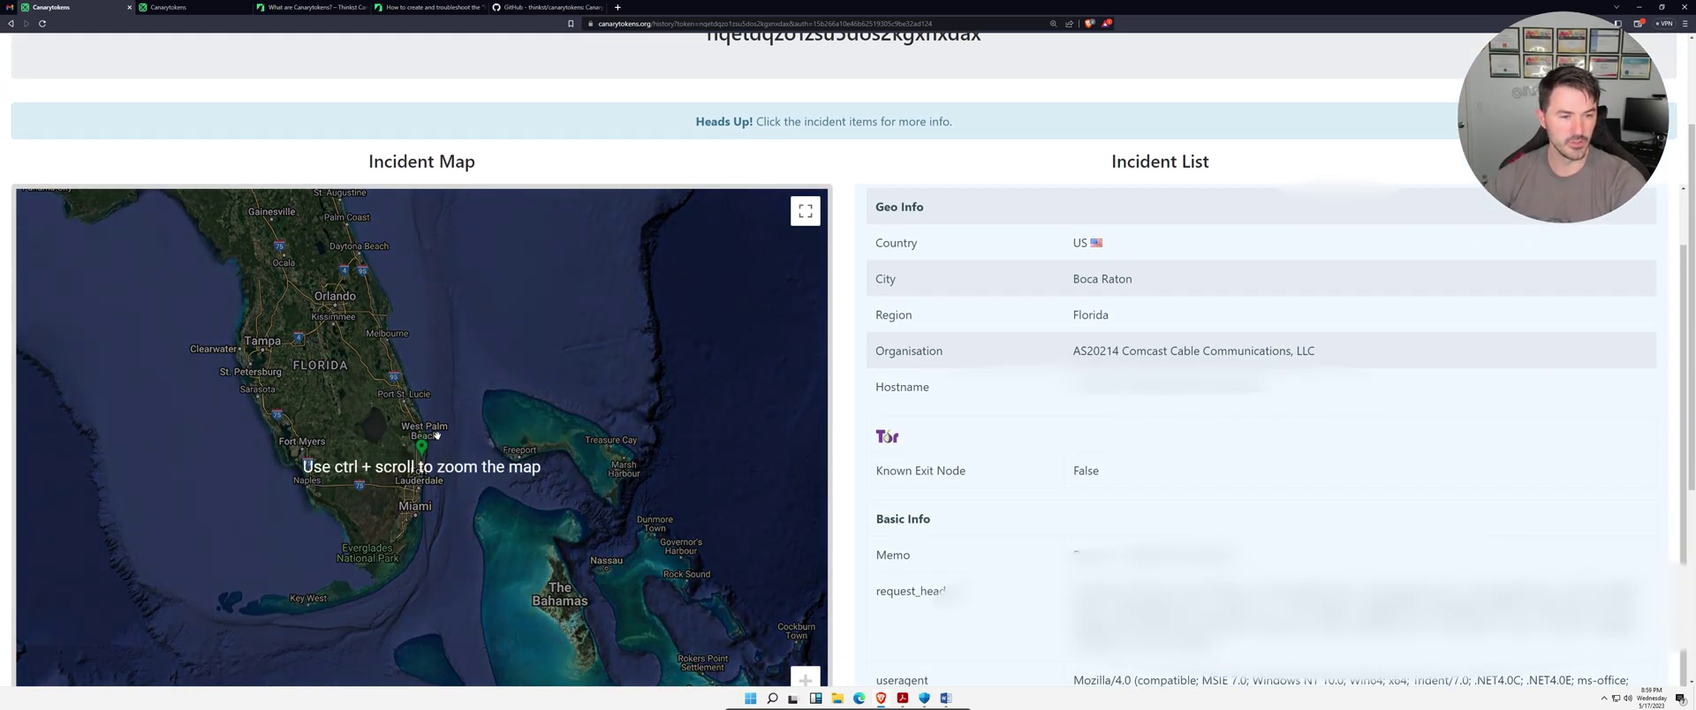
# - View the details of the incident's marker on the Incident Map, then dismiss them
pyautogui.click(423, 447)
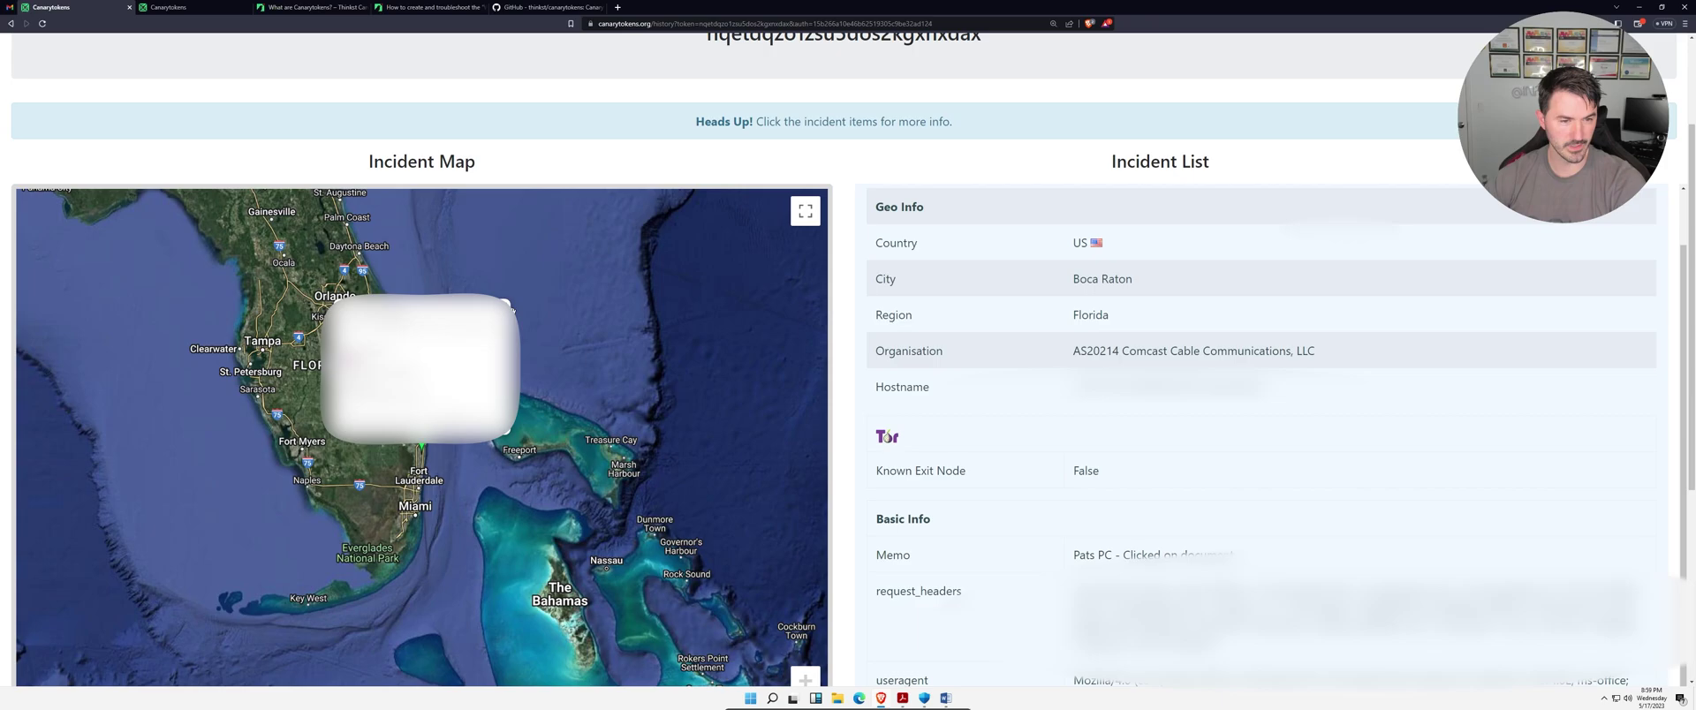
pyautogui.click(538, 380)
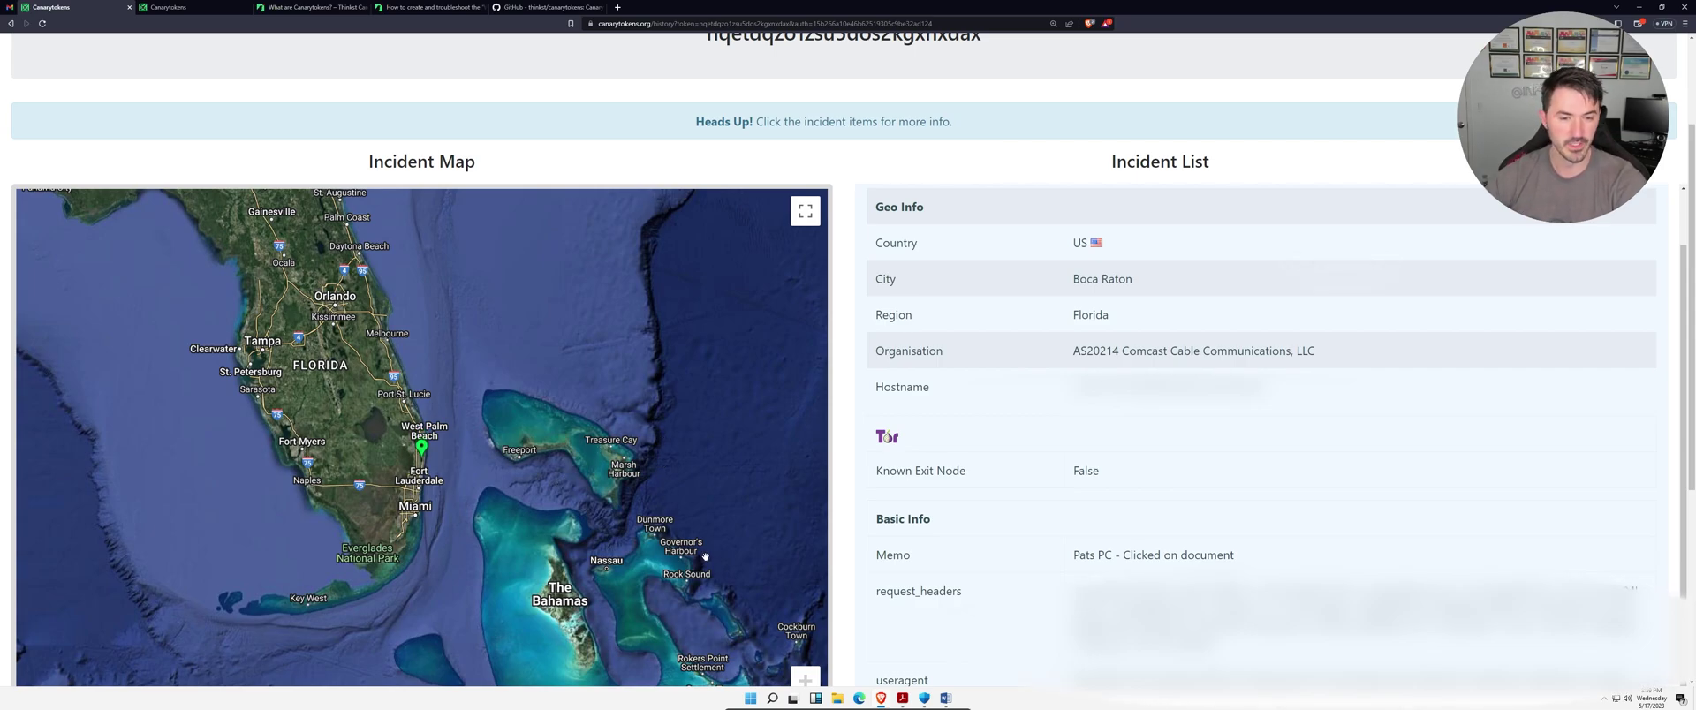
pyautogui.scroll(1, 720, 531)
pyautogui.scroll(1, 907, 515)
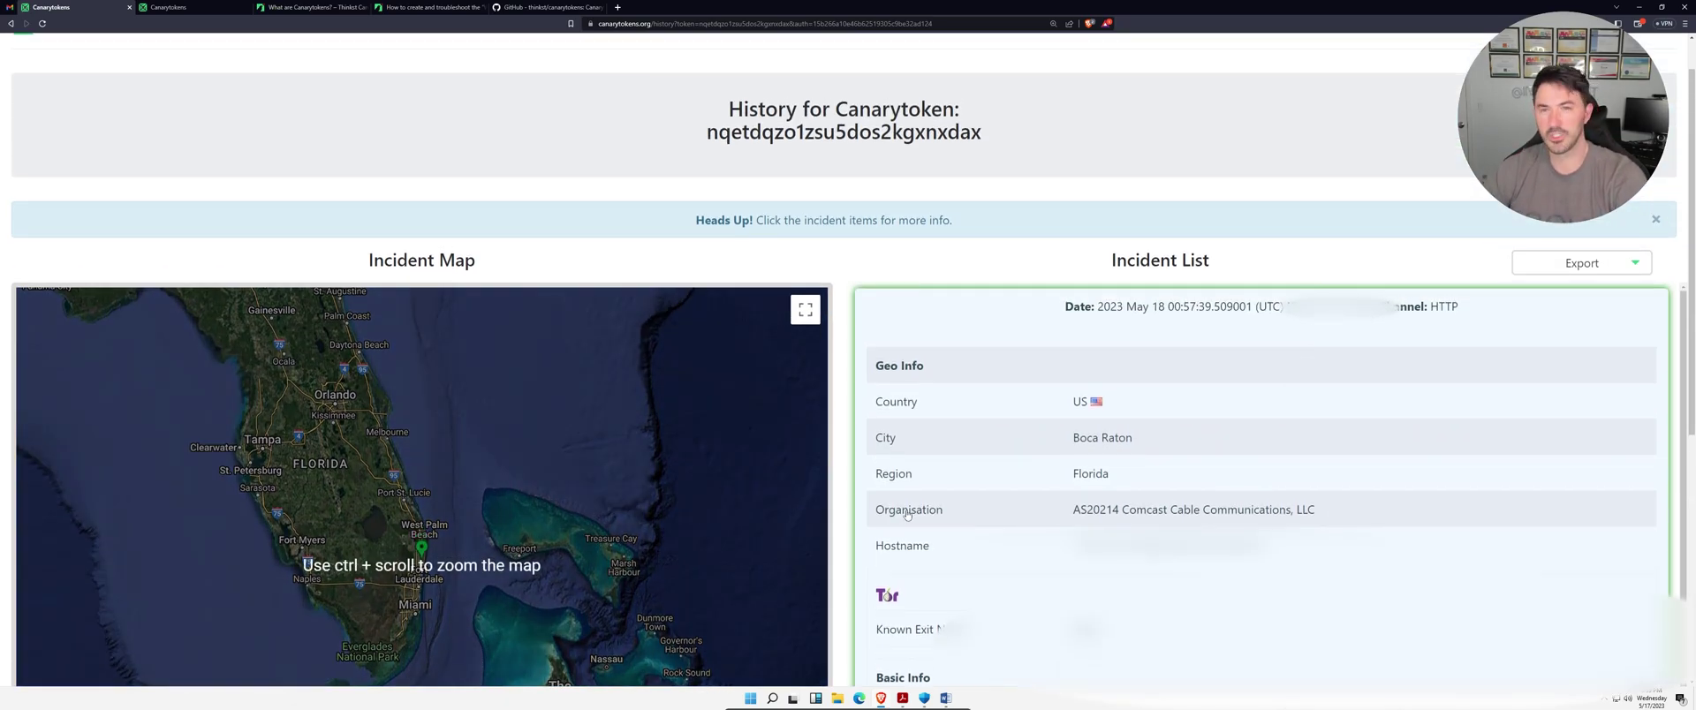
# - Dismiss the Heads Up notice on the Canarytoken history page and close that page to return to the alert email
pyautogui.click(1655, 220)
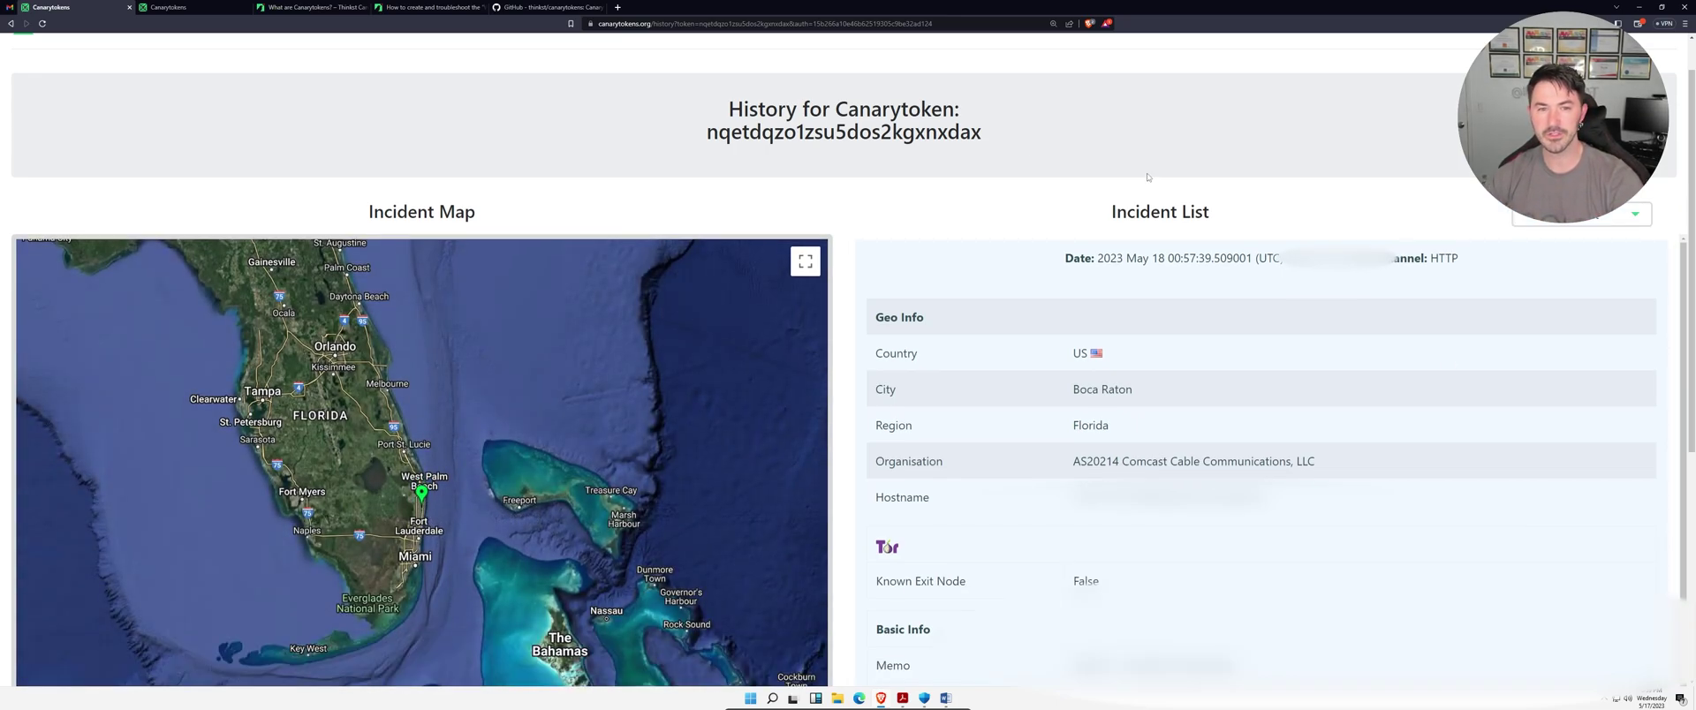
pyautogui.click(131, 8)
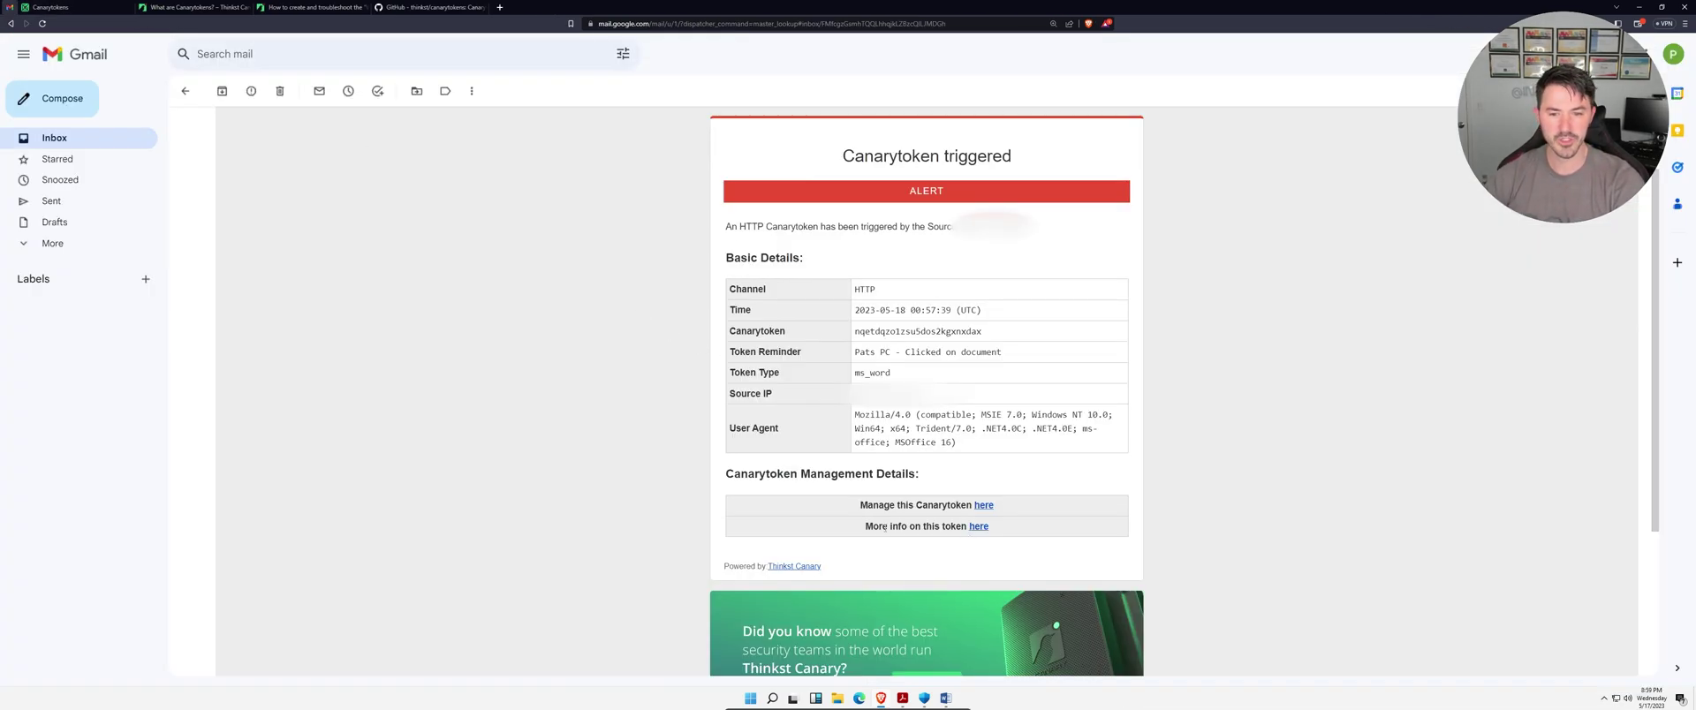
# - Open the alert email's more info link, highlight the token's history heading, then close the page and return to the Gmail inbox
pyautogui.click(977, 528)
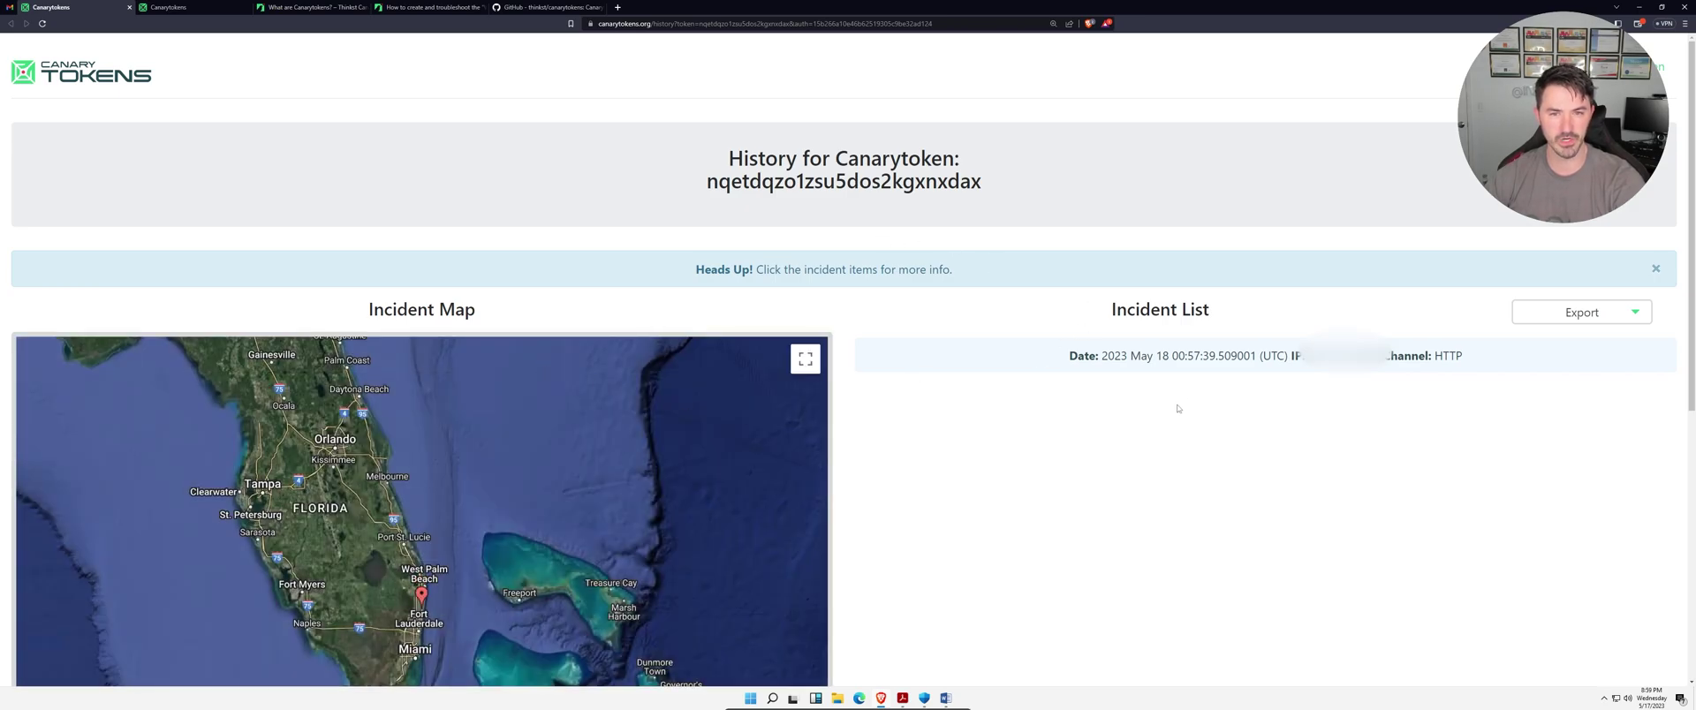
pyautogui.moveTo(1008, 188); pyautogui.dragTo(671, 164)
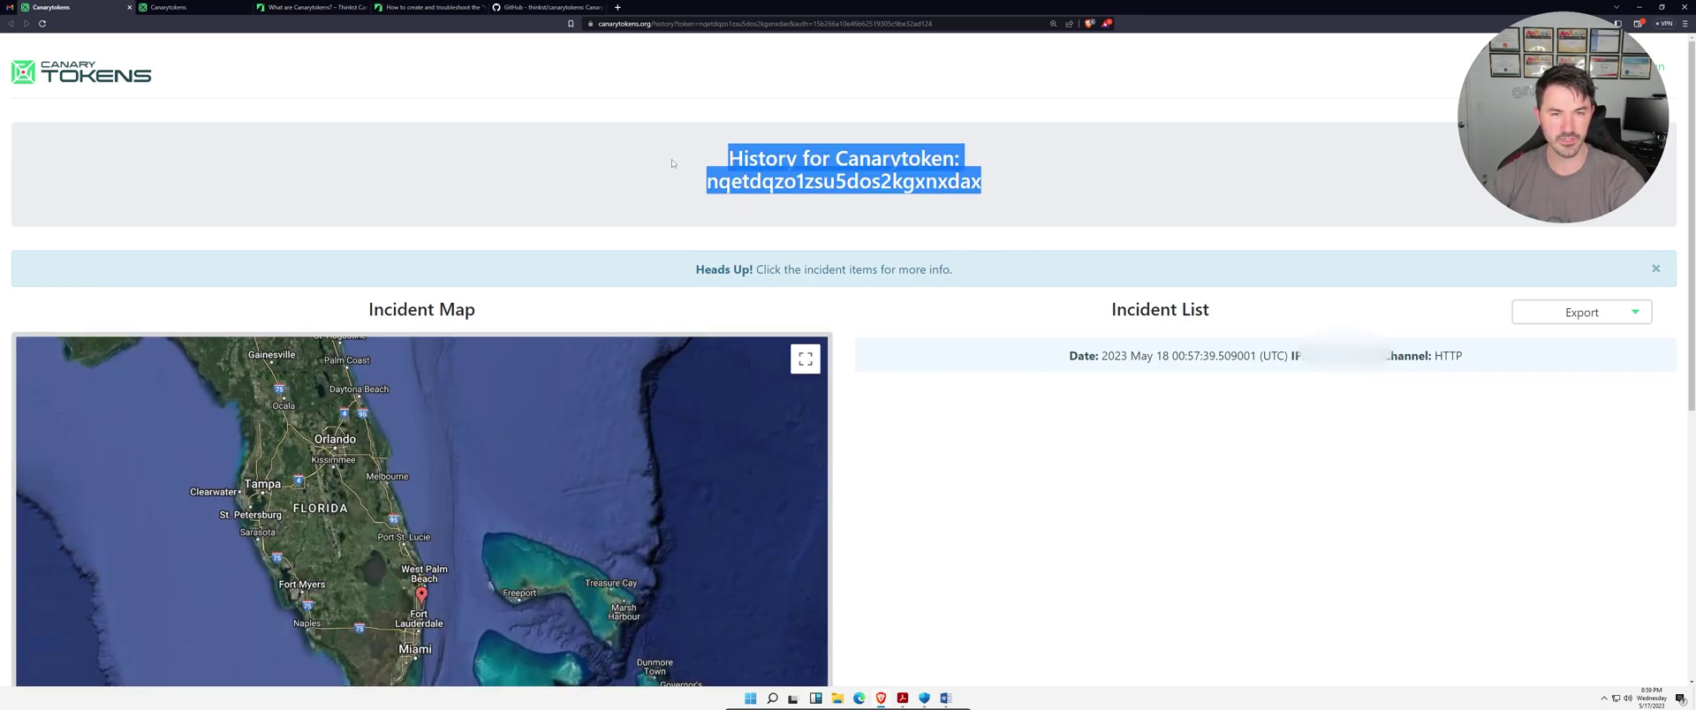
pyautogui.click(129, 9)
pyautogui.click(89, 139)
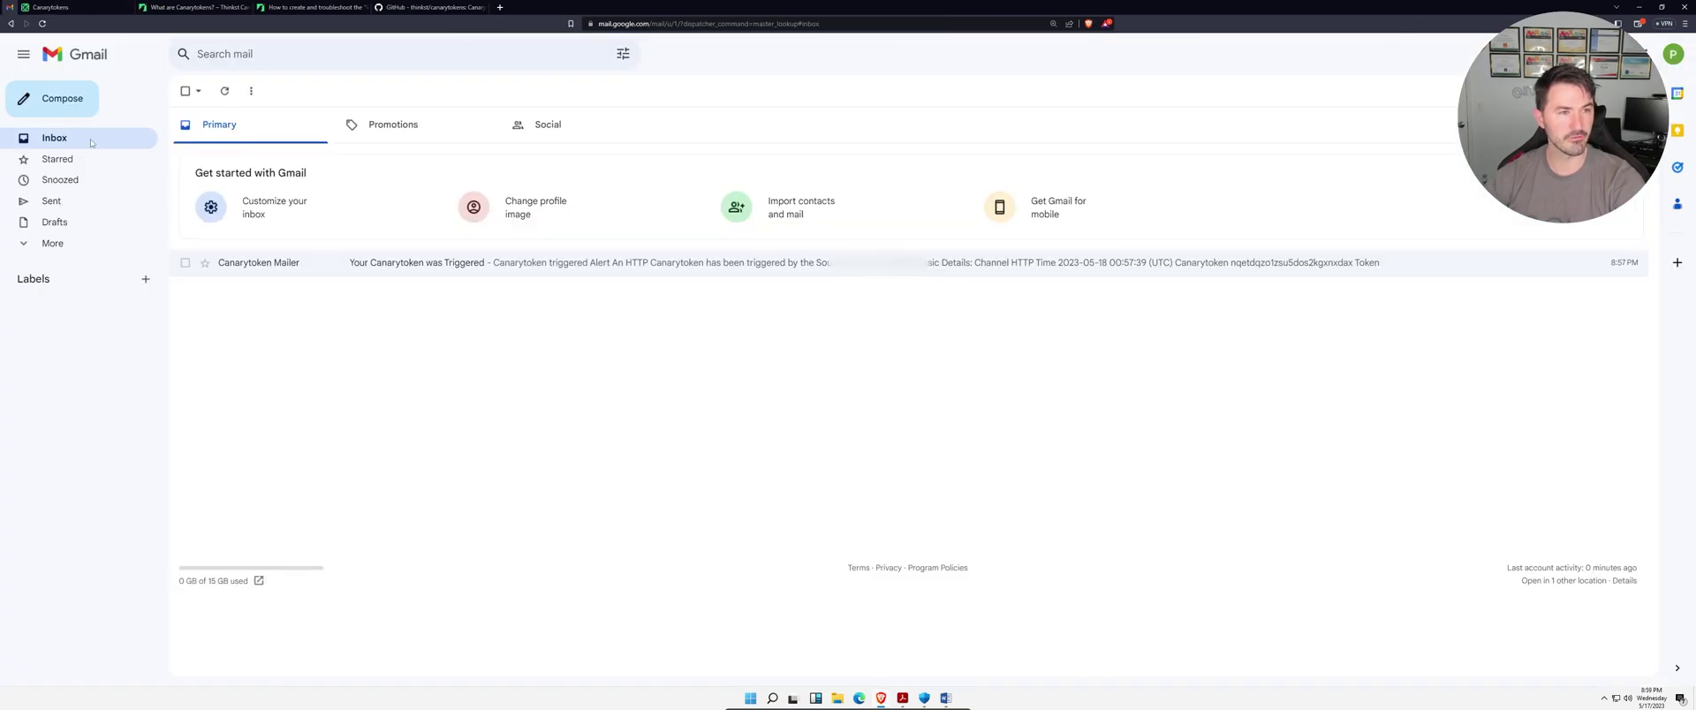
# - Switch to the thinkst/canarytokens GitHub repository, enlarge the page, and look through its file list down to the README
pyautogui.click(314, 7)
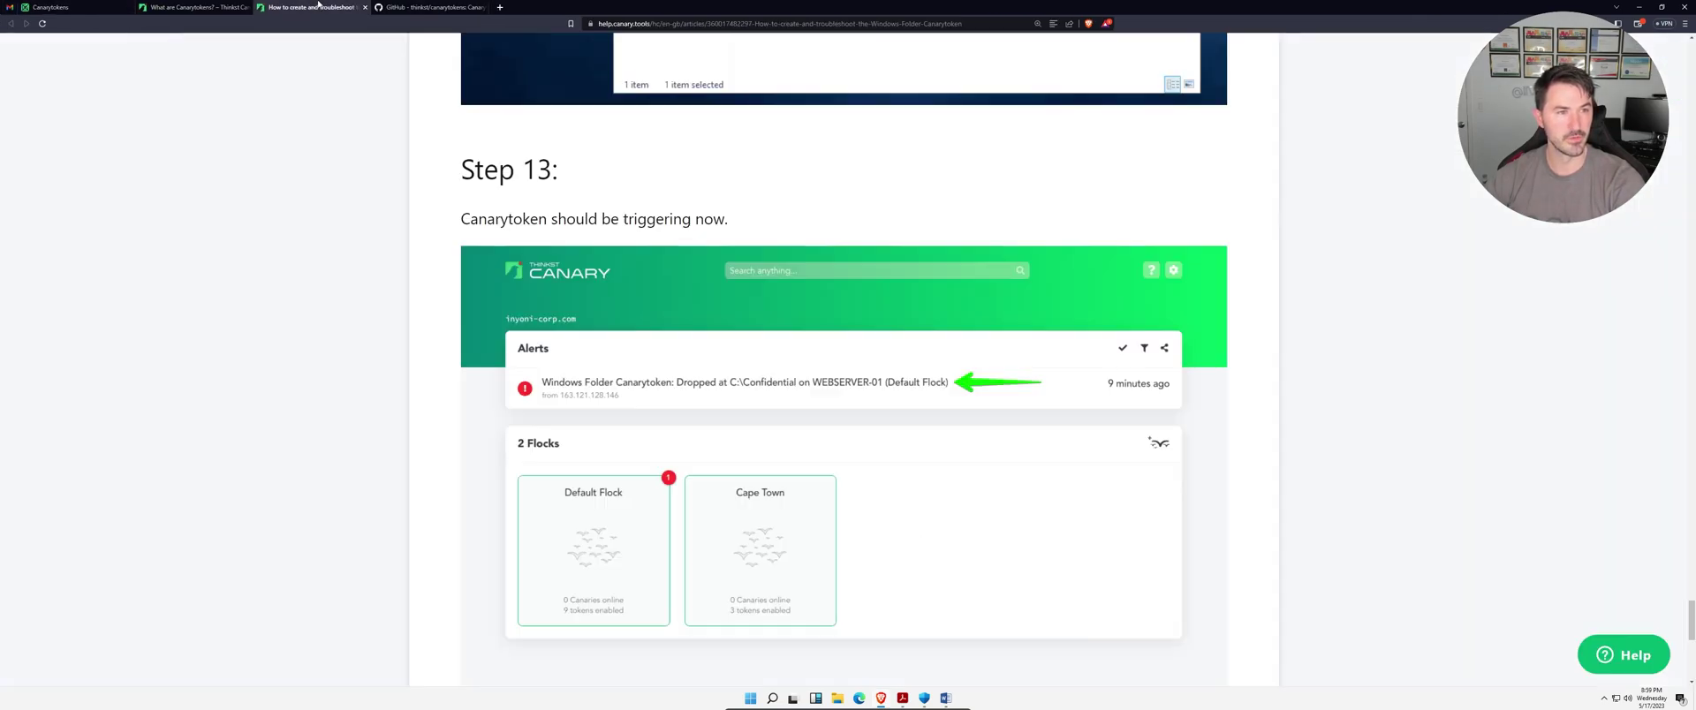
pyautogui.click(410, 8)
pyautogui.hotkey('ctrl', '+')
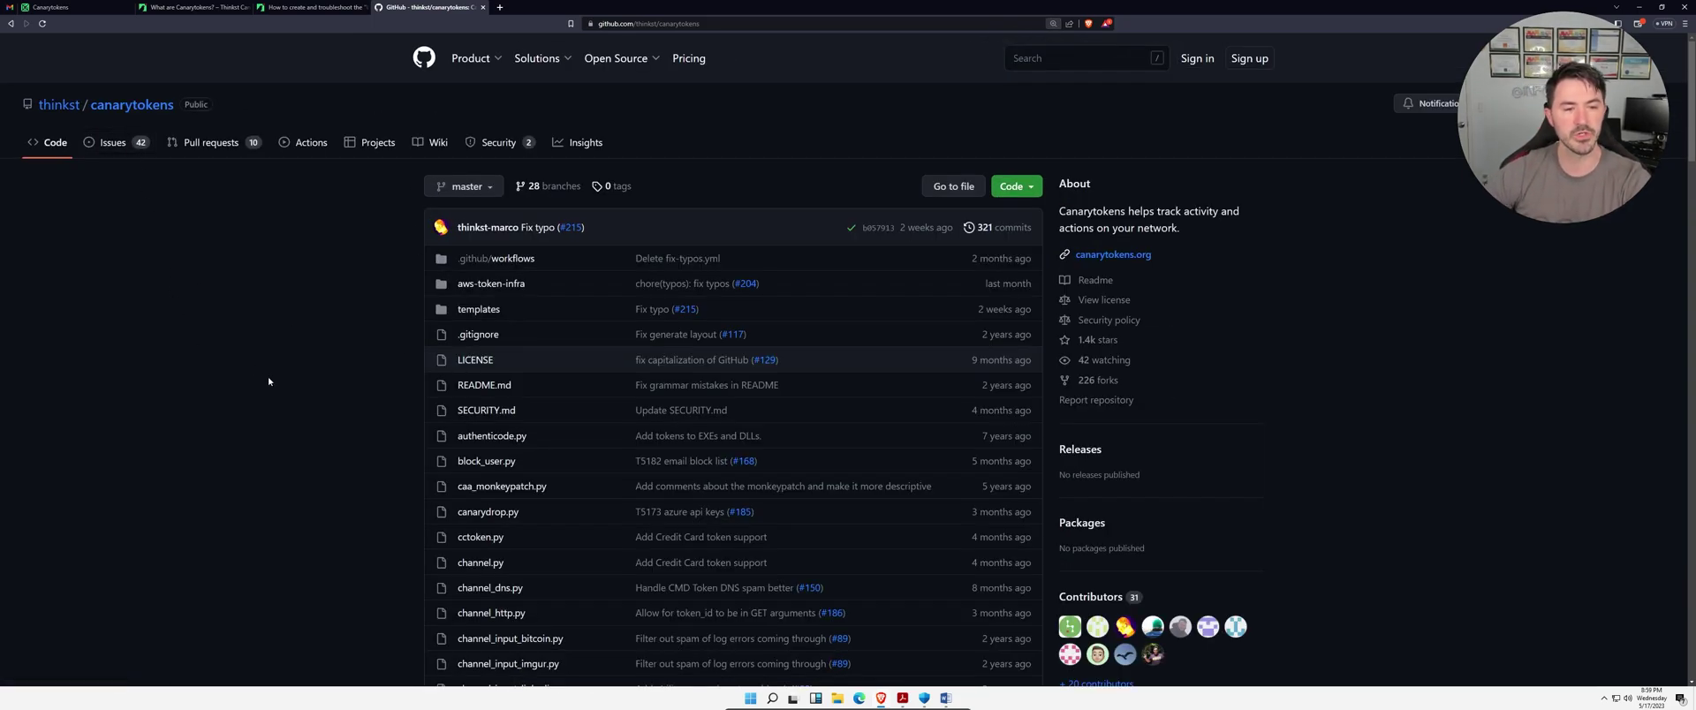
pyautogui.scroll(-1, 281, 383)
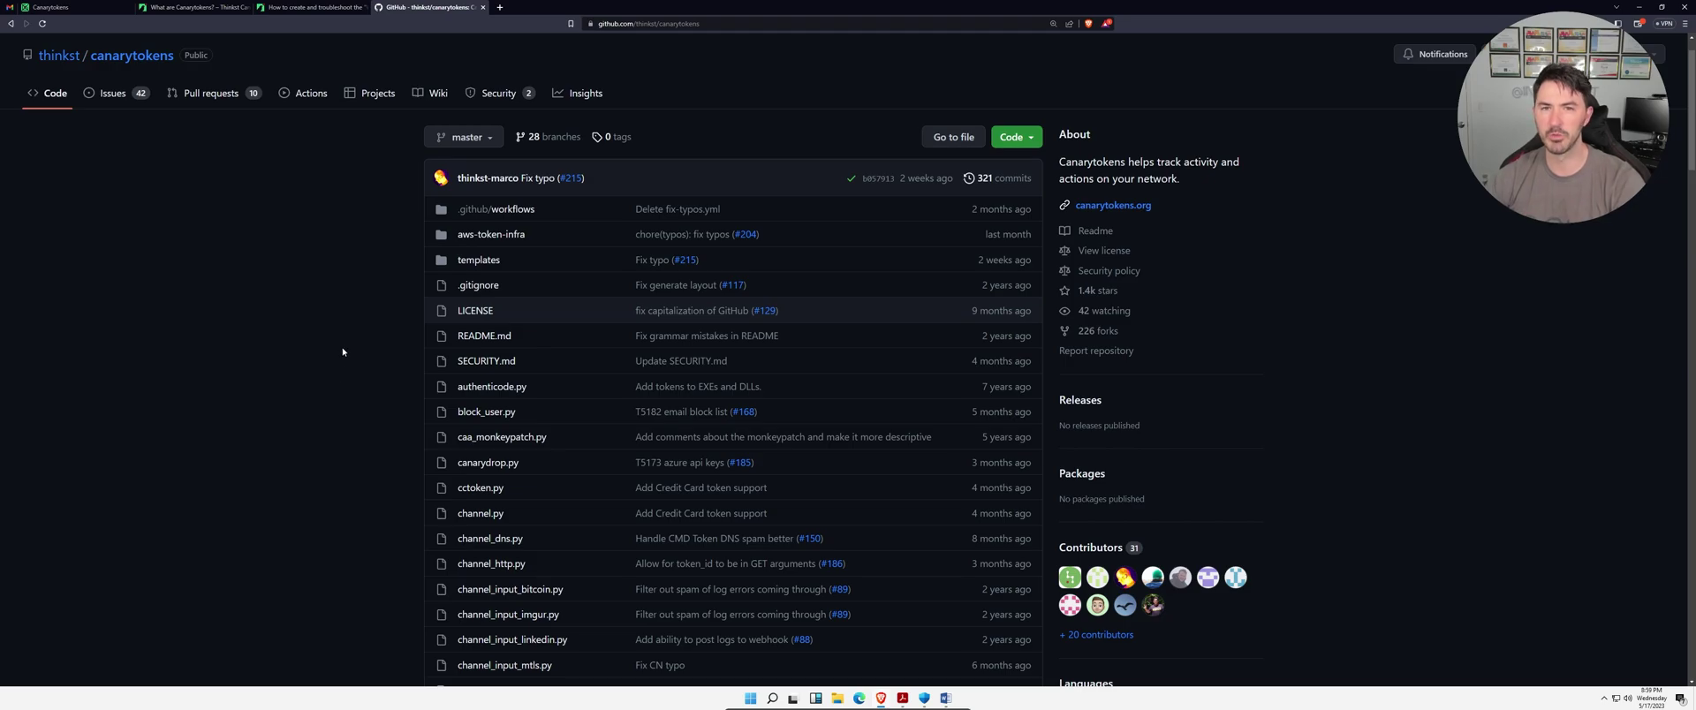
pyautogui.scroll(-3, 343, 351)
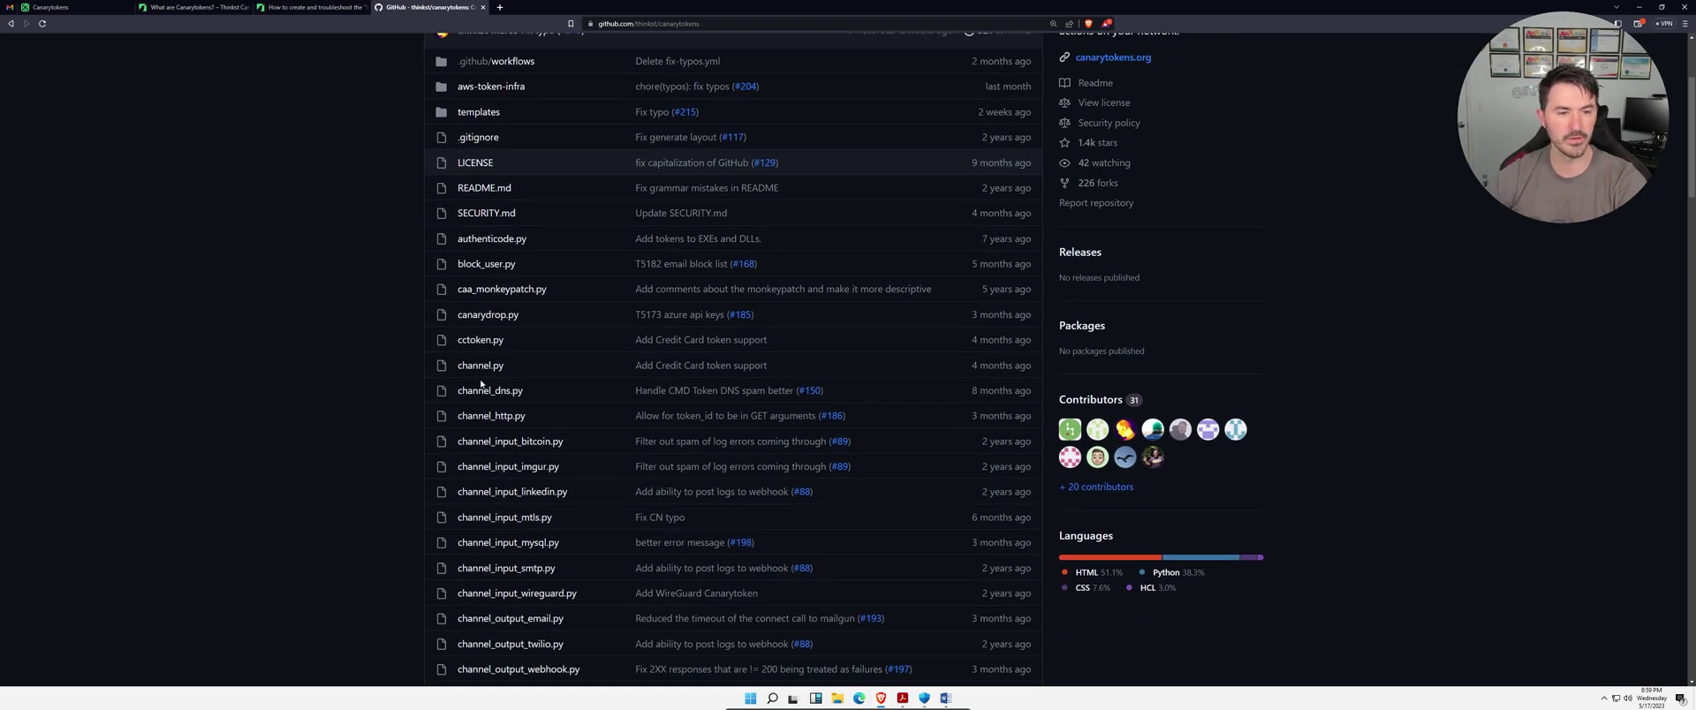
pyautogui.scroll(-4, 355, 453)
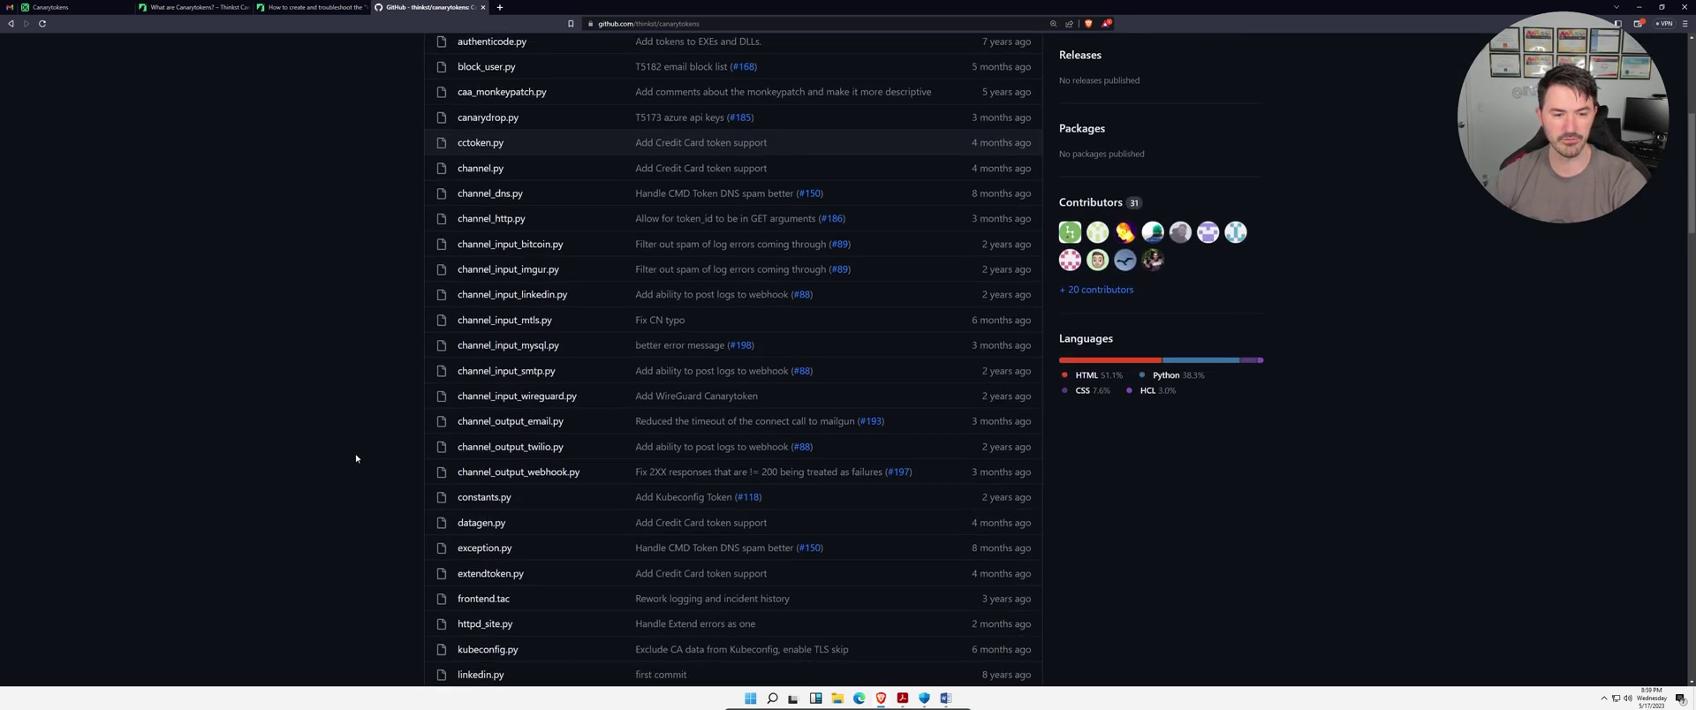
pyautogui.scroll(-5, 420, 521)
pyautogui.scroll(-12, 421, 517)
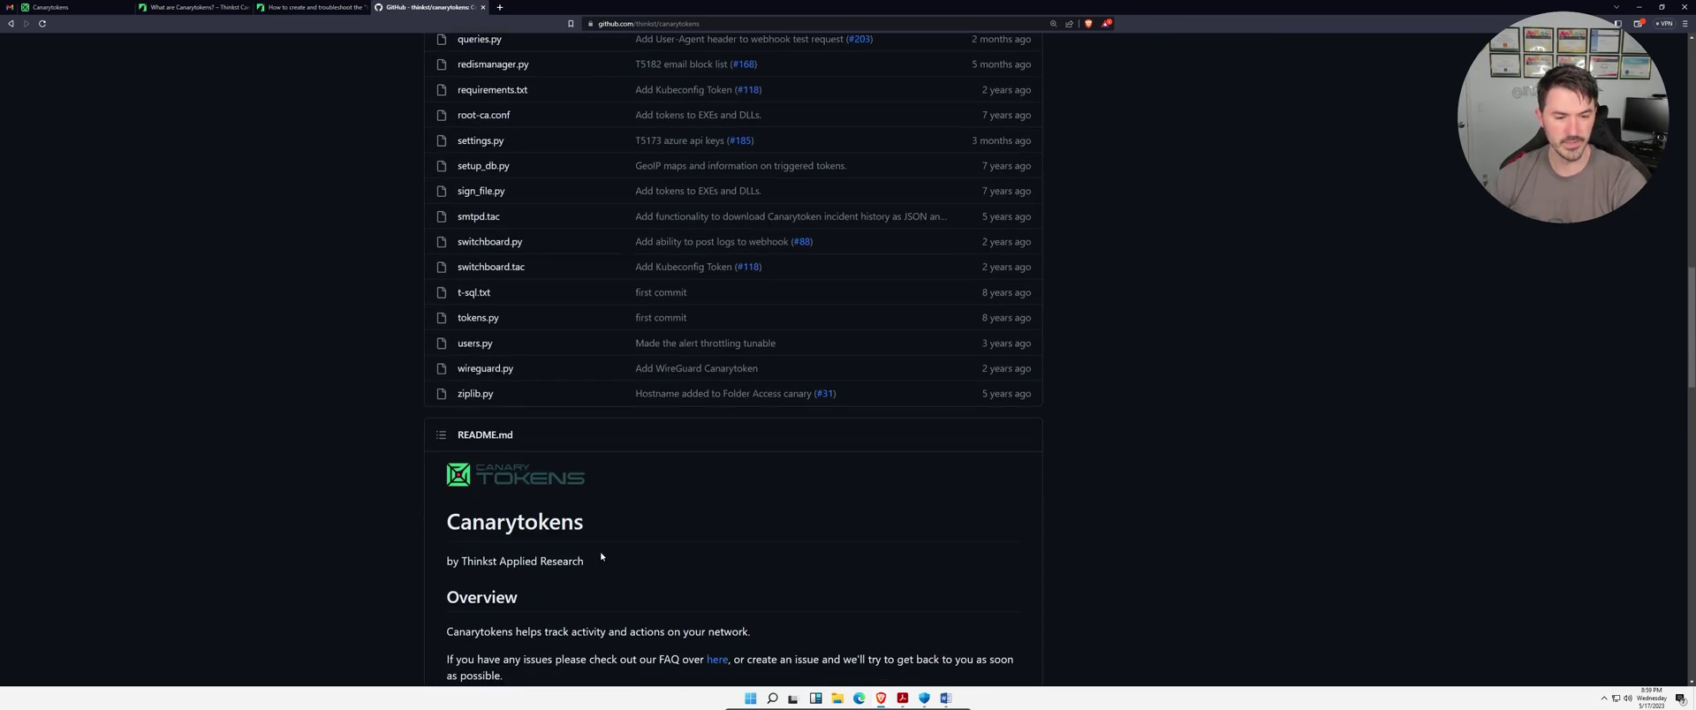
# - Read the README's overview, Docker installation, frontend.env and switchboard.env configuration, outgoing SMTP, and alert throttling sections
pyautogui.scroll(-6, 530, 556)
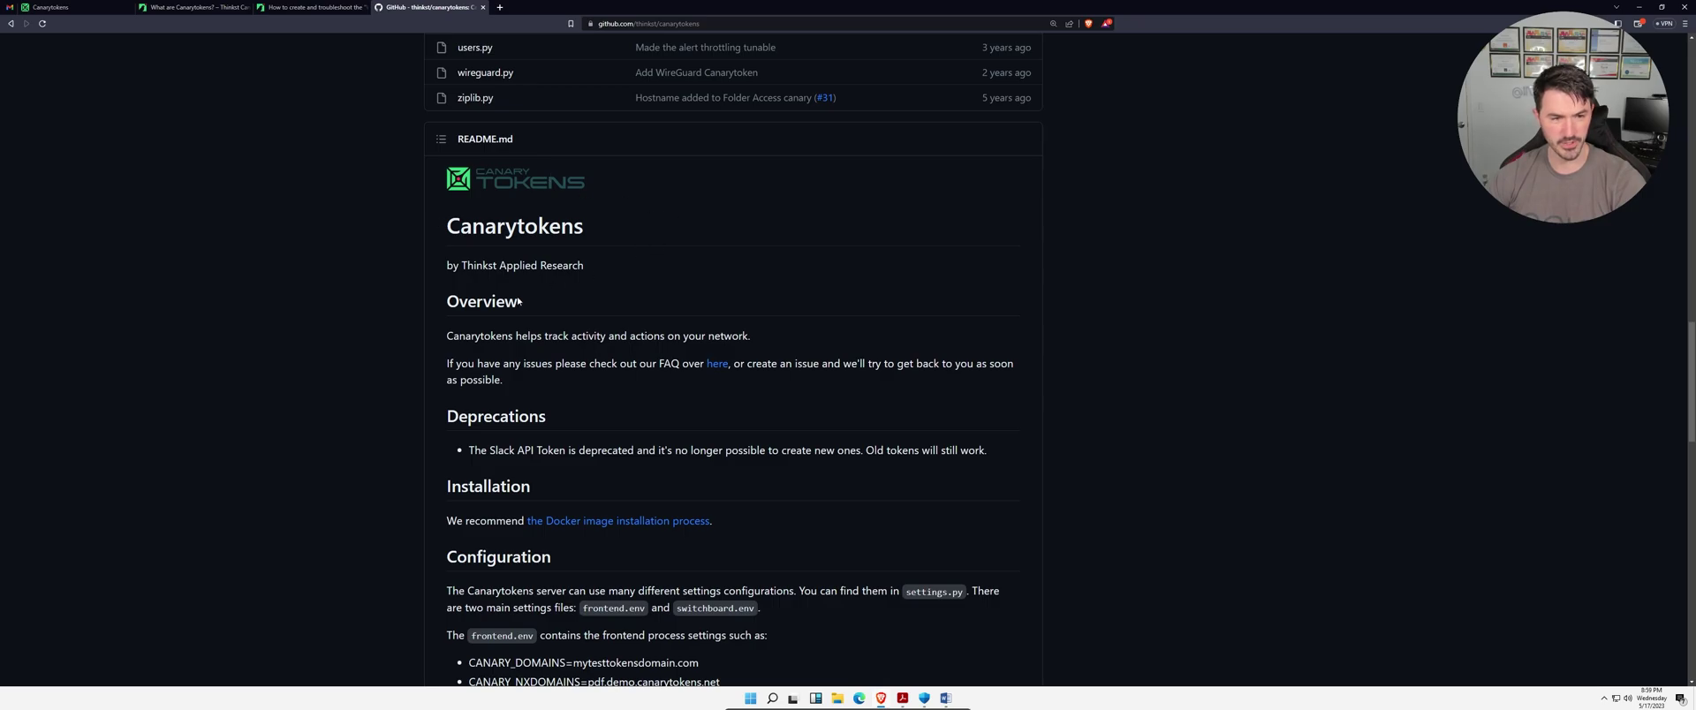
pyautogui.scroll(-4, 654, 442)
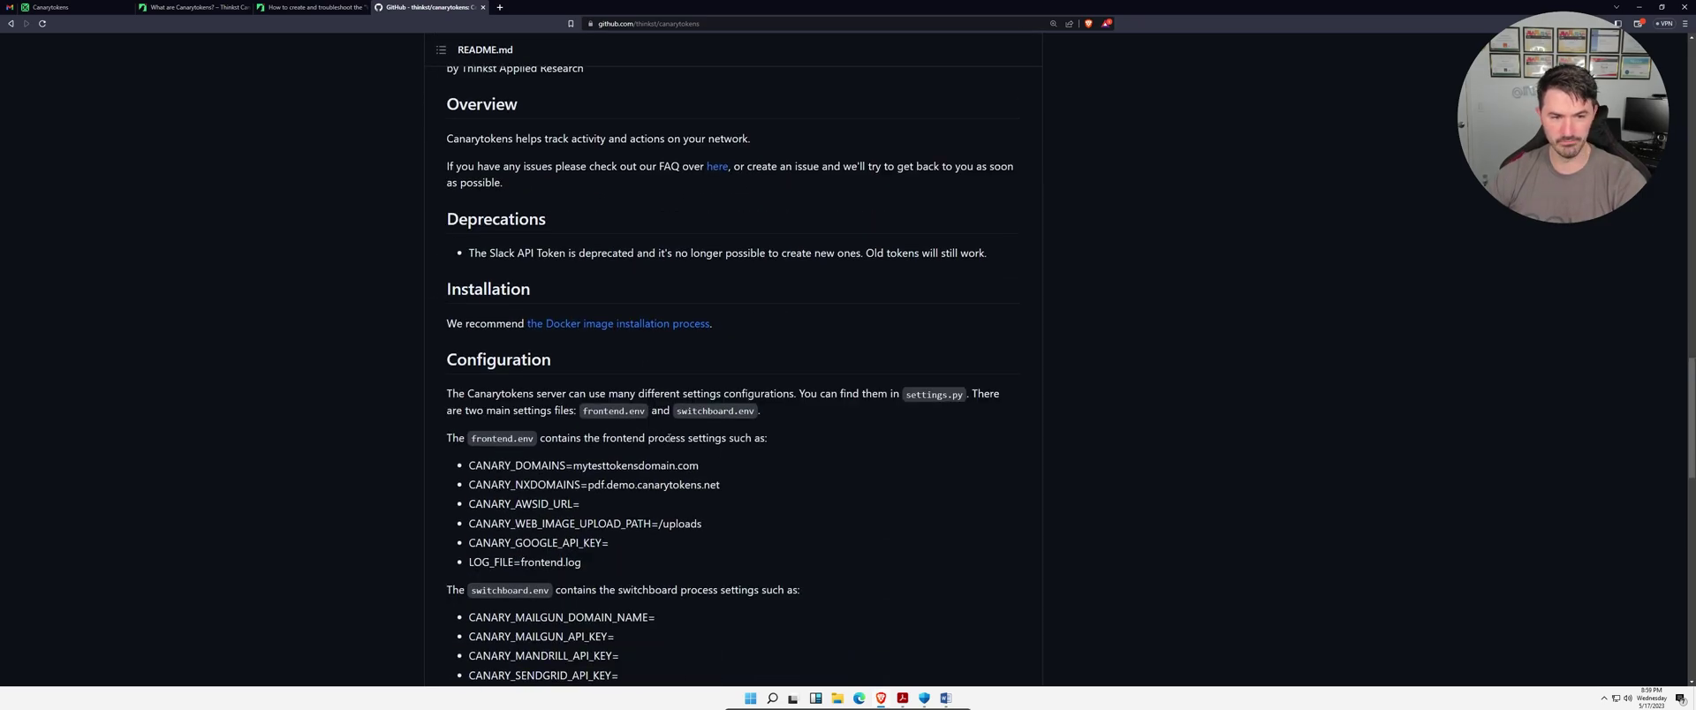
pyautogui.scroll(-4, 669, 438)
pyautogui.scroll(-4, 606, 352)
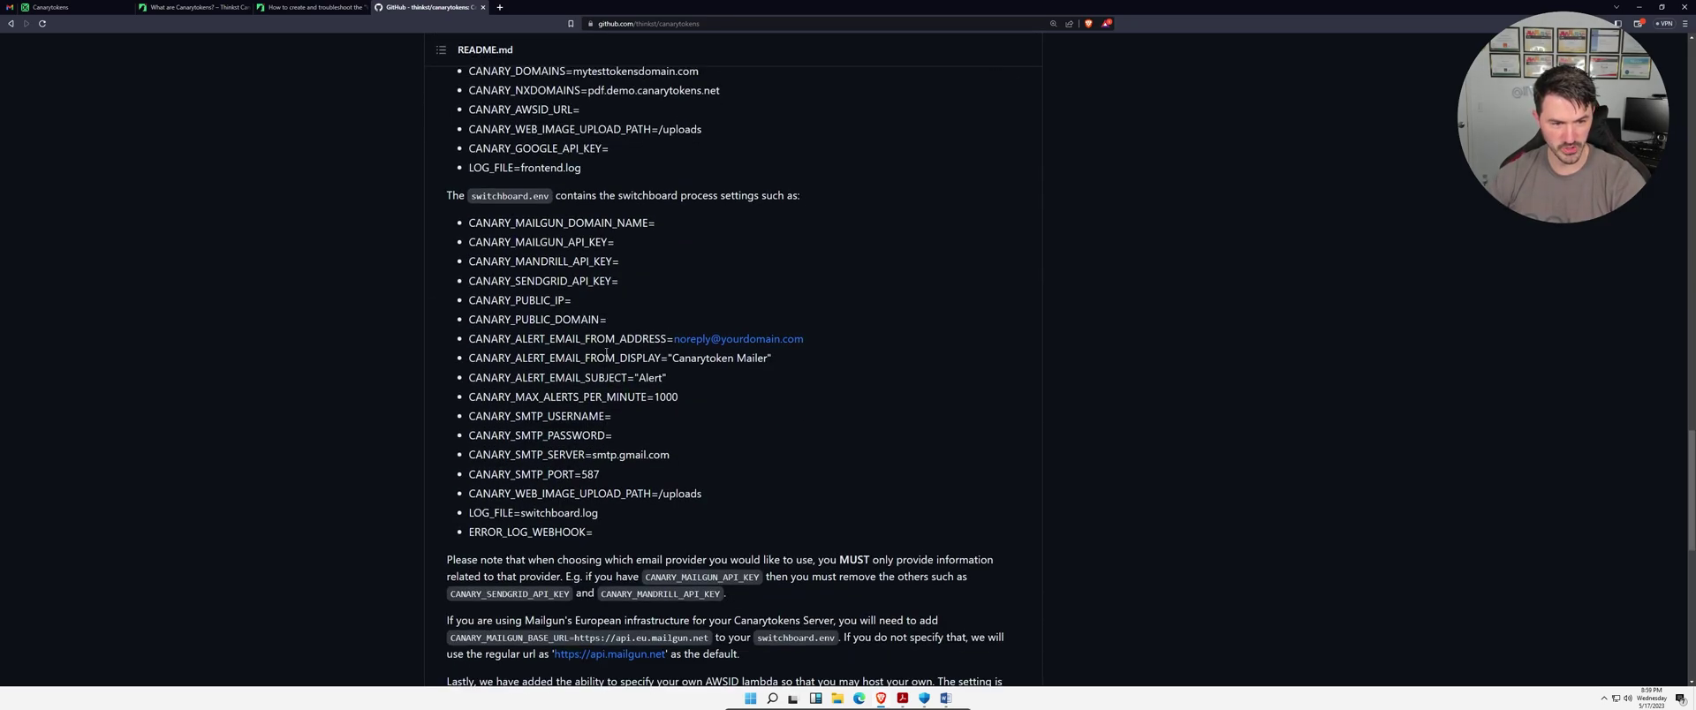
pyautogui.scroll(-5, 606, 352)
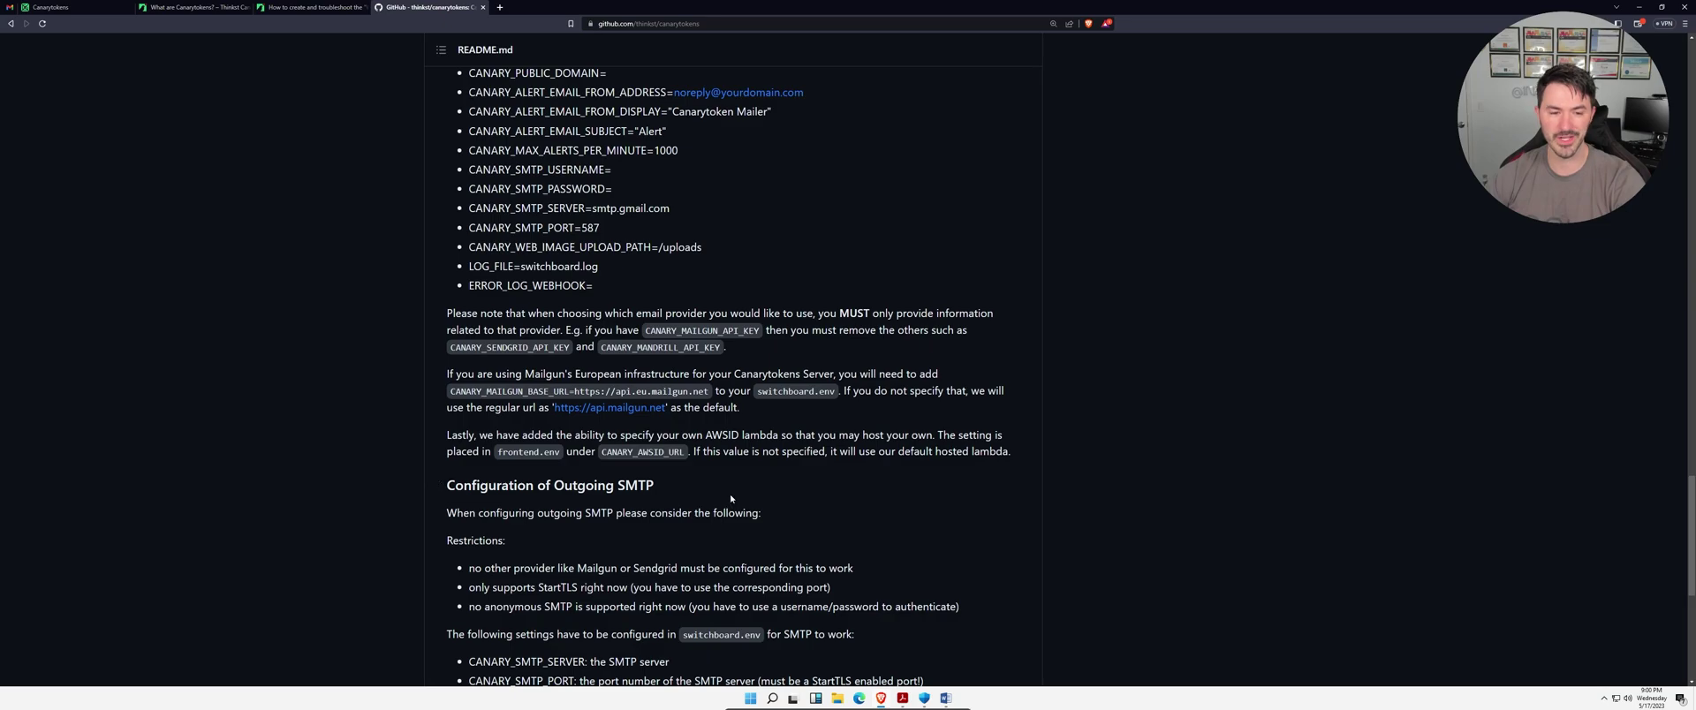
pyautogui.scroll(-3, 649, 484)
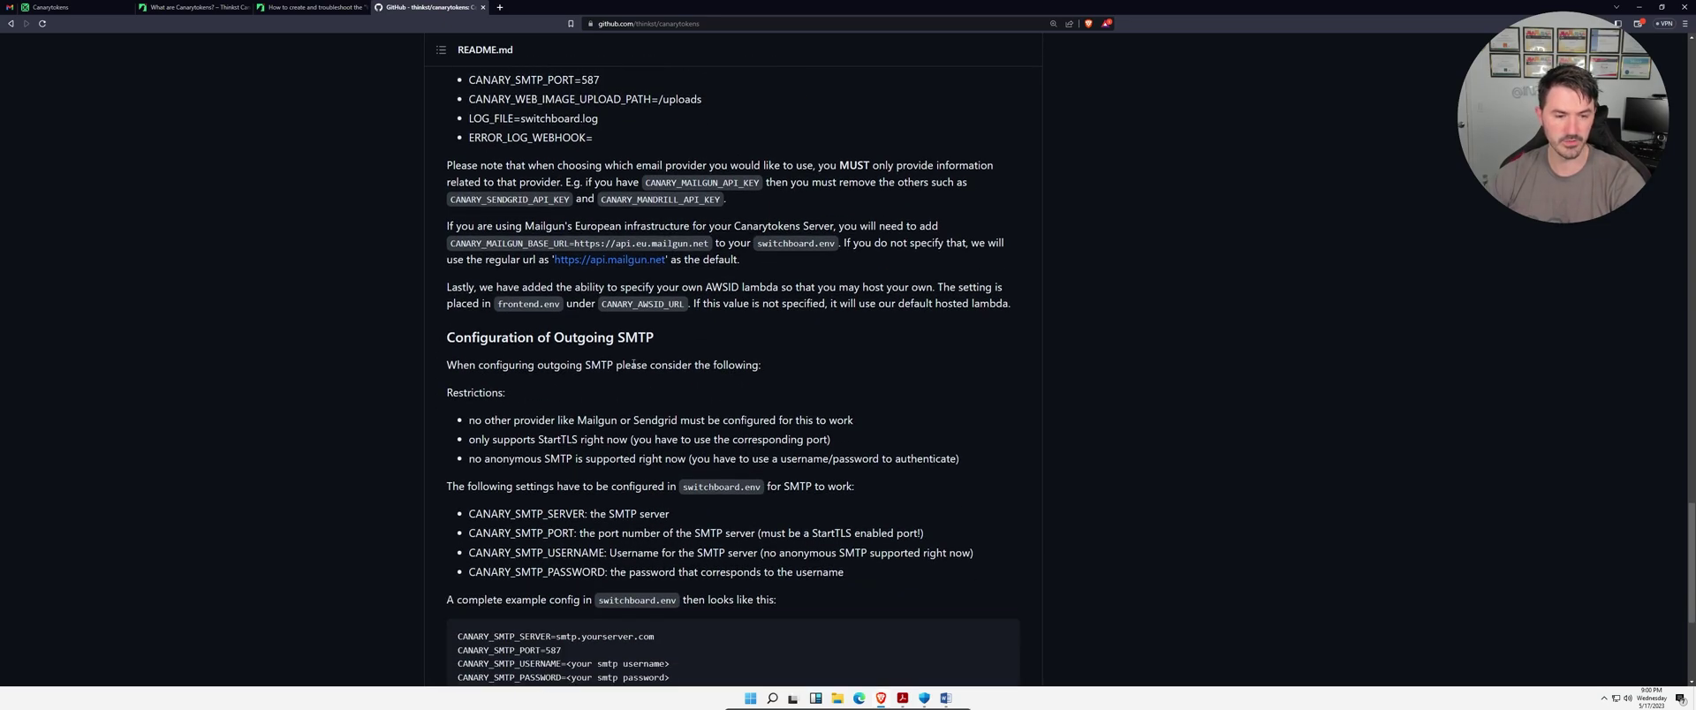
pyautogui.scroll(-5, 633, 364)
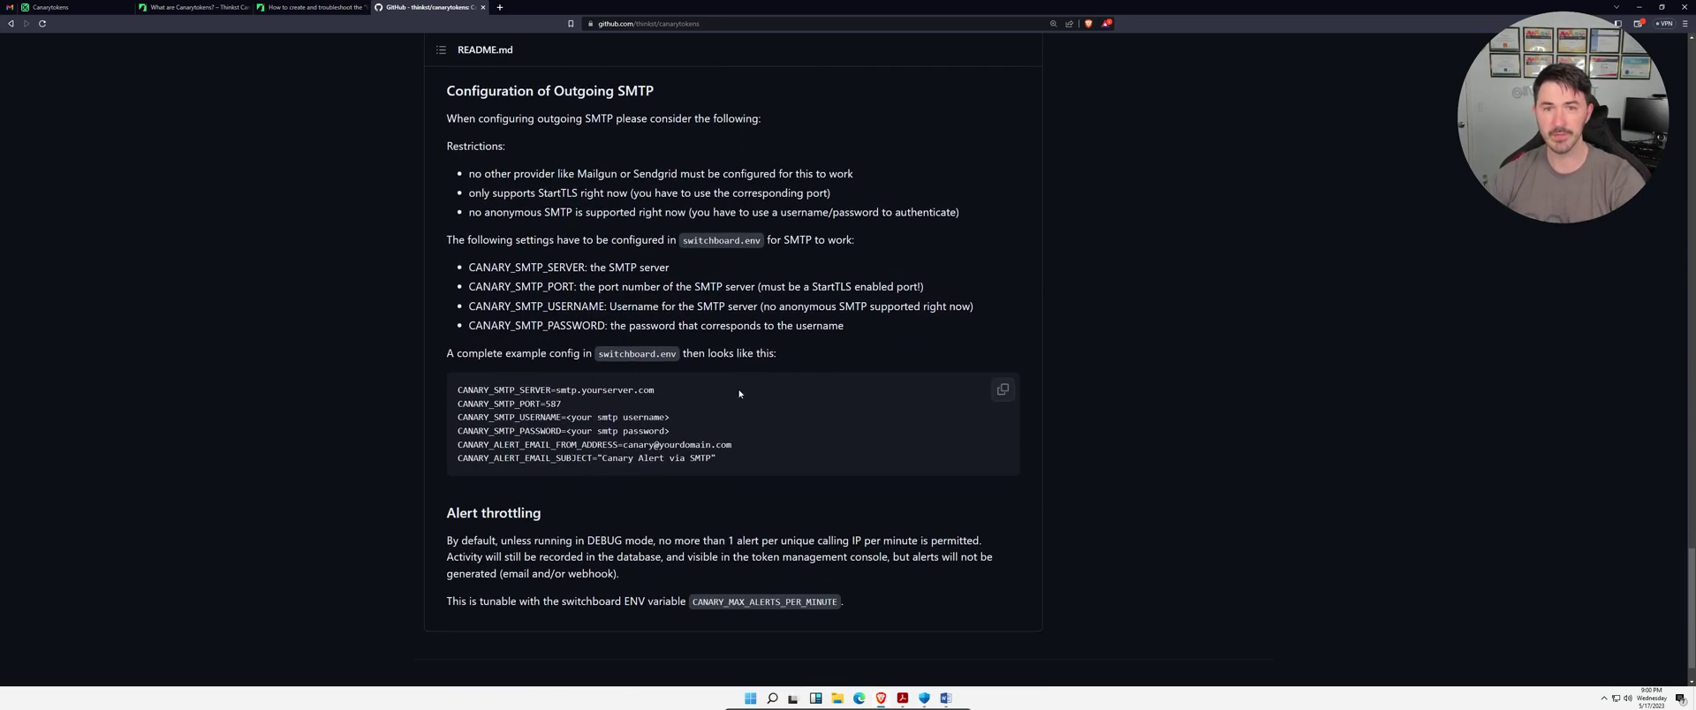